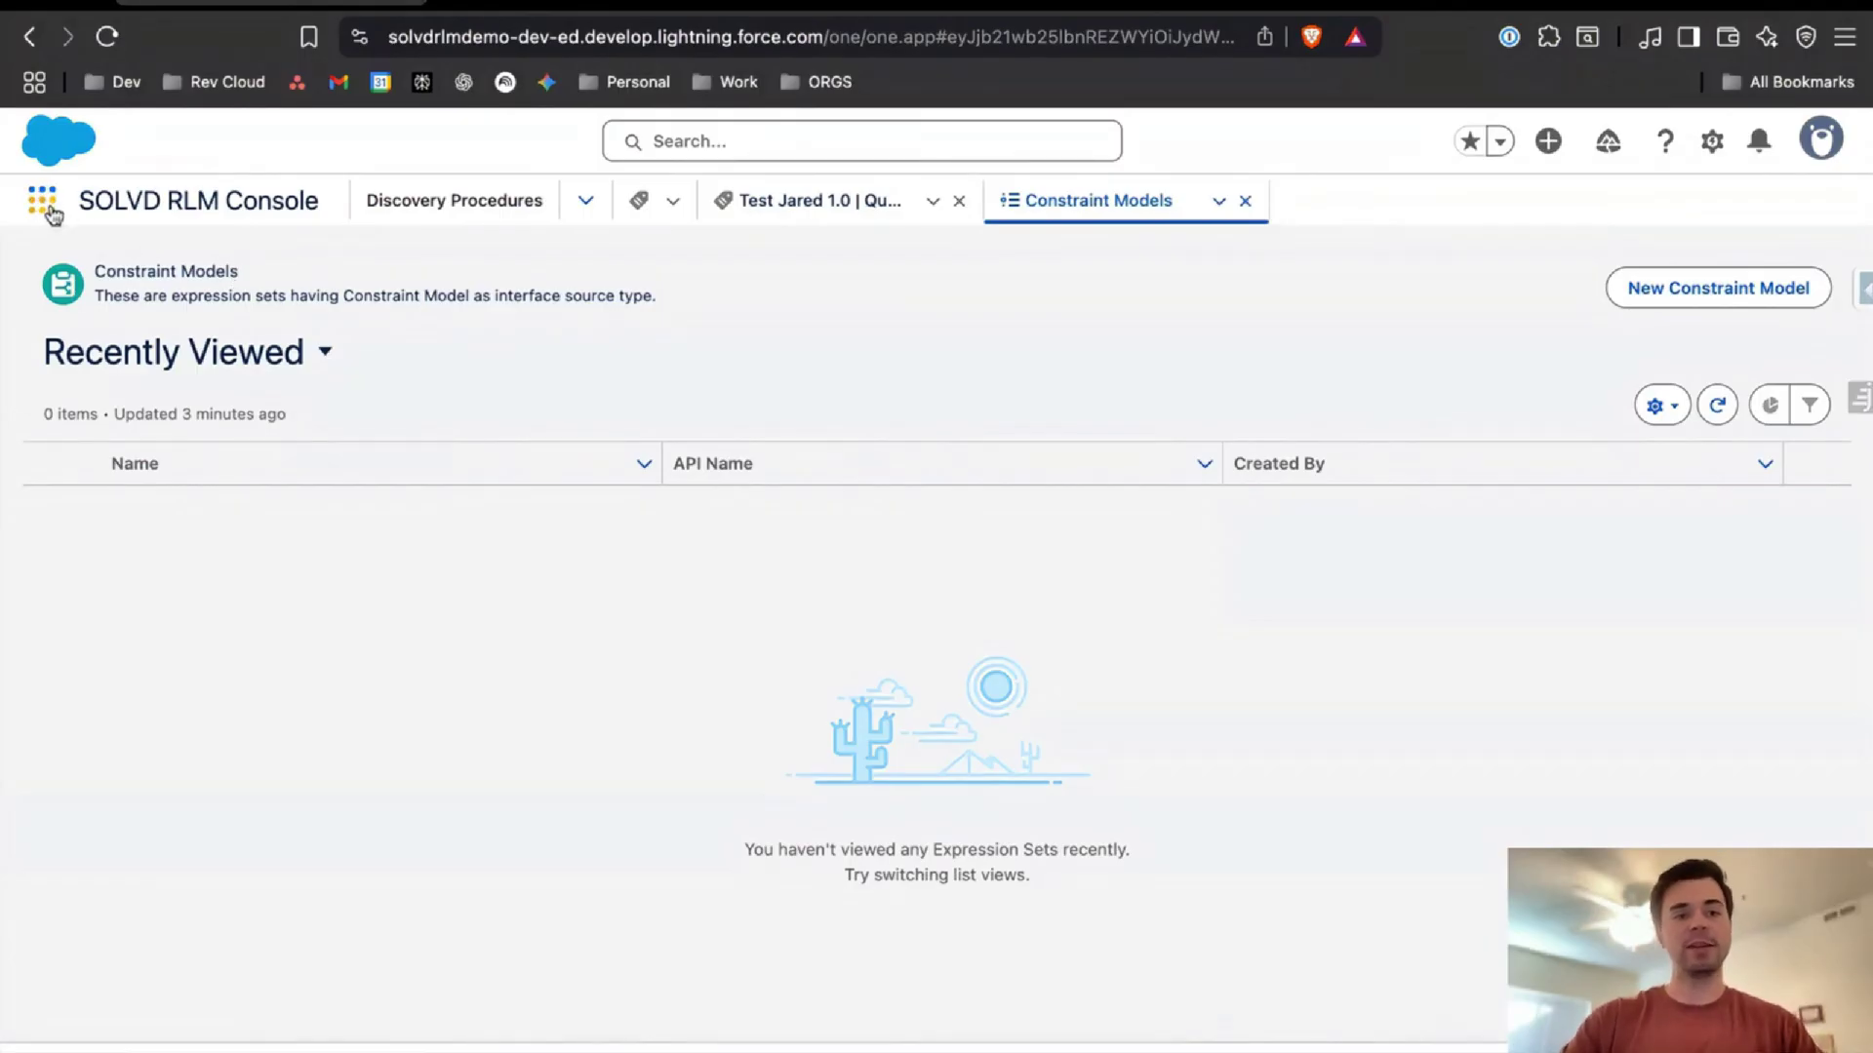
Search the App Launcher for 'const' and start a New Constraint Model from the Constraint Models page
left_click(43, 202)
type("const")
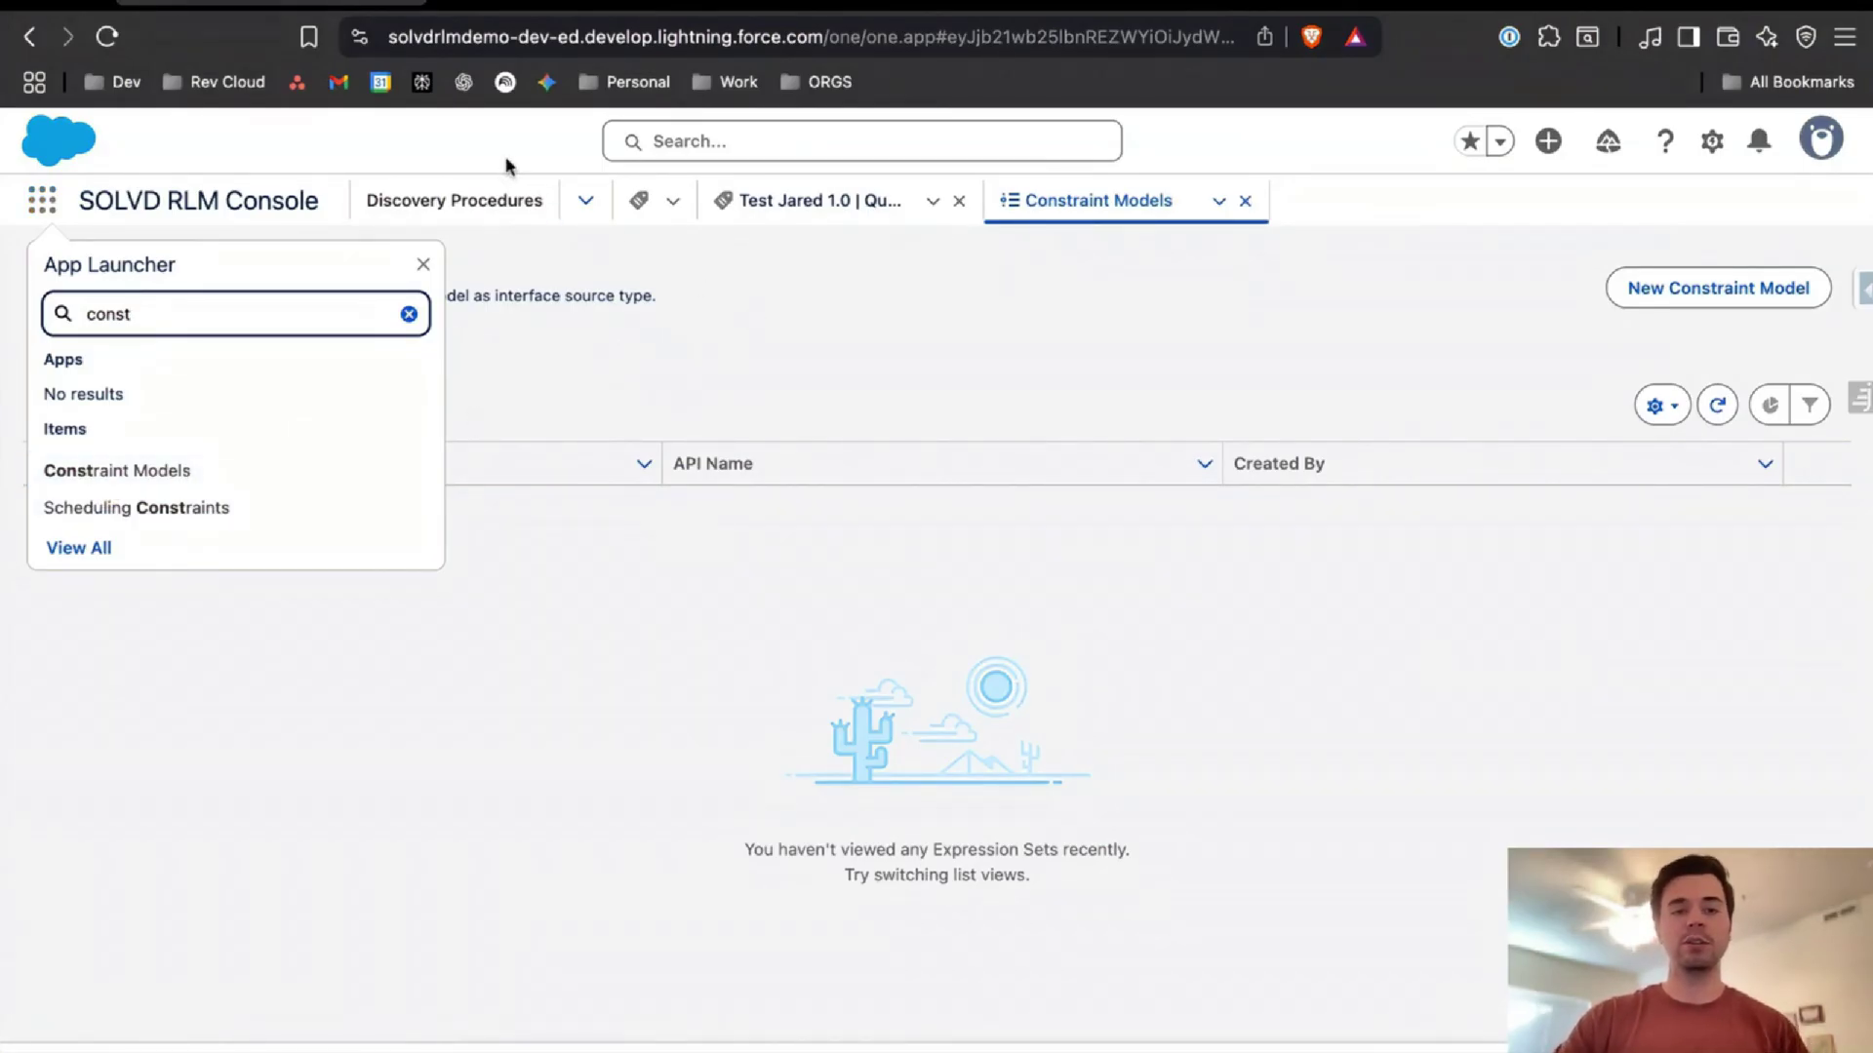
left_click(668, 301)
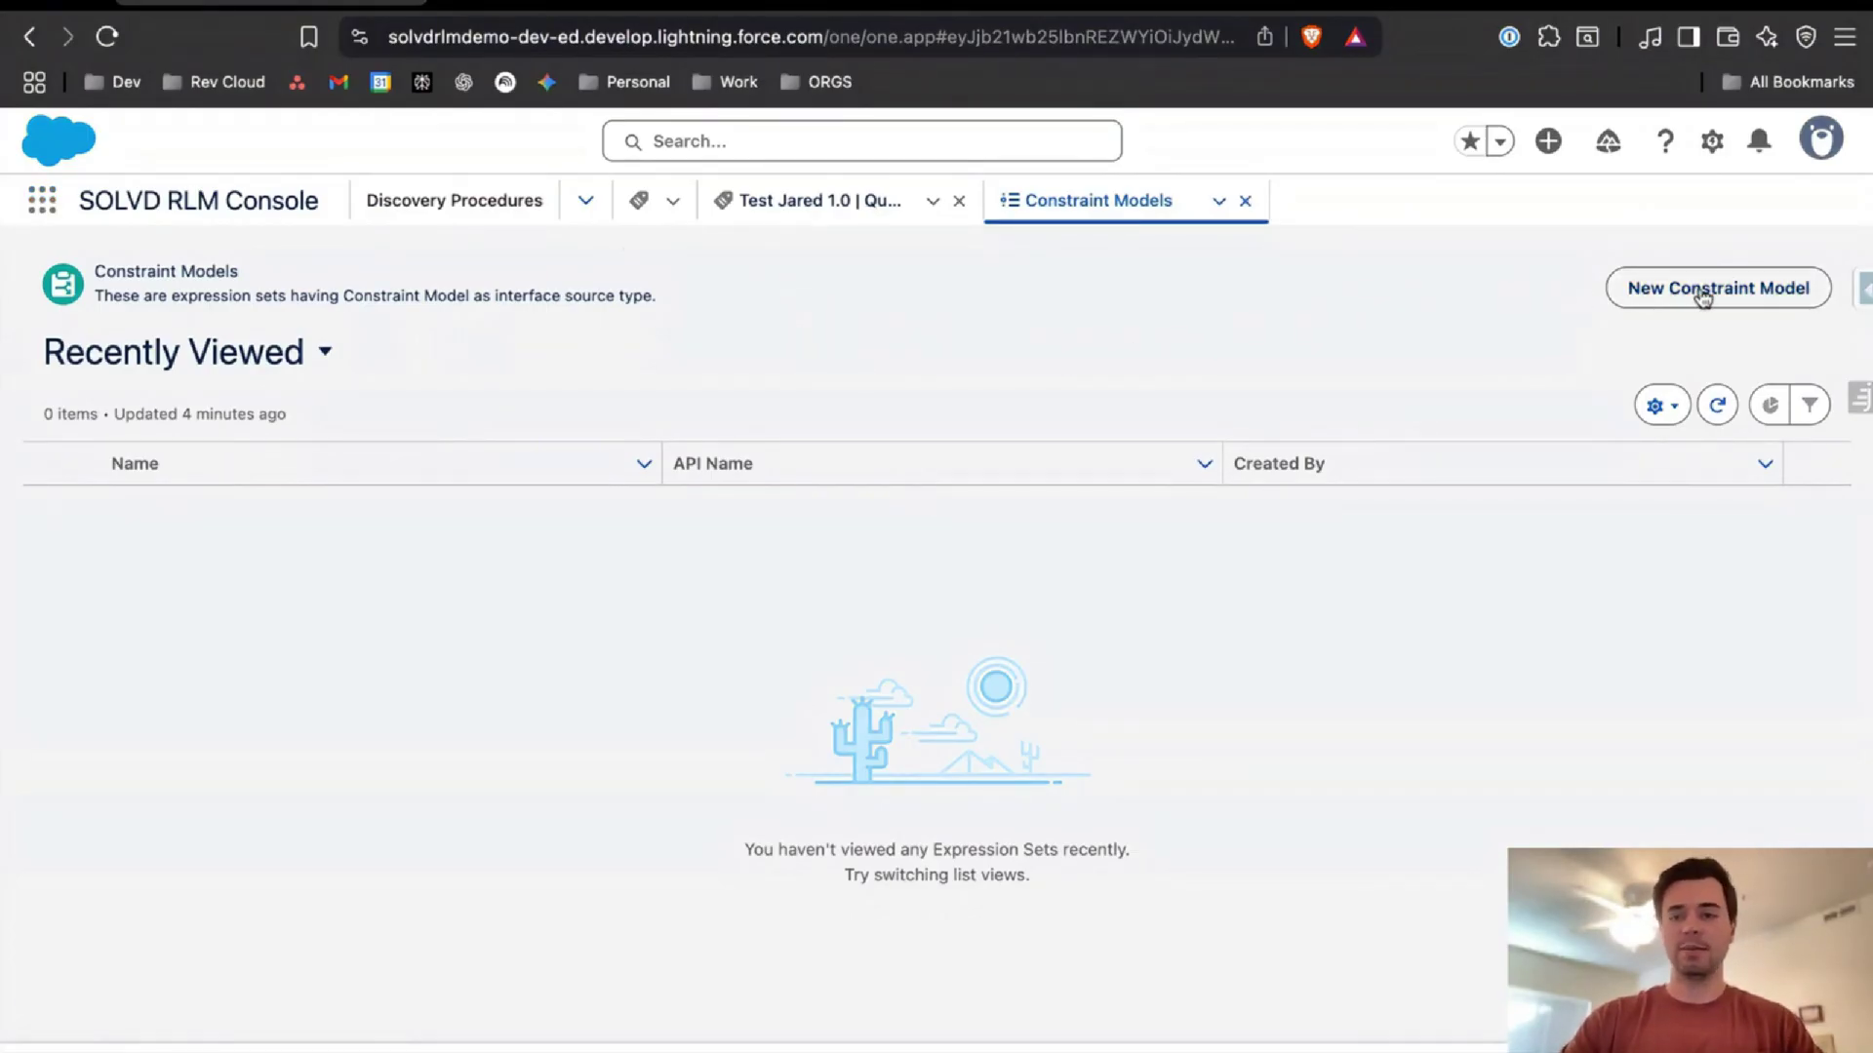
left_click(1691, 292)
Name the model 'Laptop Pro Bundle Constraints' so API Name auto-fills
left_click(758, 566)
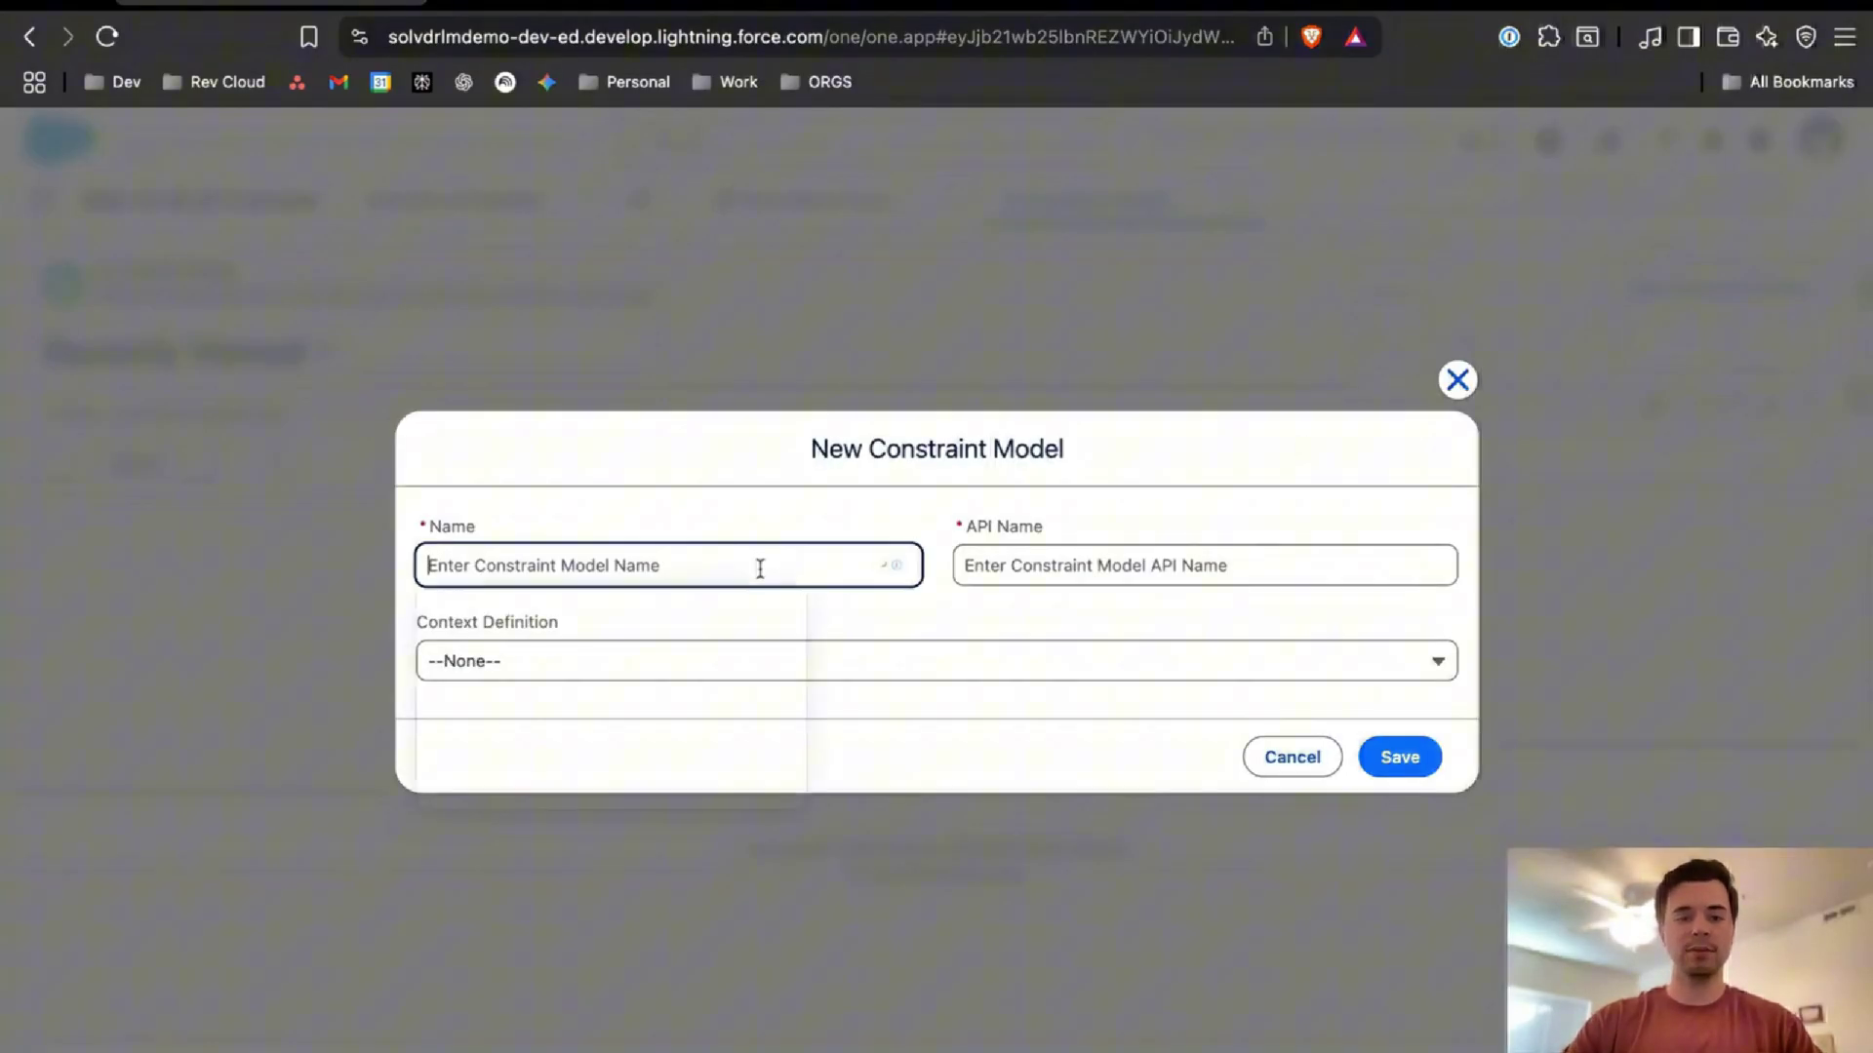
left_click(749, 521)
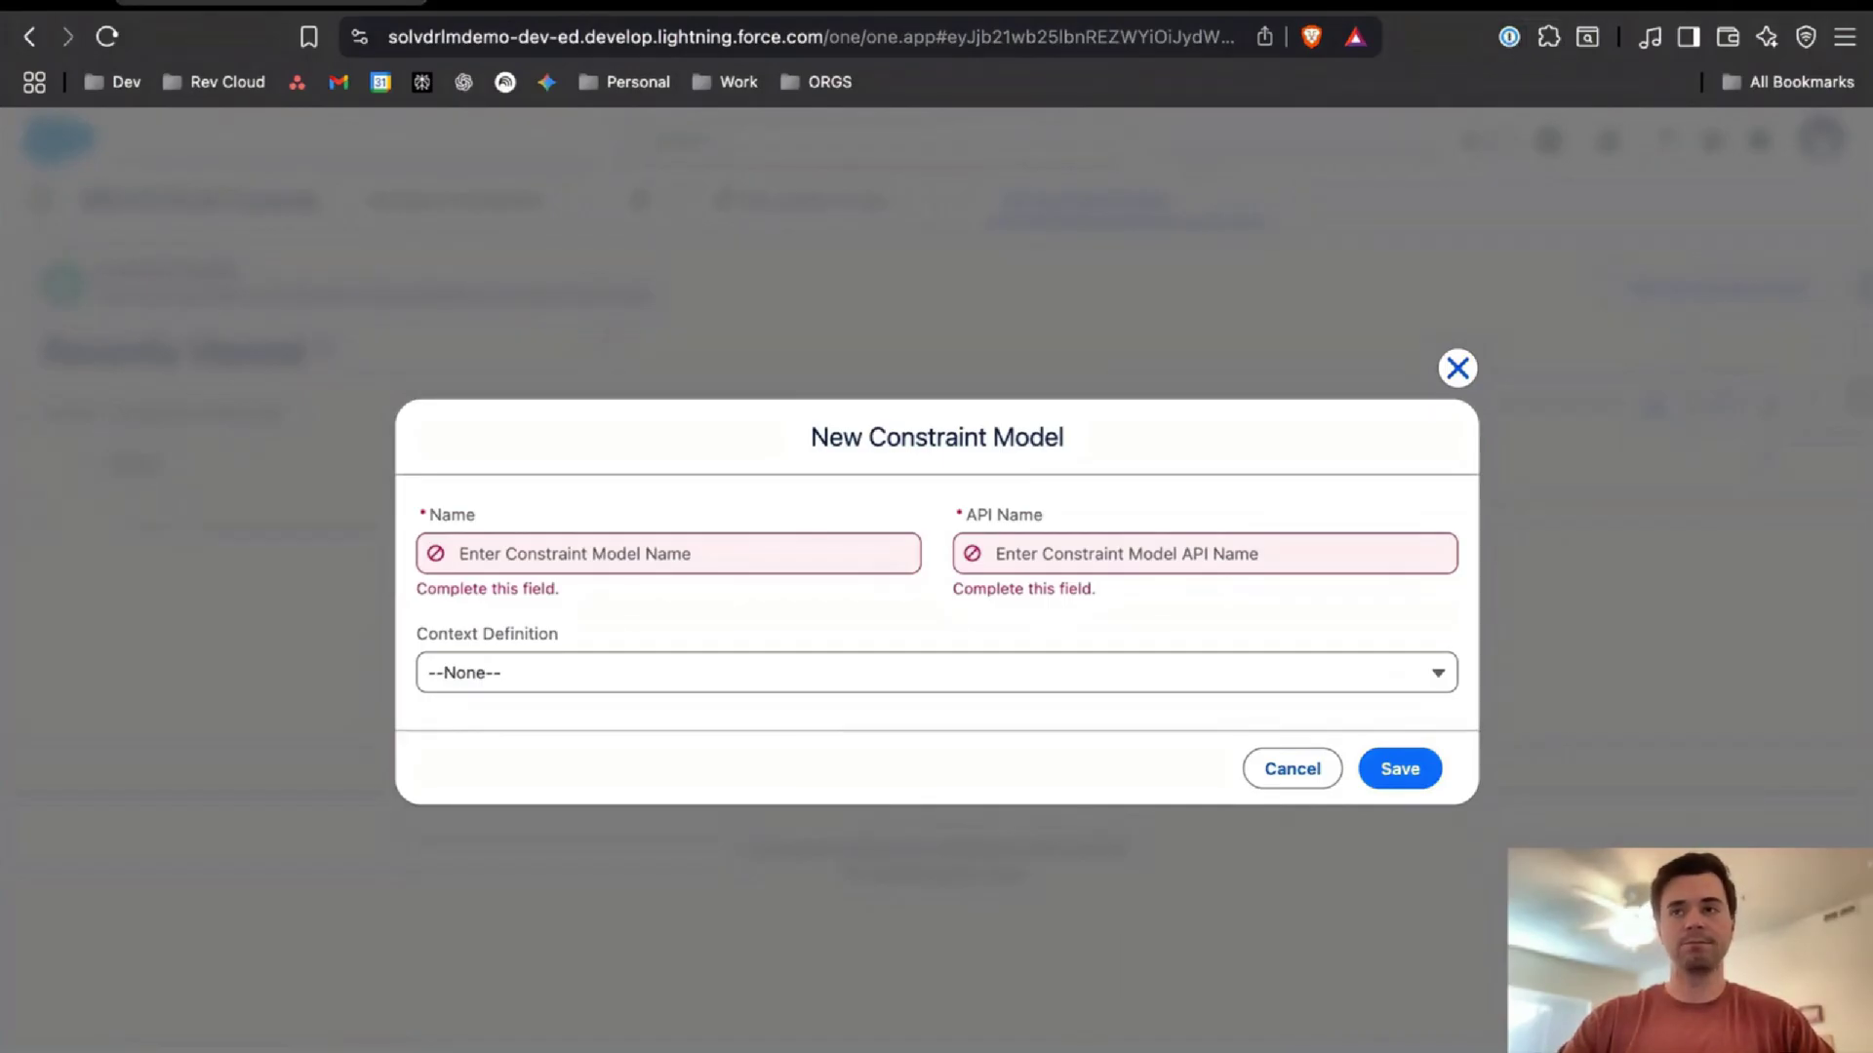
left_click(691, 557)
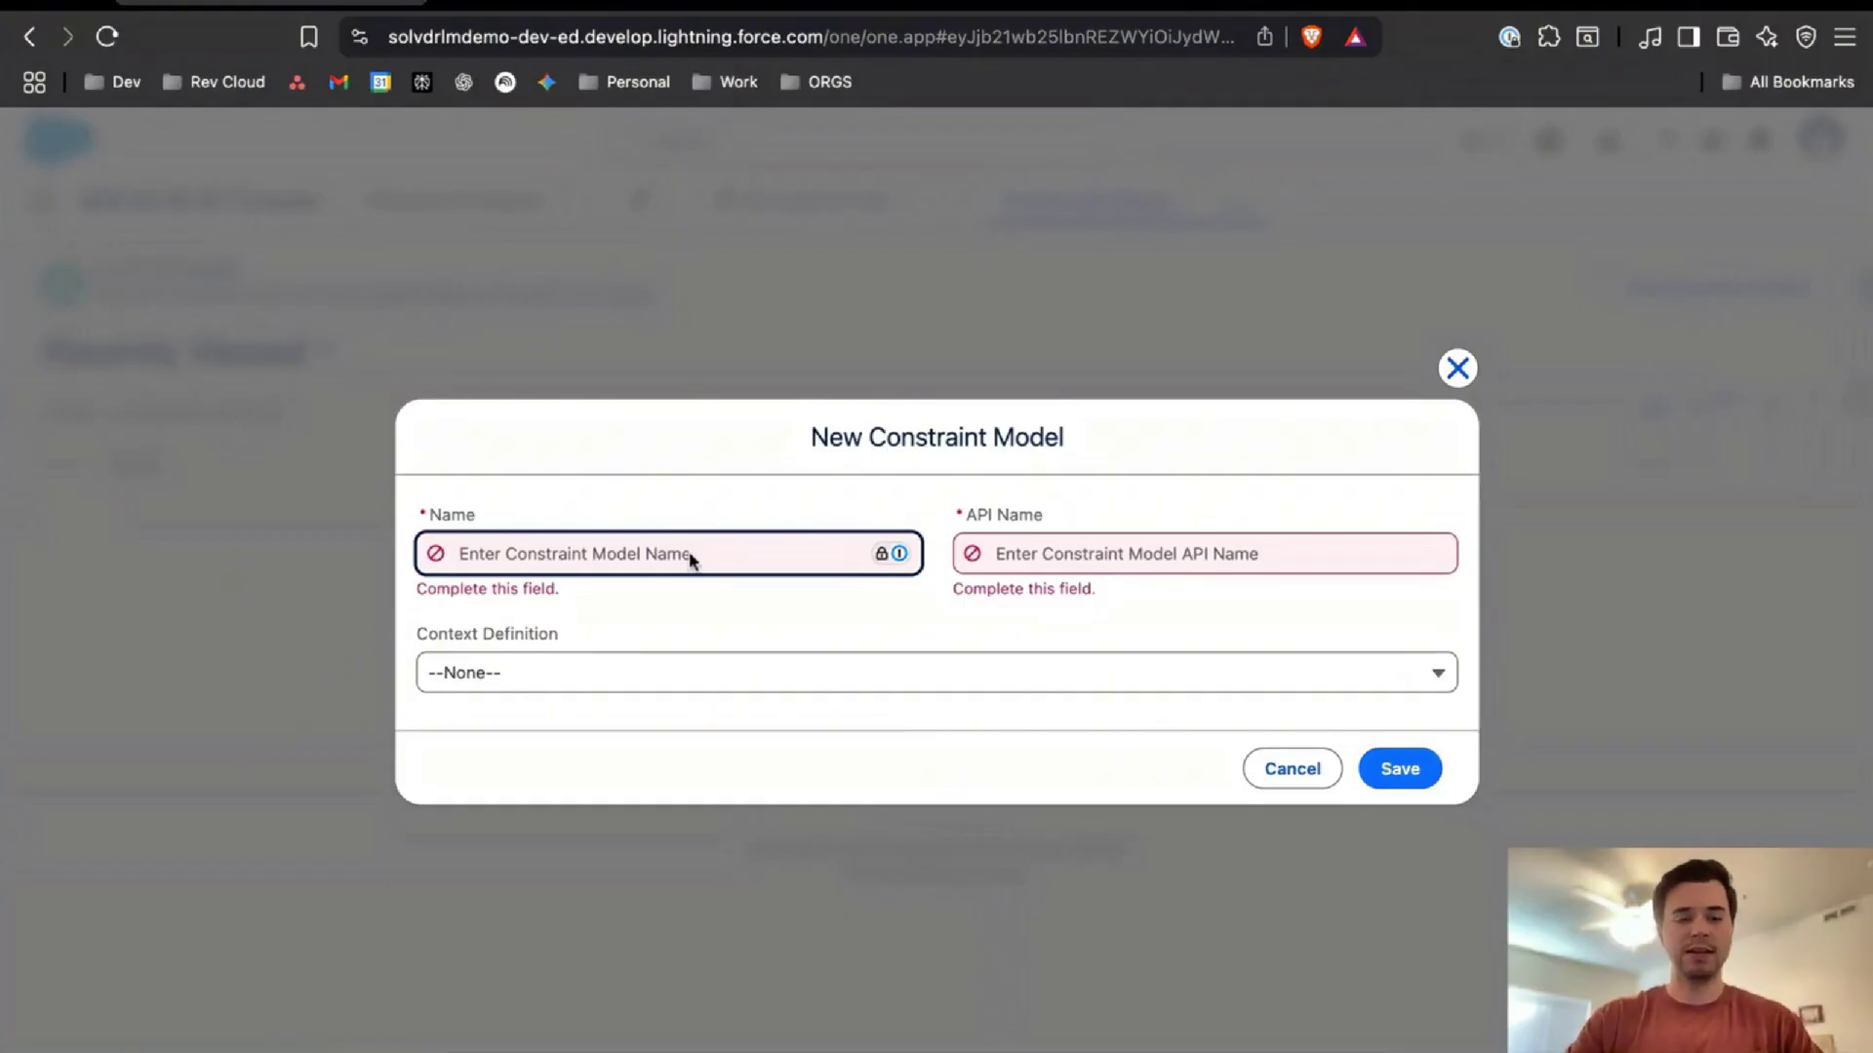
type("Laptop Pro Bundle Constraints")
left_click(948, 616)
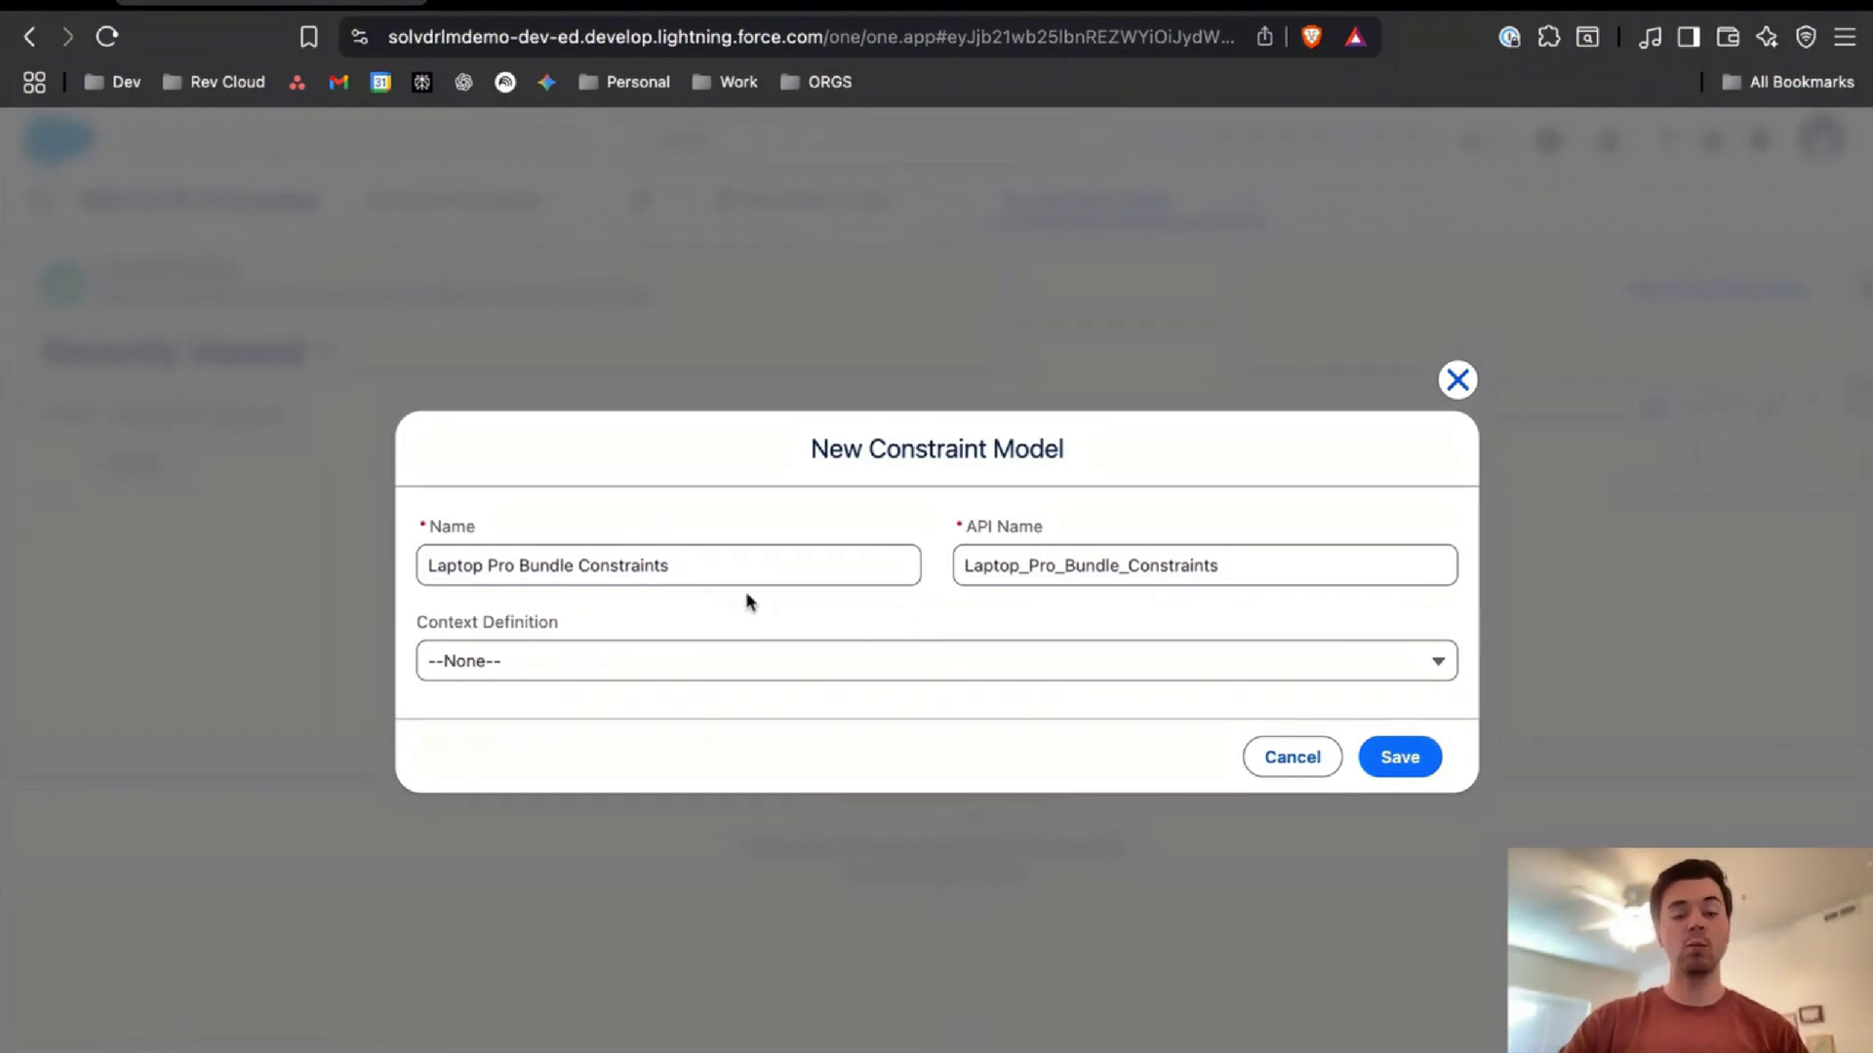
Set the context definition to Mar14SalesTransactionCD
left_click(756, 665)
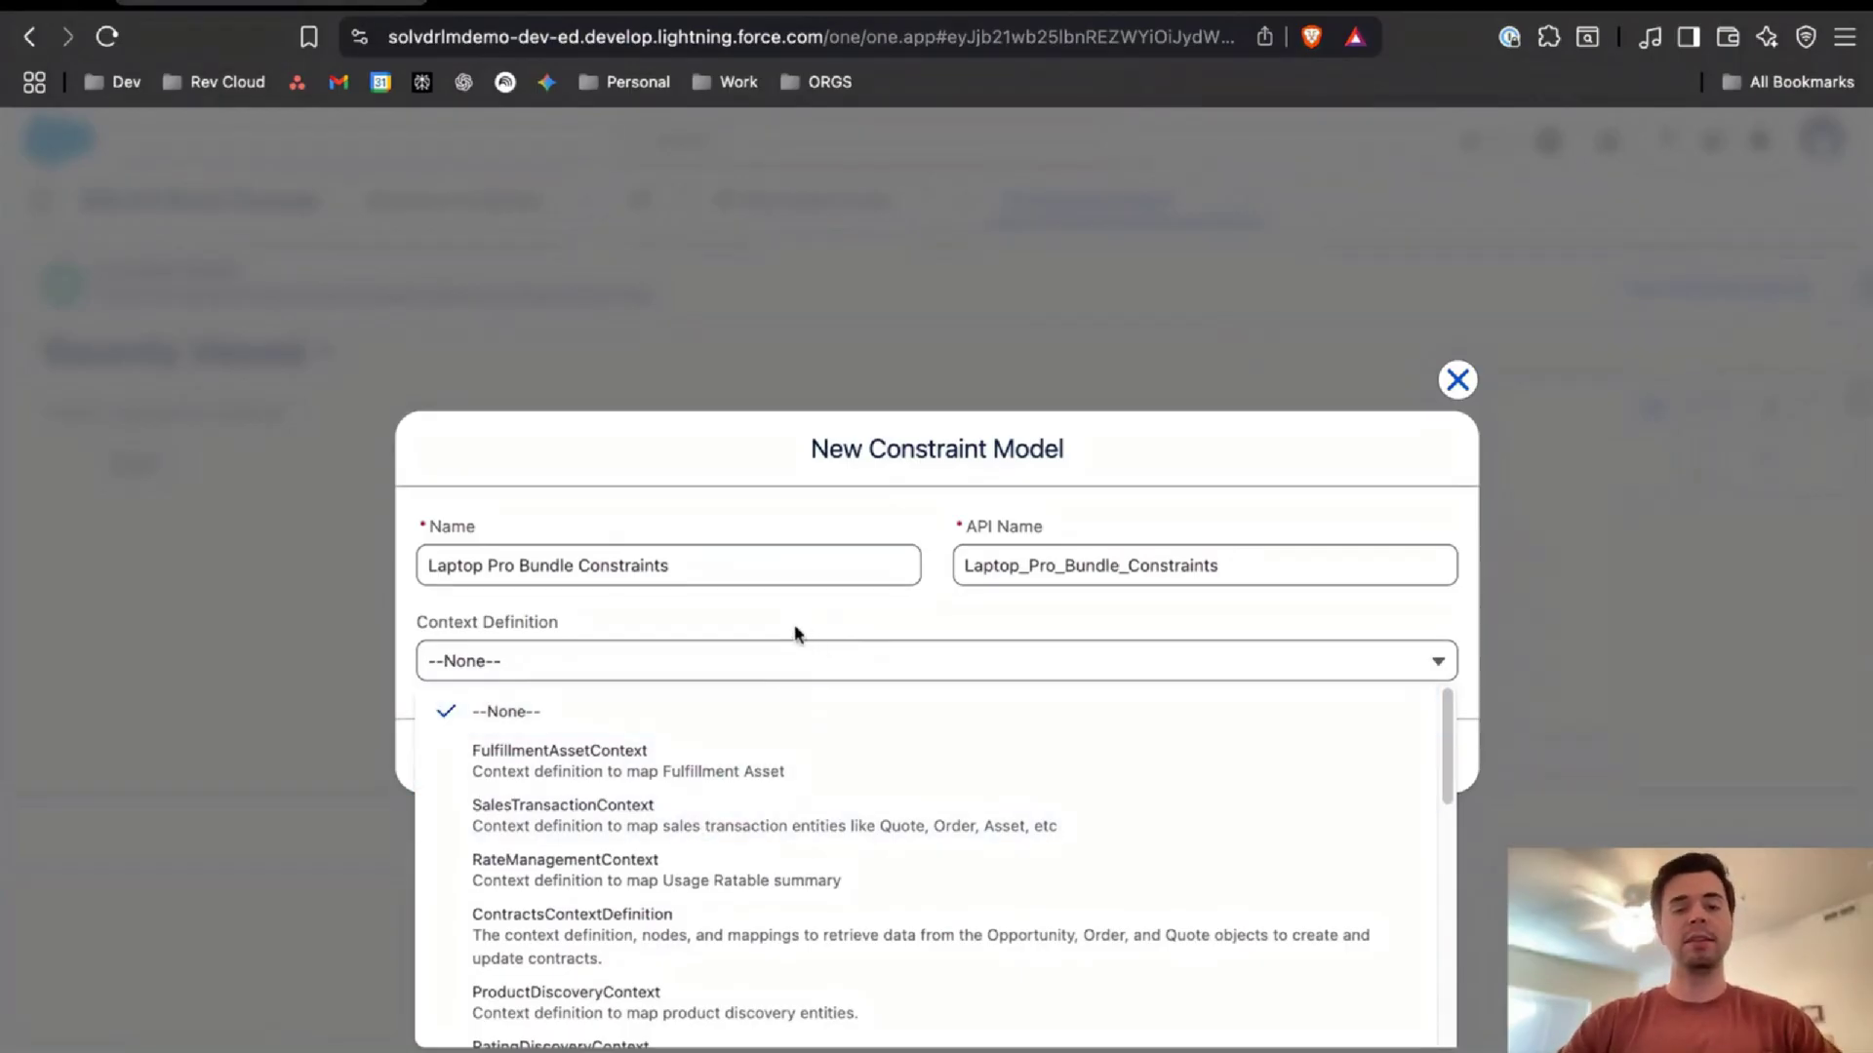
scroll(683, 837, "down", 5)
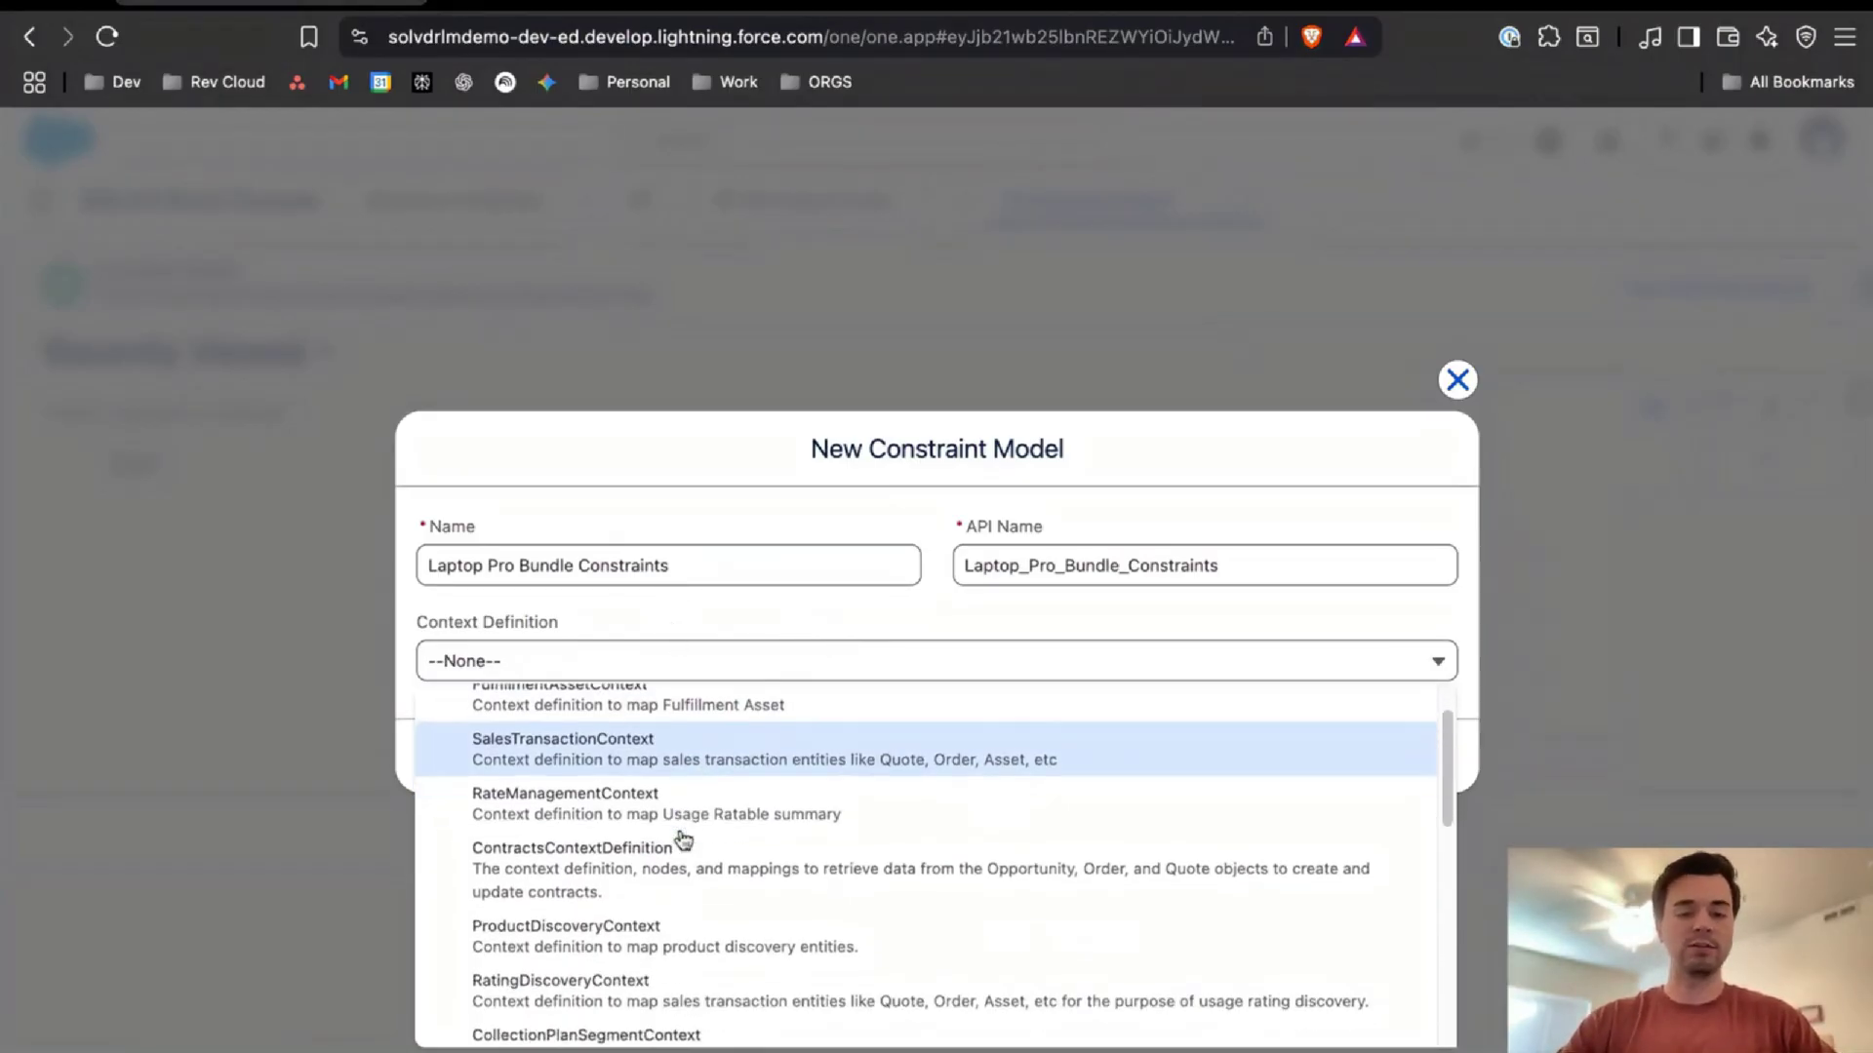
scroll(683, 840, "down", 3)
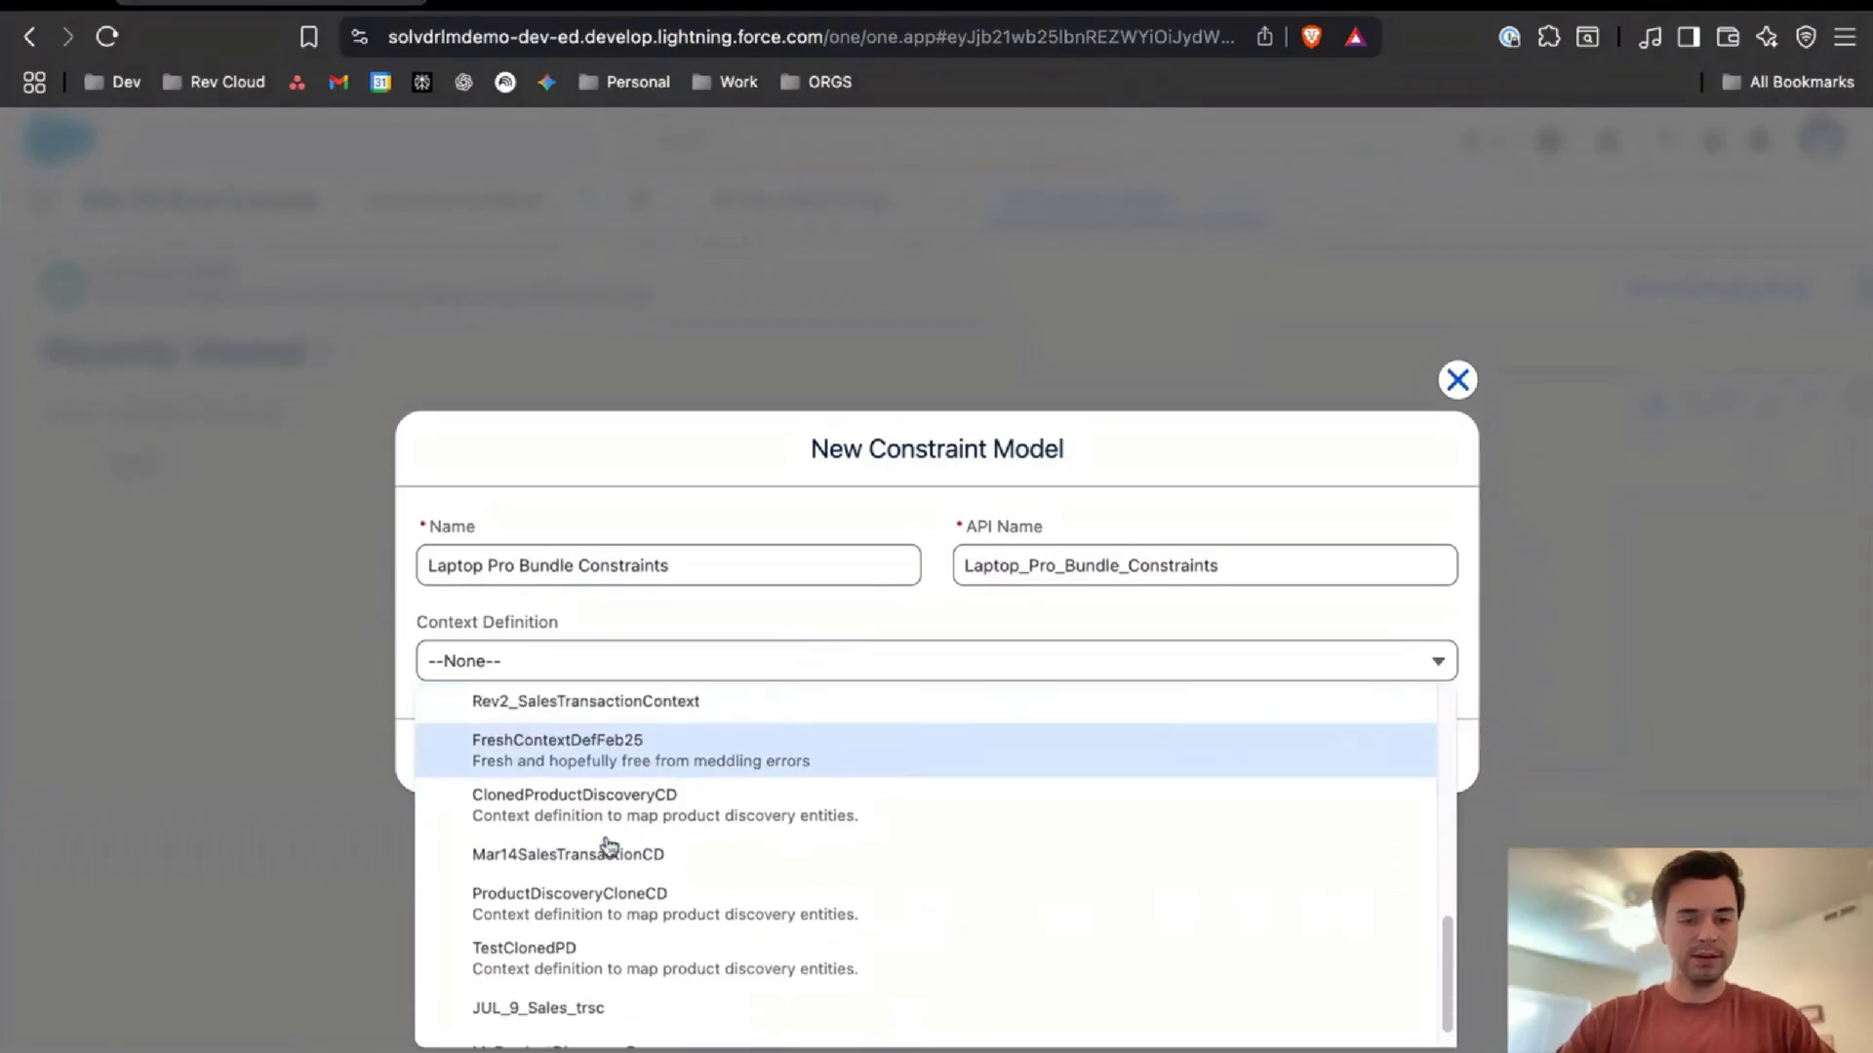
scroll(563, 846, "down", 1)
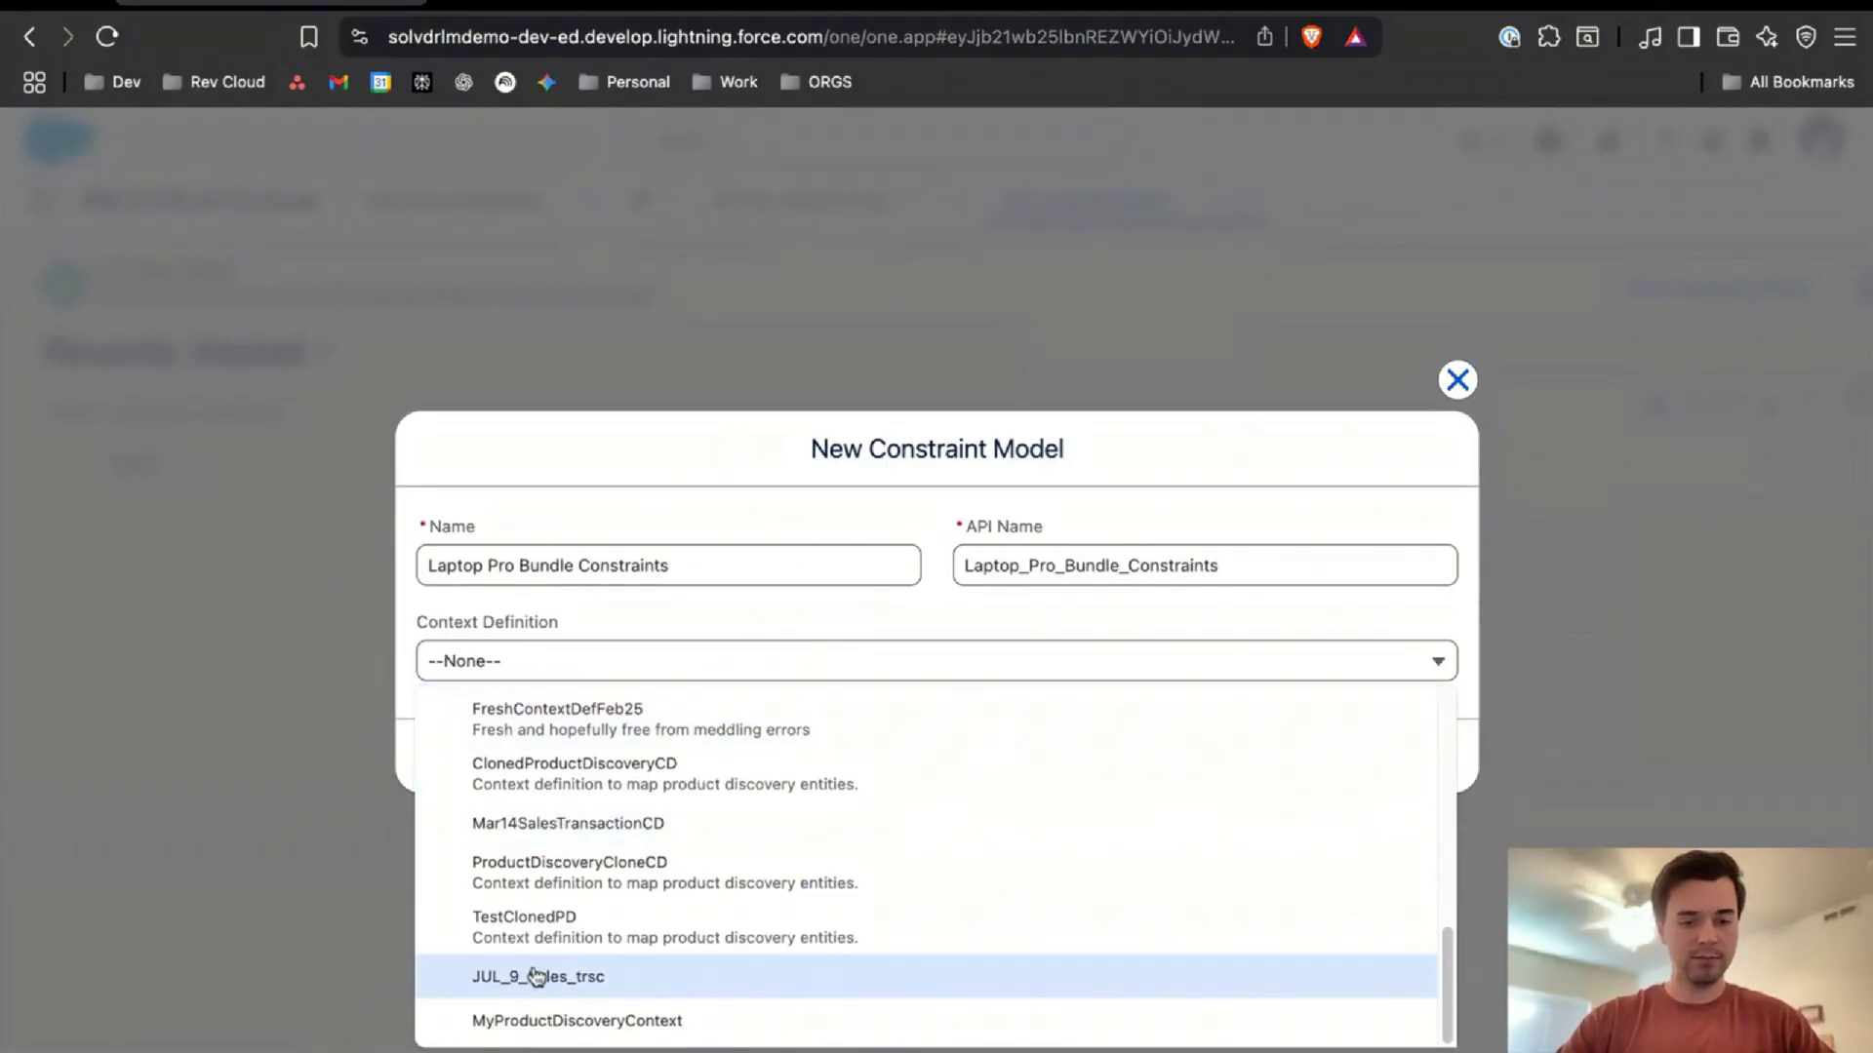
scroll(570, 824, "up", 1)
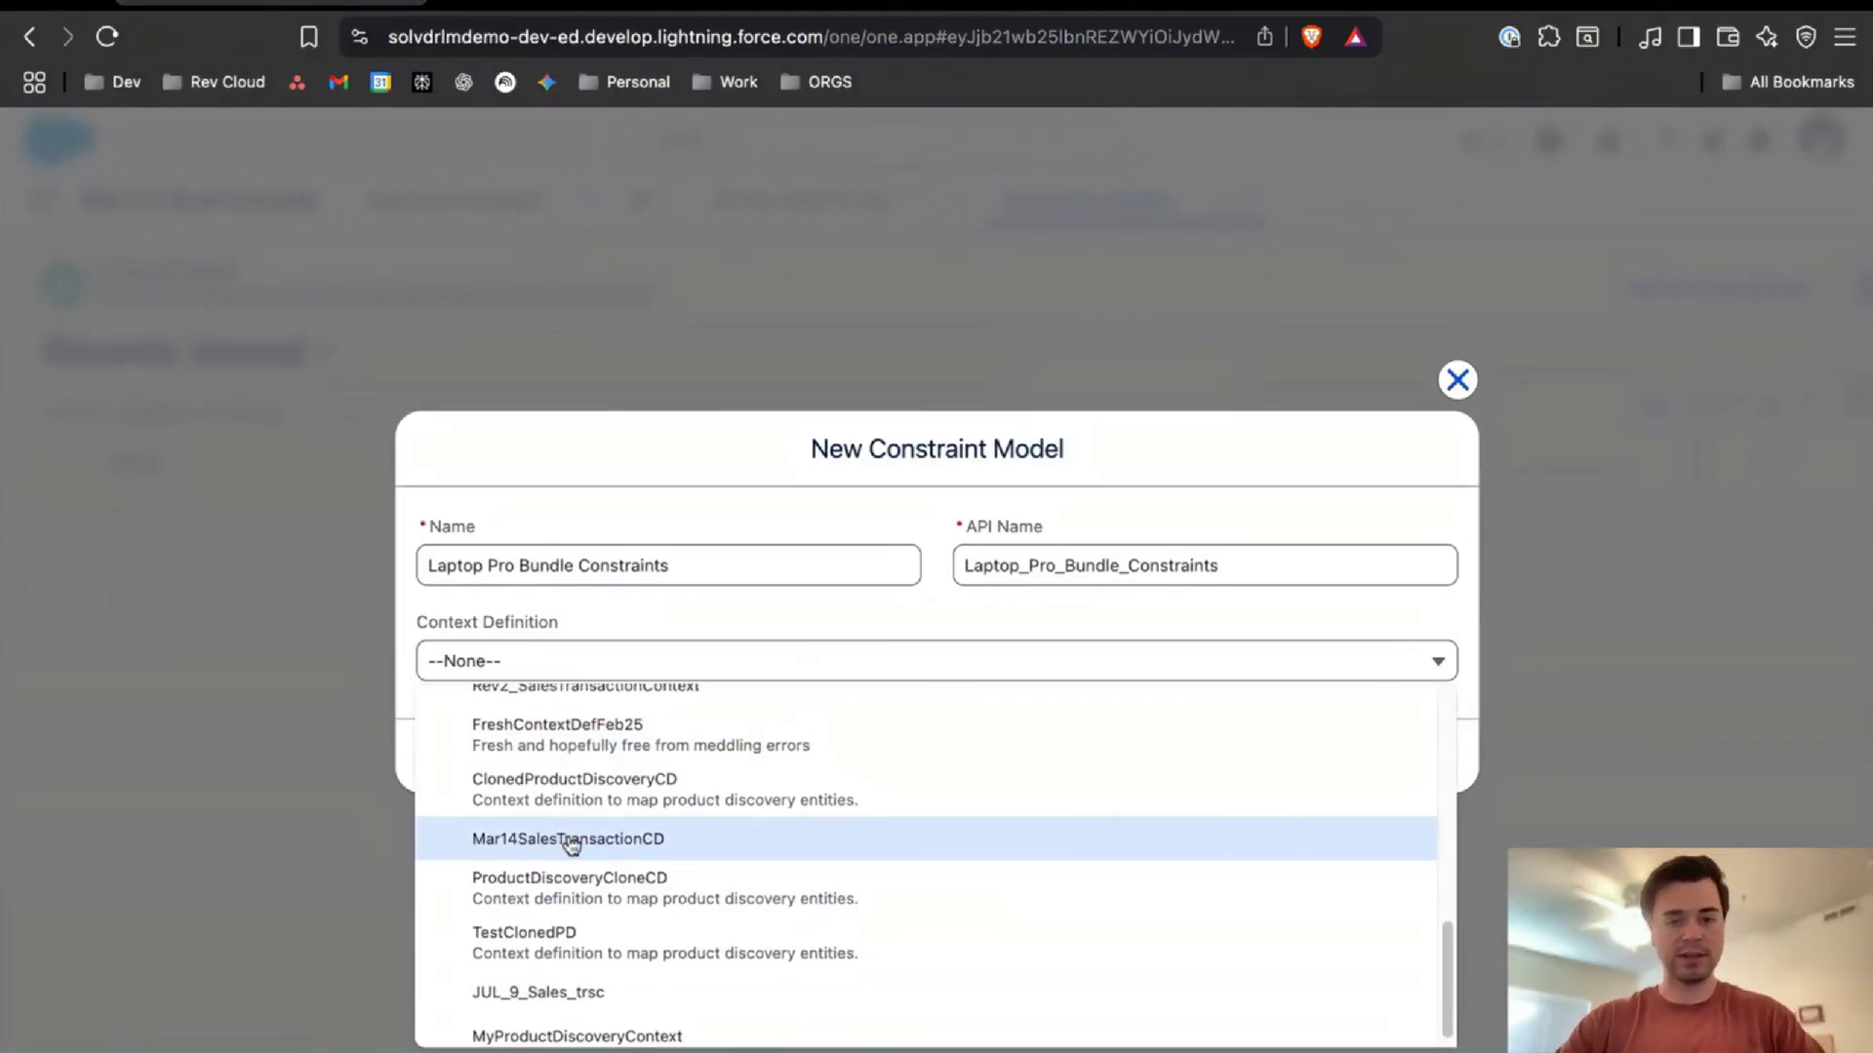
left_click(571, 841)
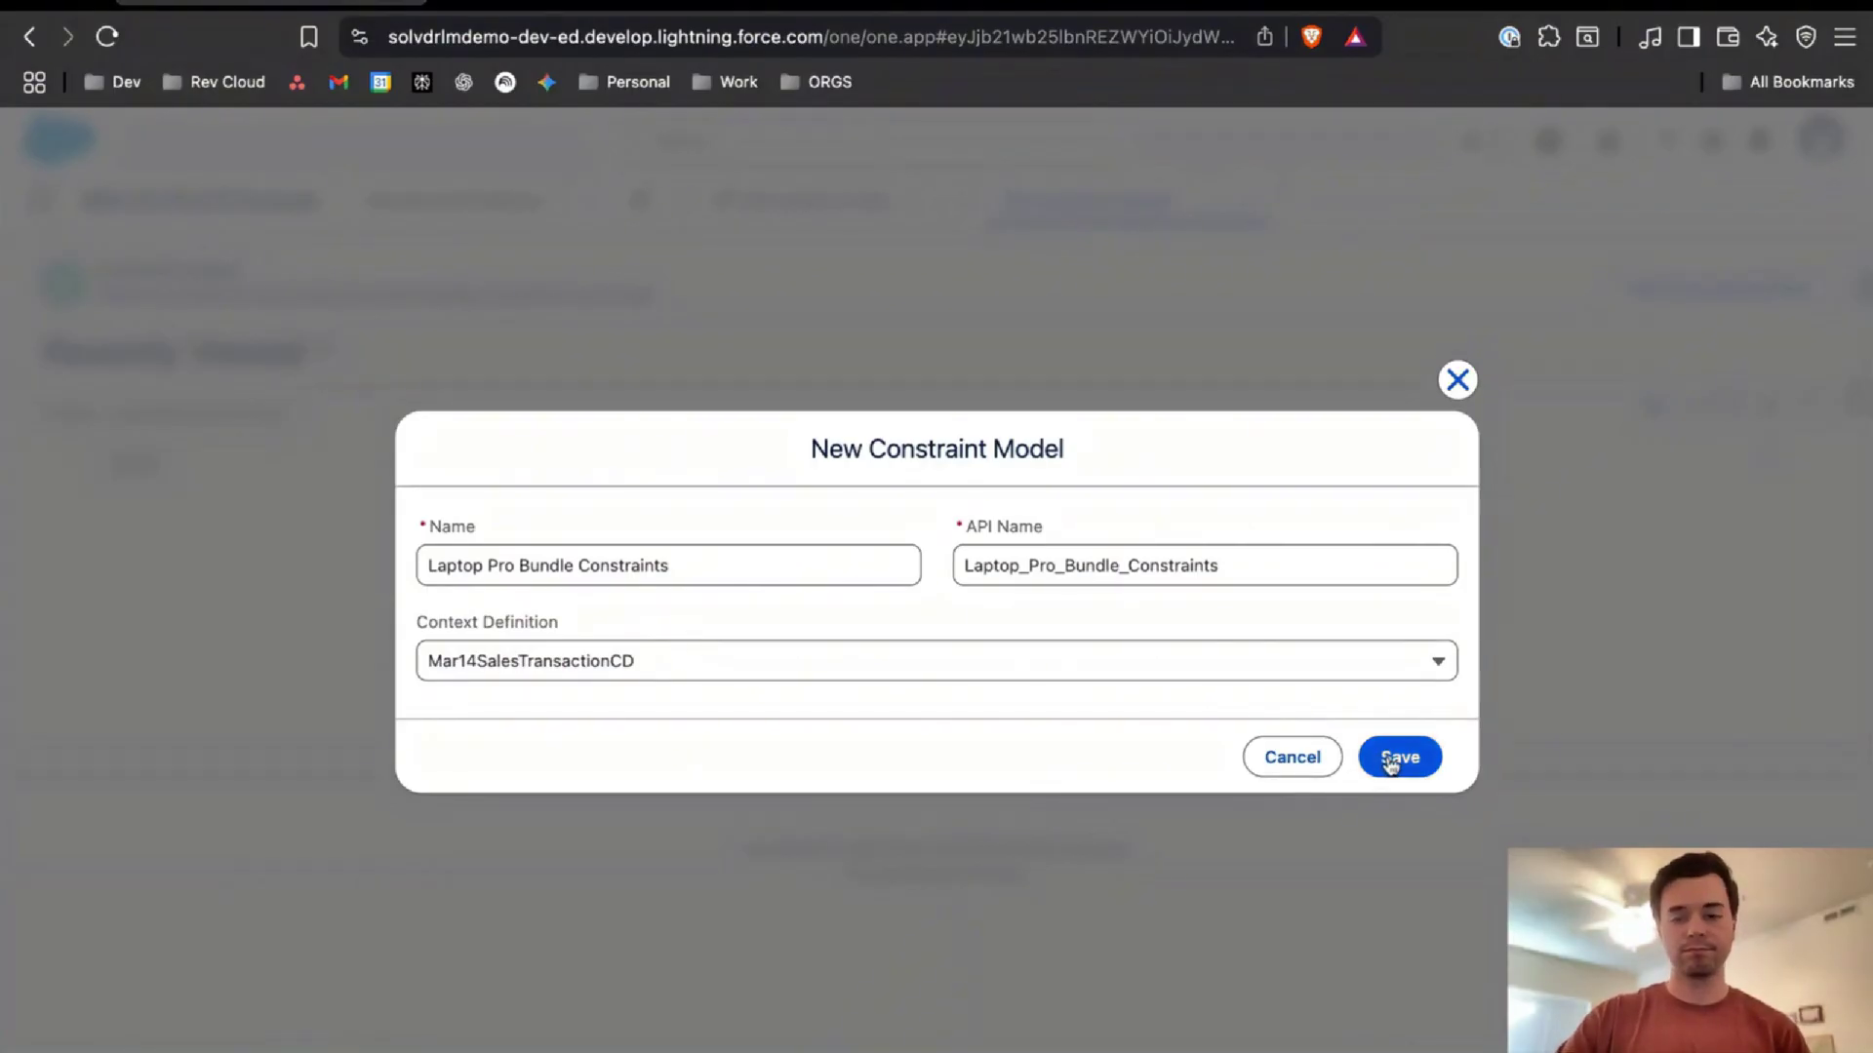
Save Laptop Pro Bundle Constraints and open its V1 version in Constraint Builder
left_click(1395, 758)
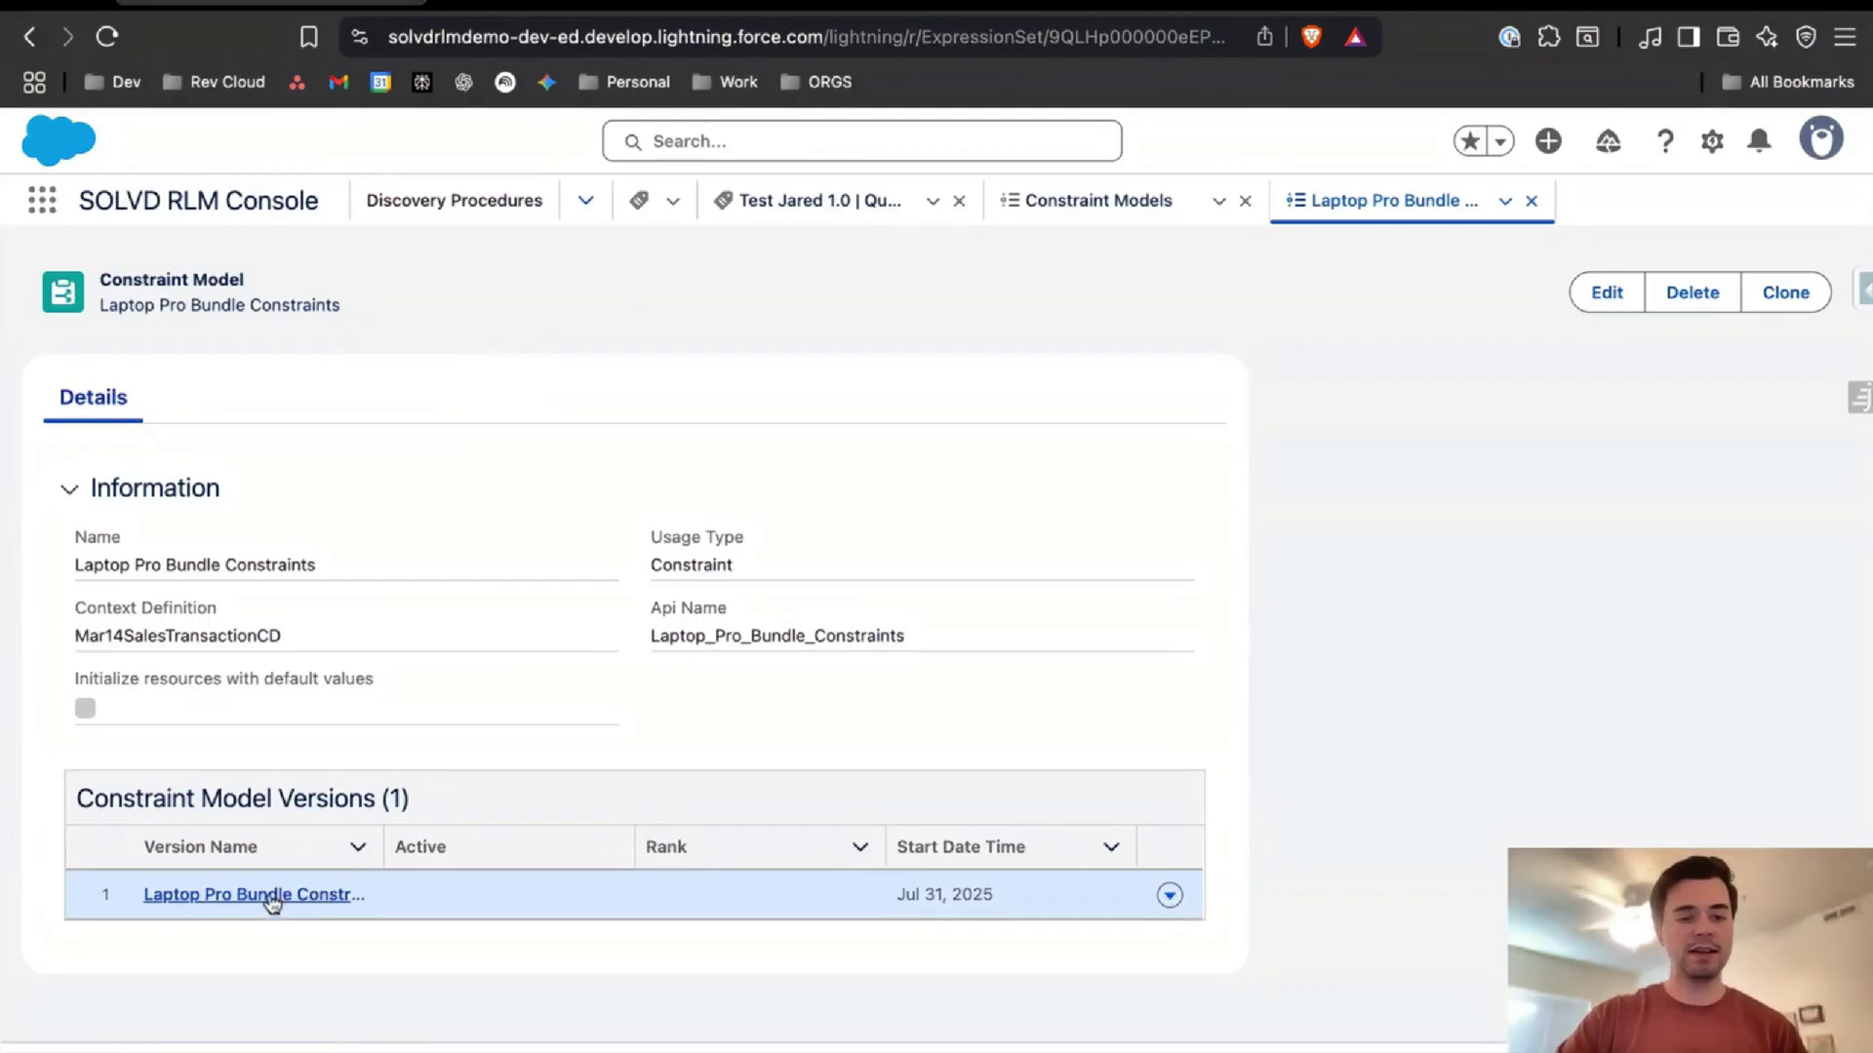
left_click(270, 897)
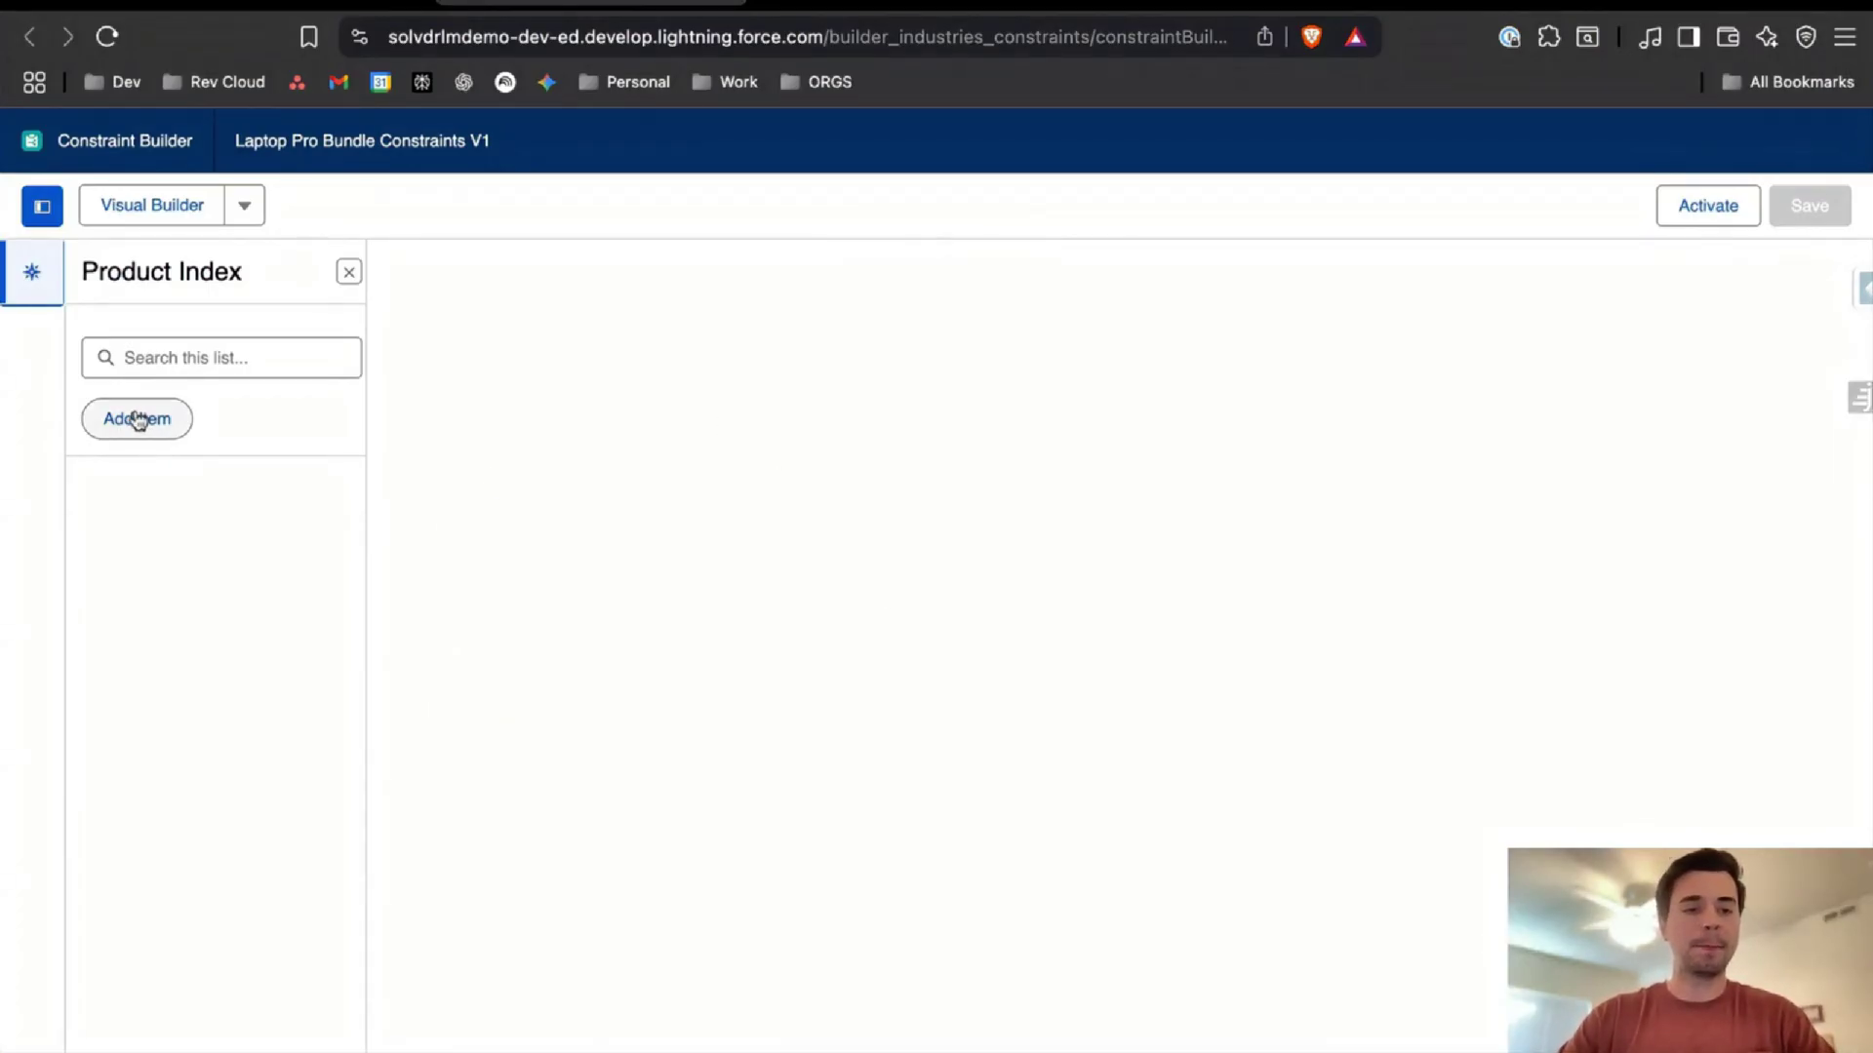
Look at the empty model in the CML Editor, then return to the Visual Builder
left_click(244, 205)
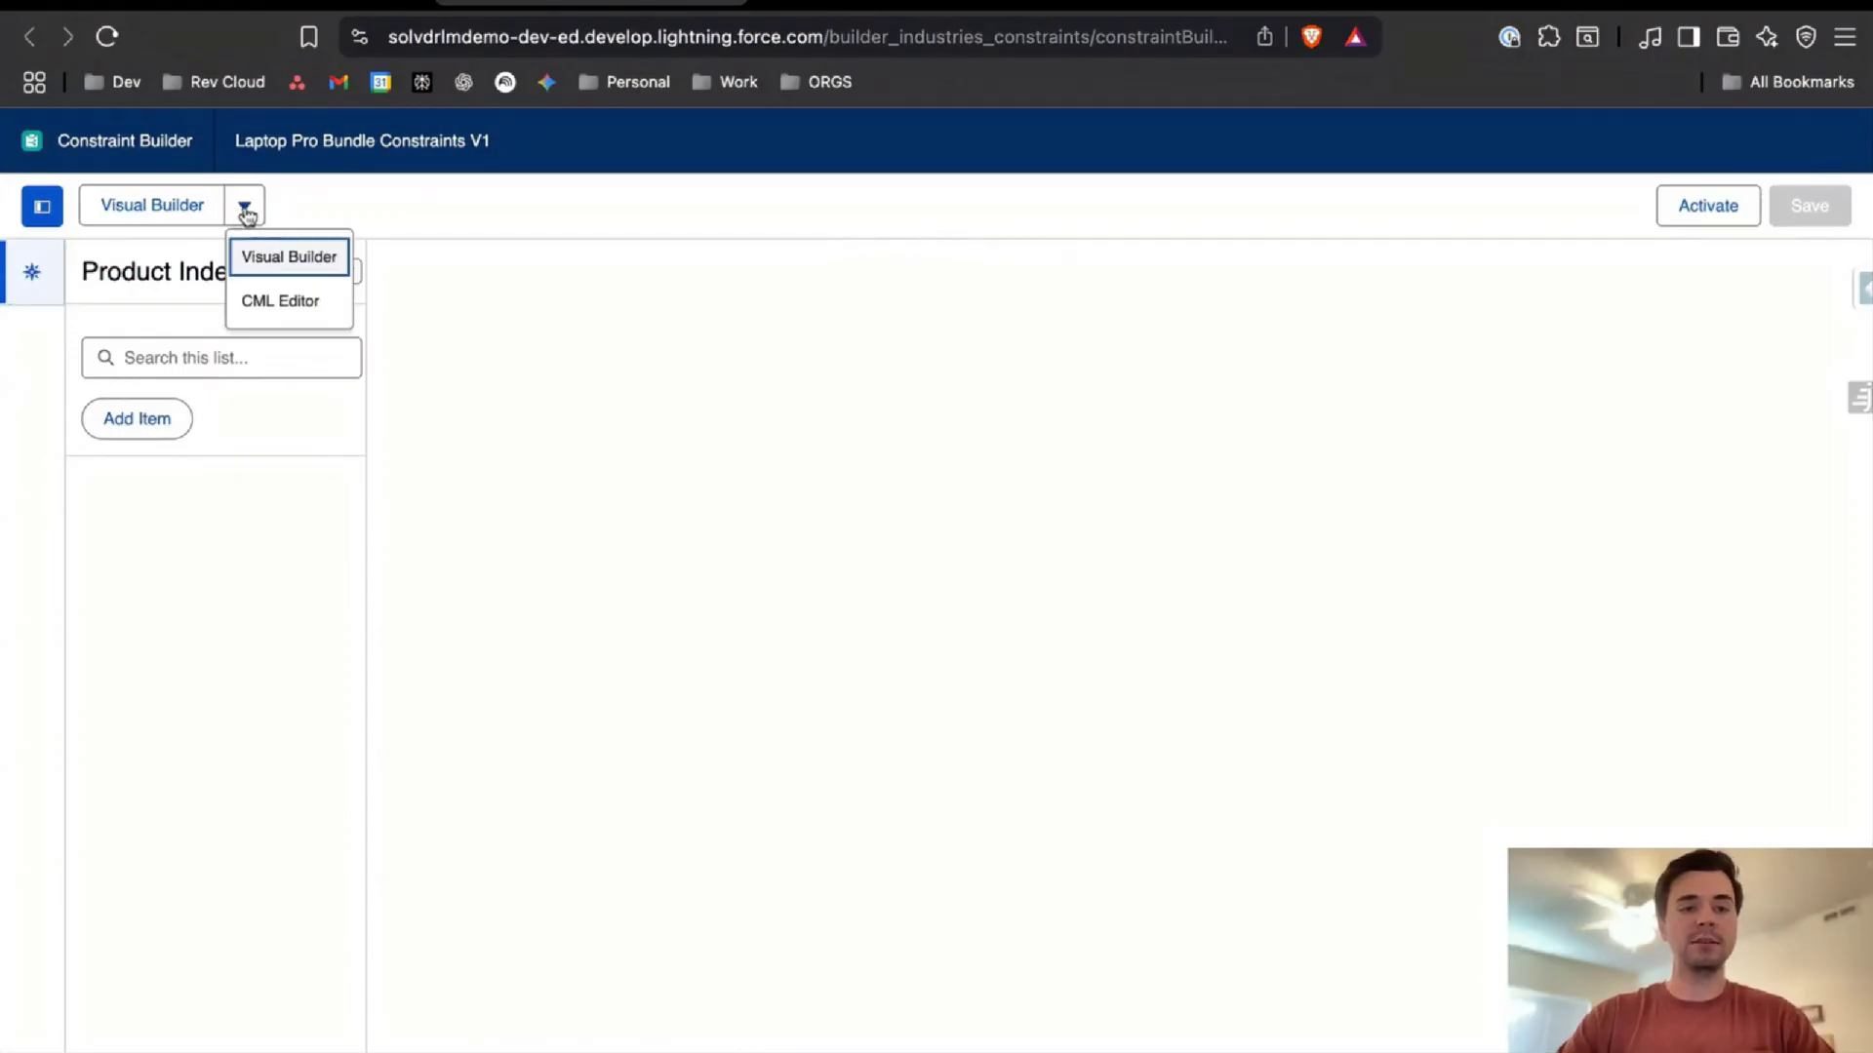
left_click(259, 300)
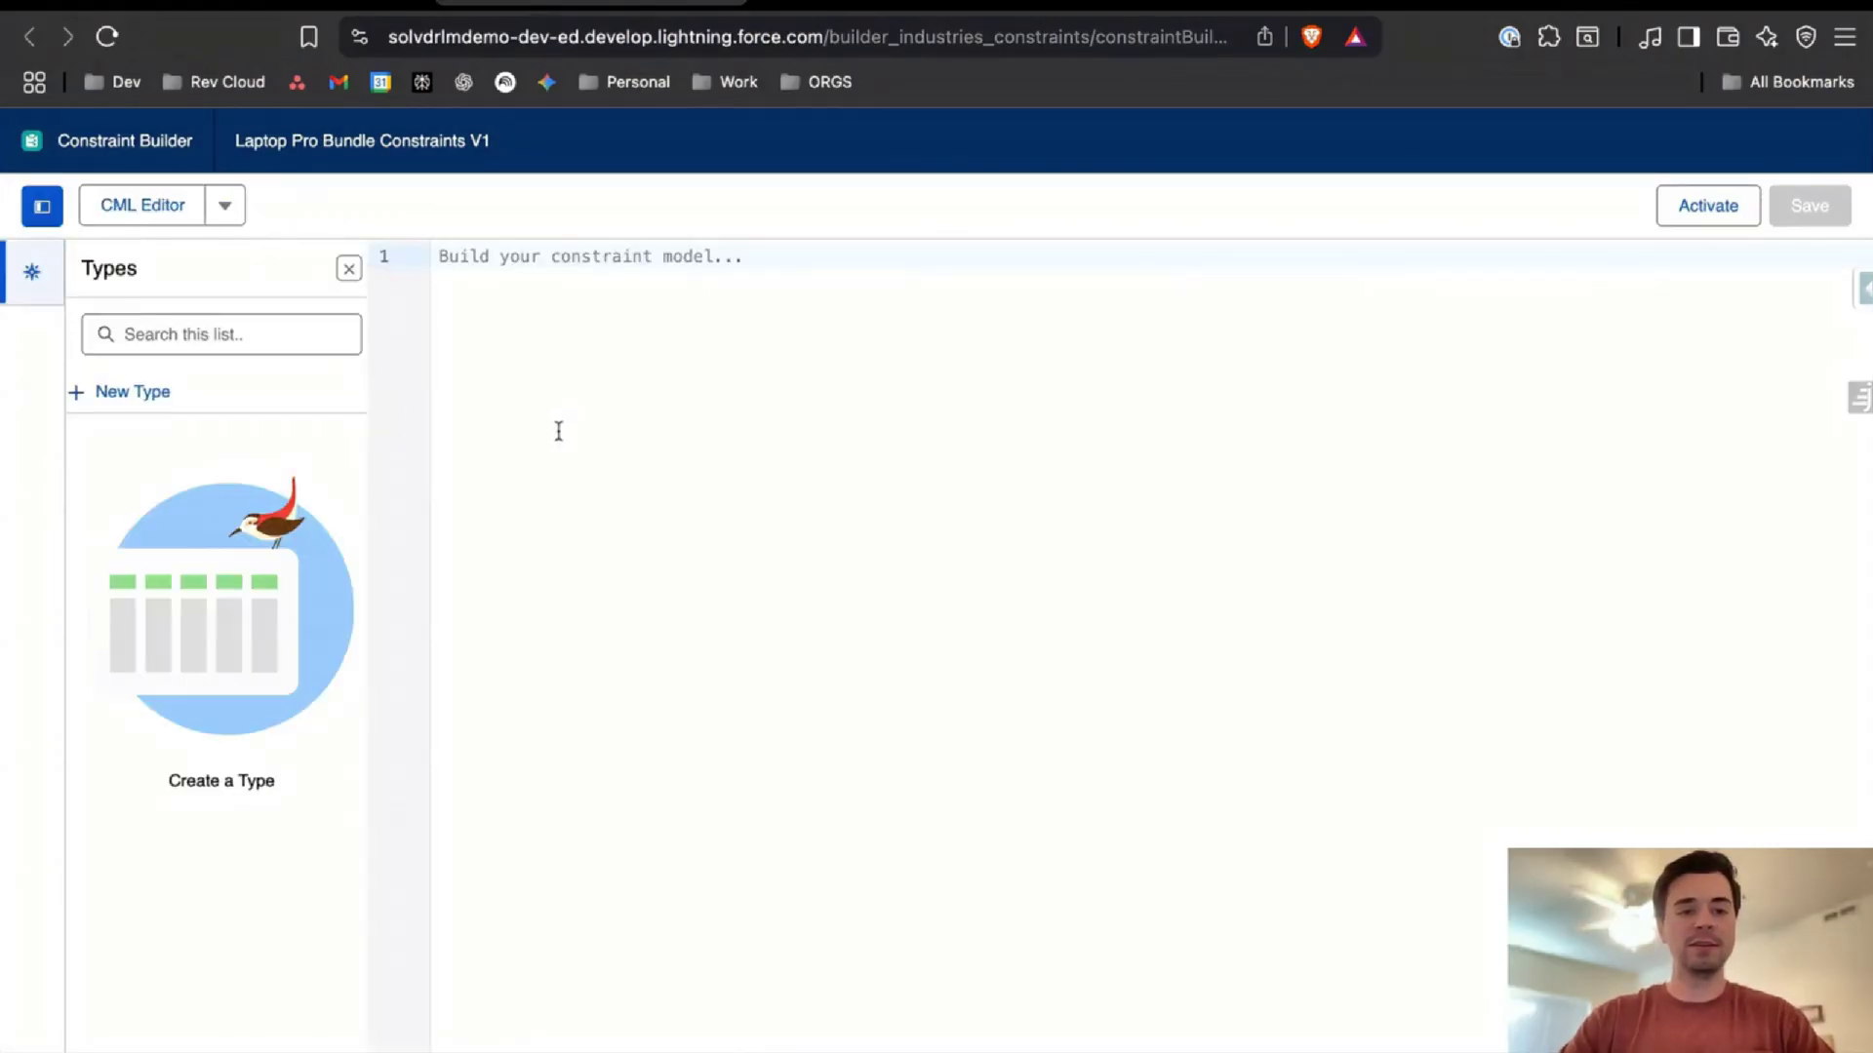
left_click(605, 400)
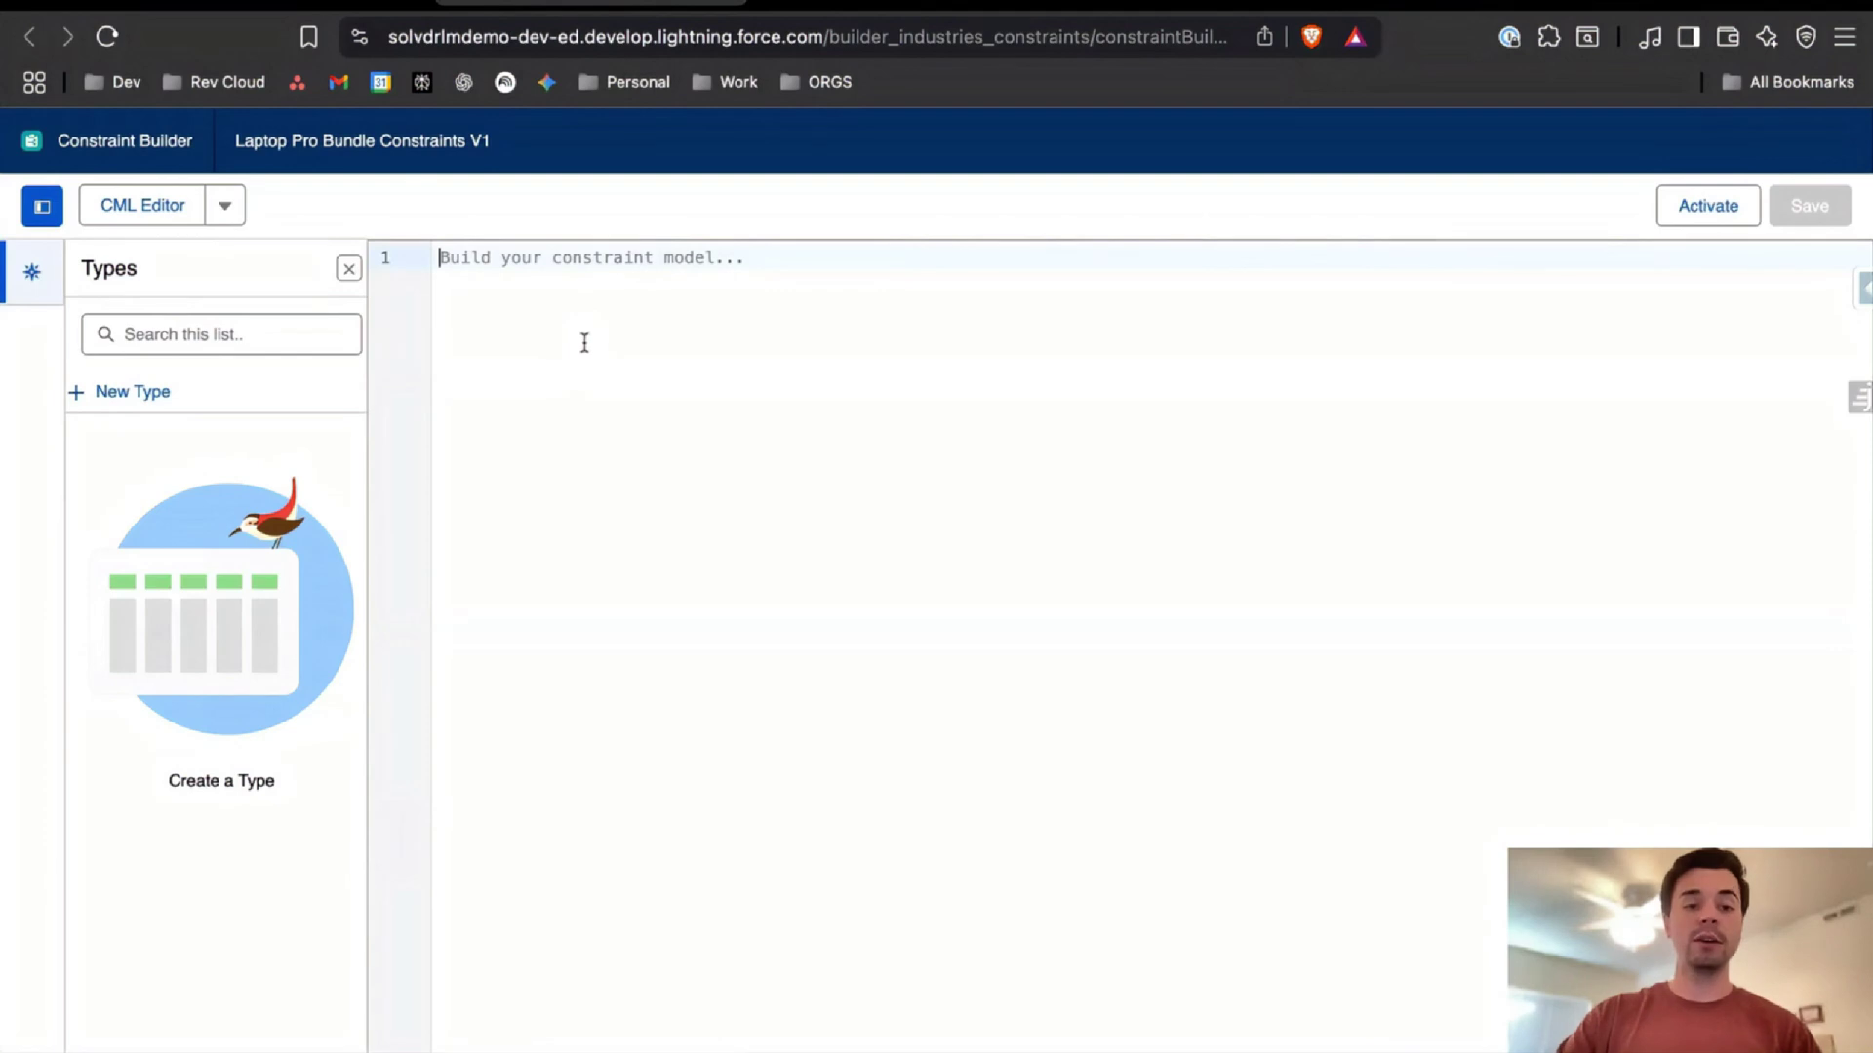
left_click(236, 222)
left_click(243, 255)
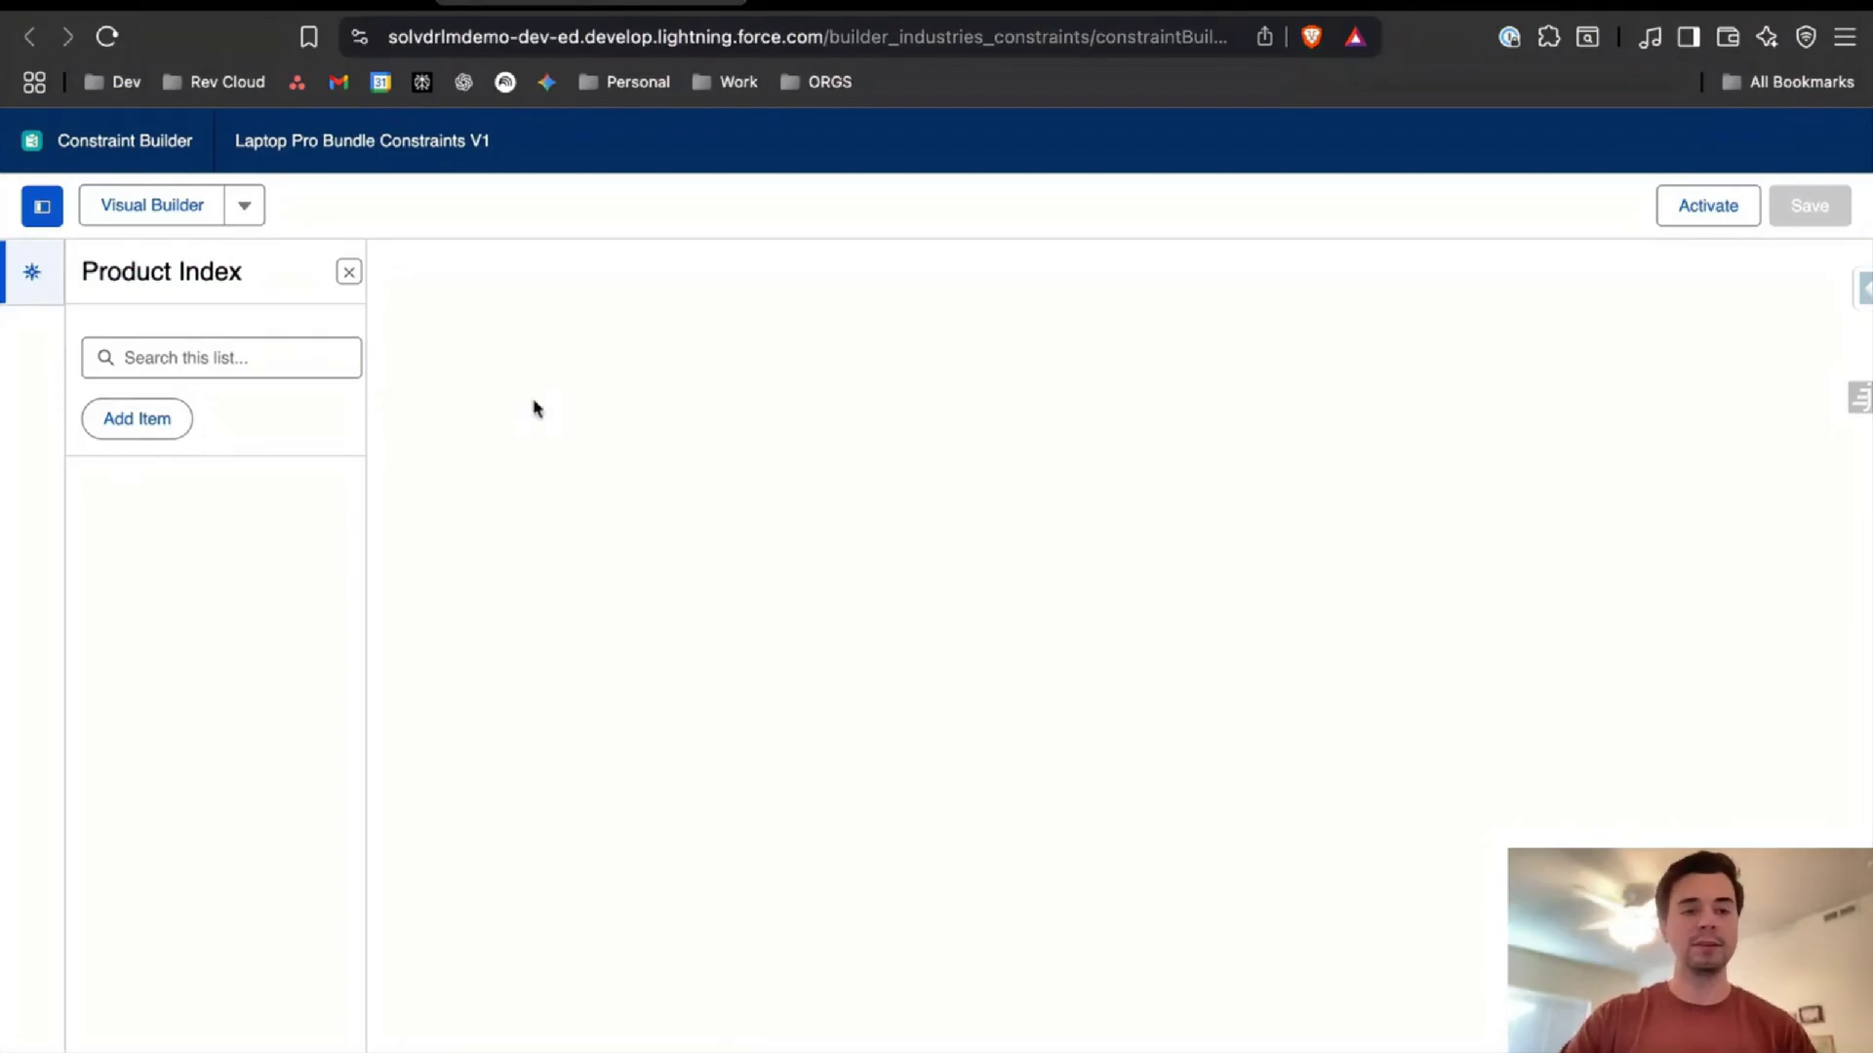
Add Laptop Pro Bundle as an individual product, found by searching the catalog for 'la'
left_click(138, 421)
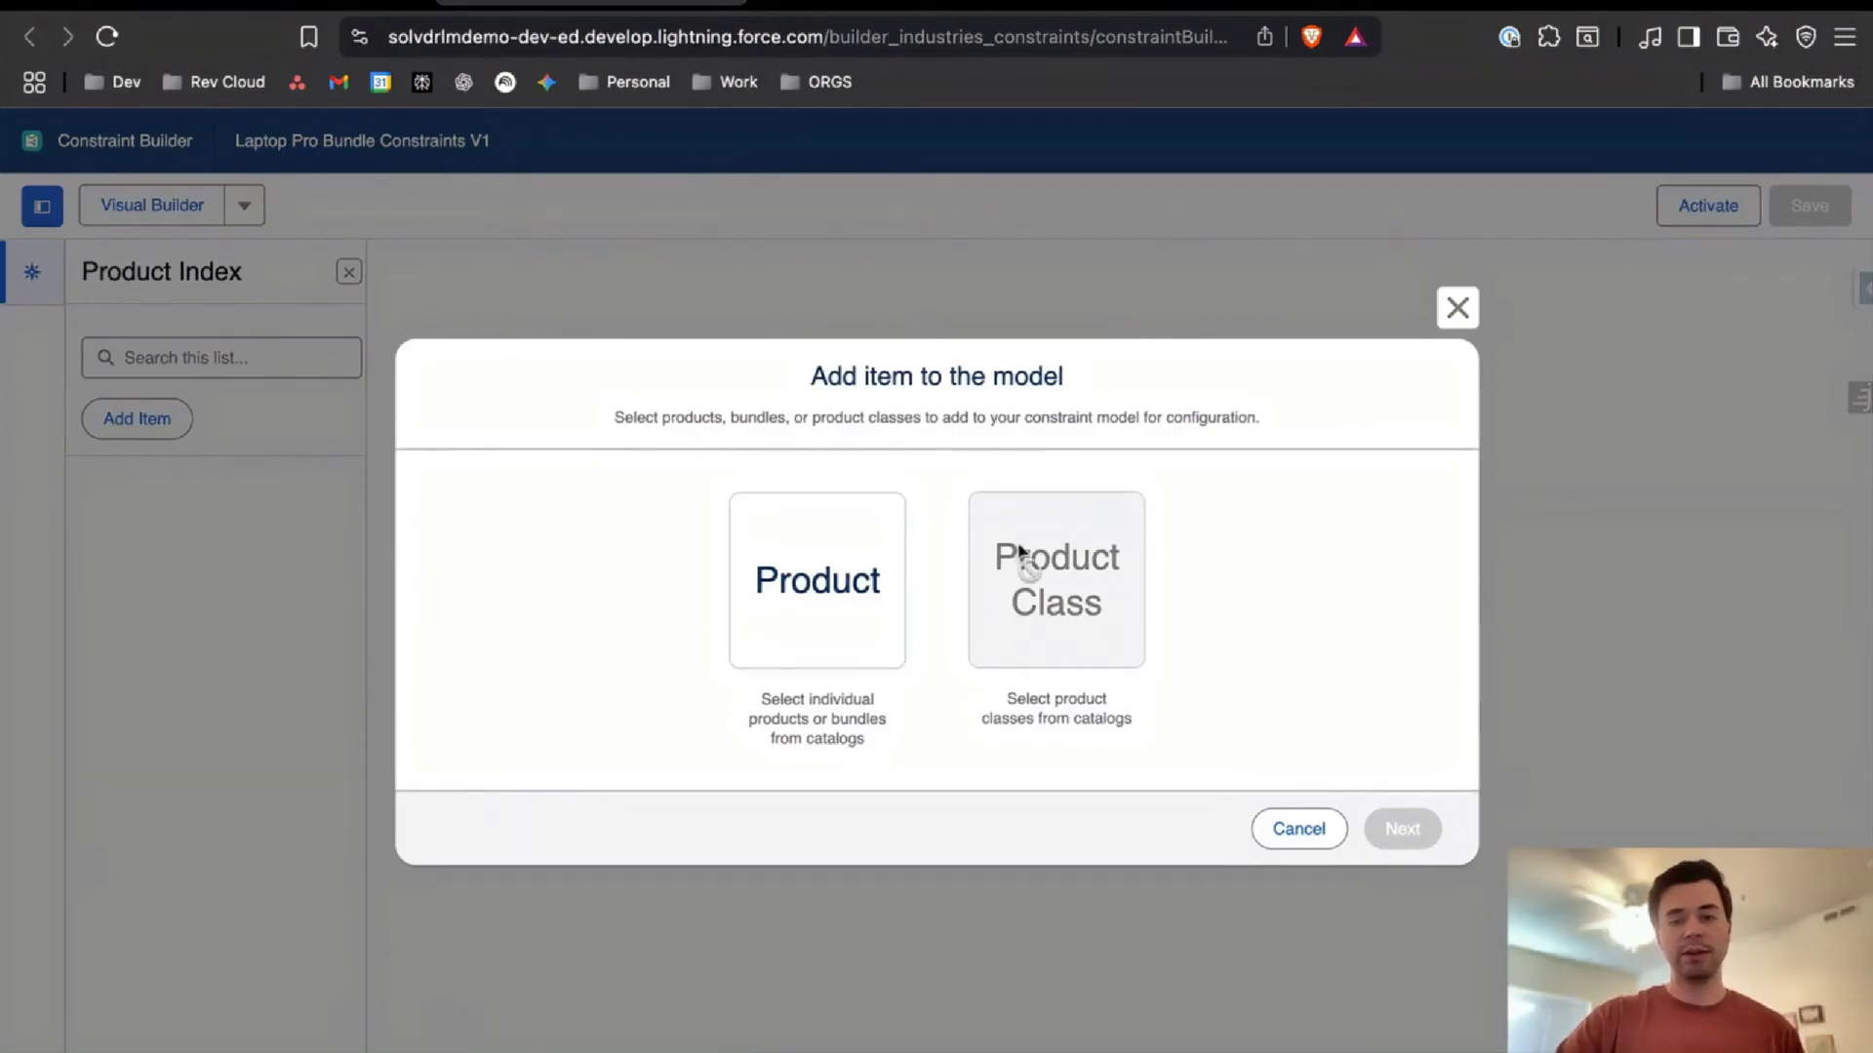
left_click(829, 582)
left_click(1403, 828)
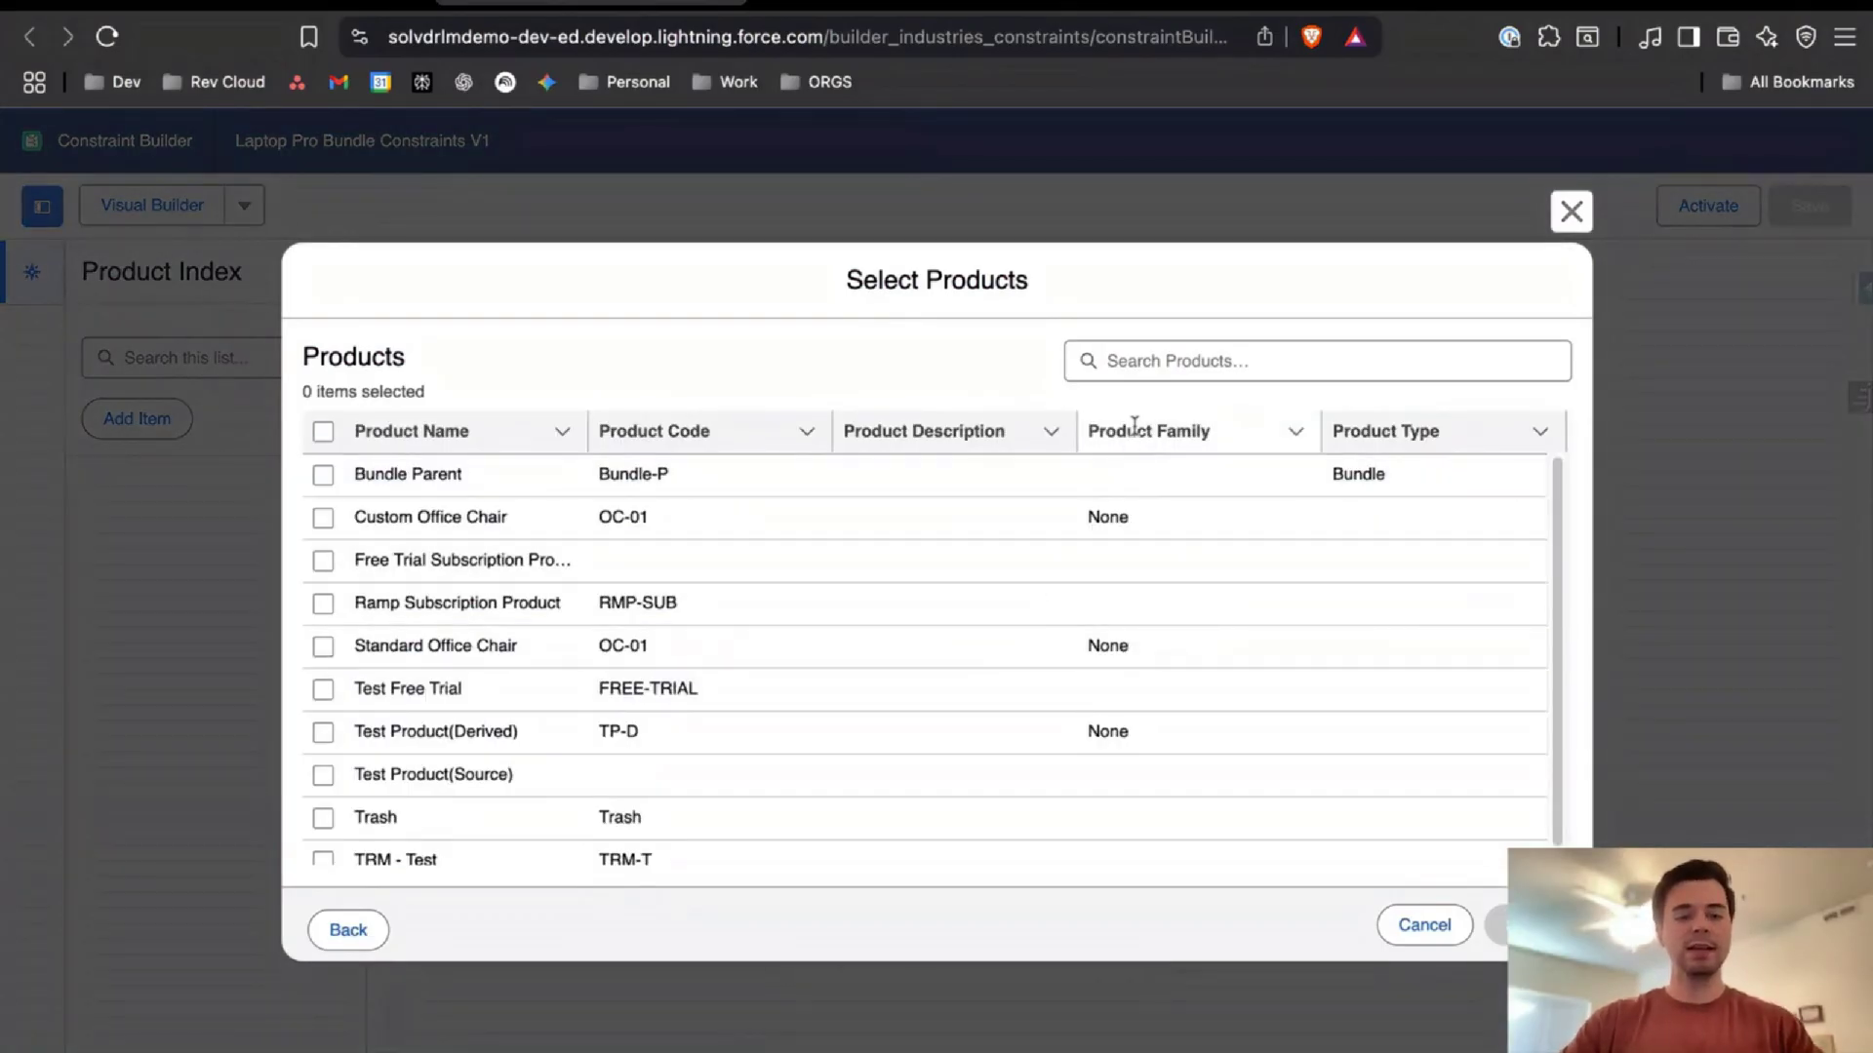
left_click(1165, 363)
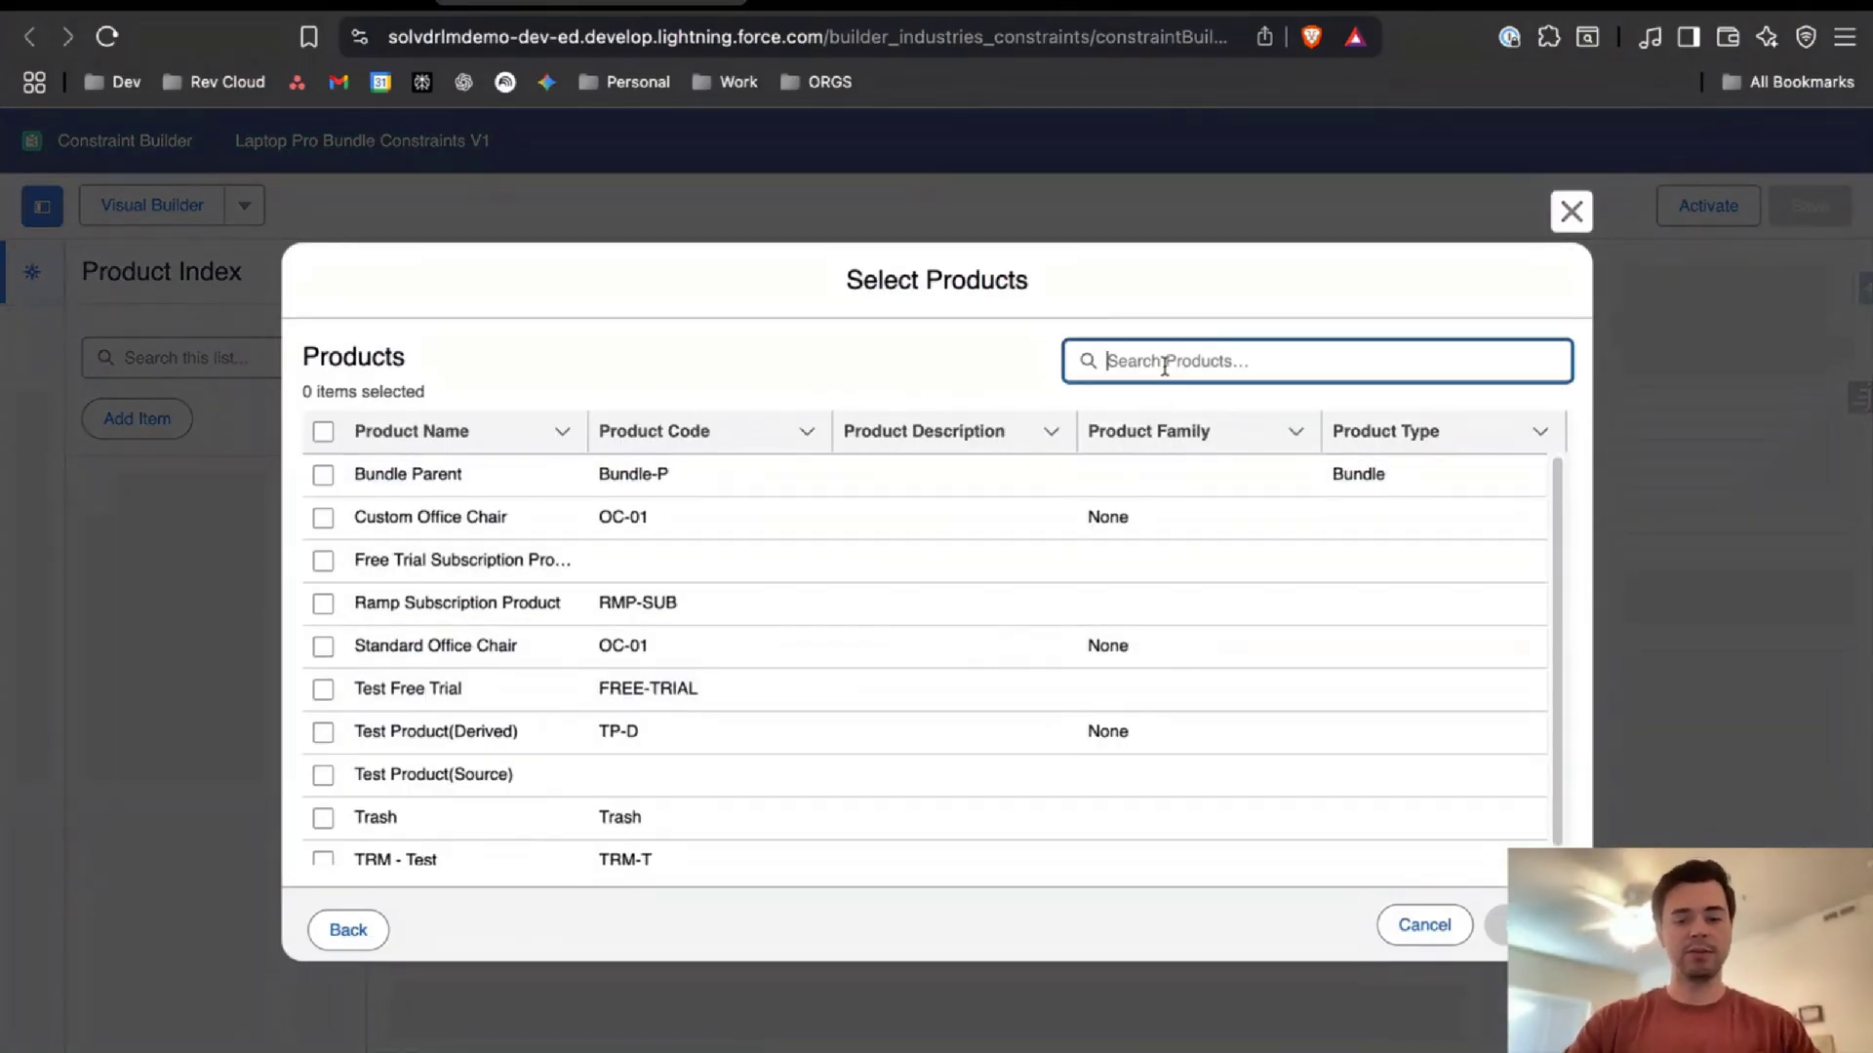
type("laptop")
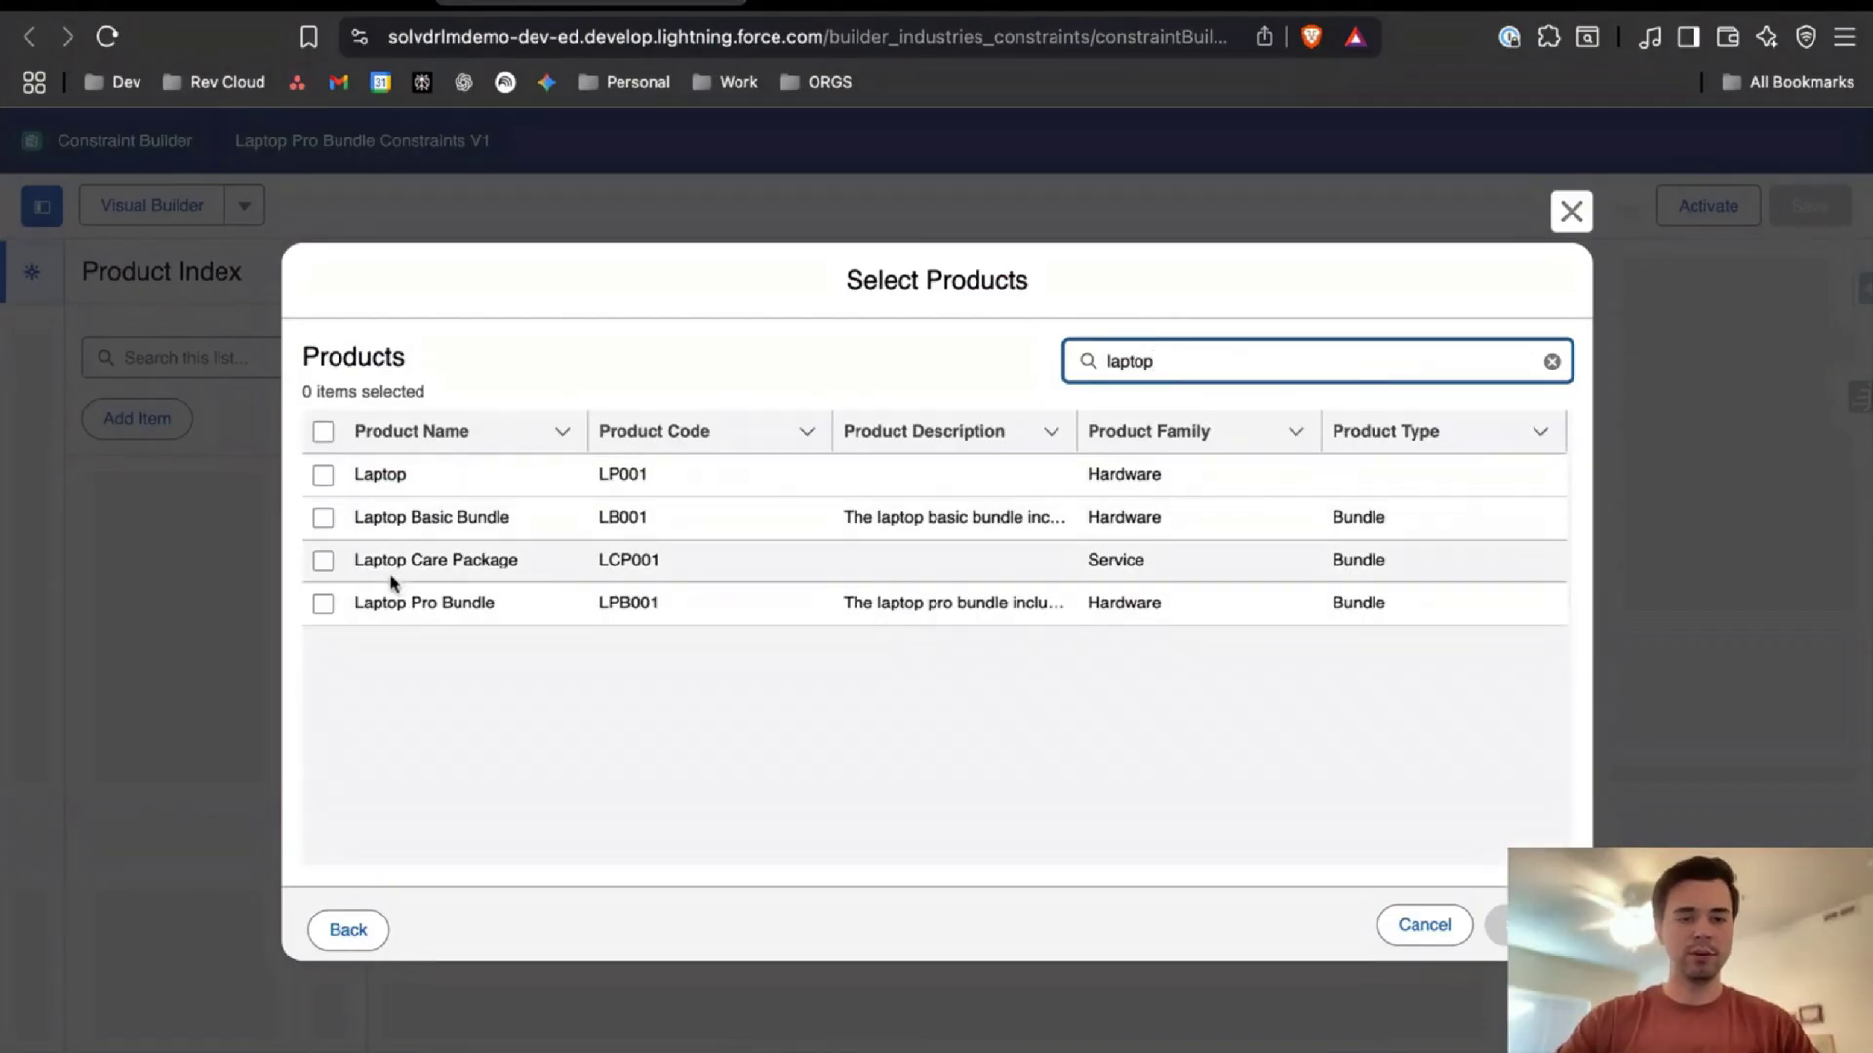
left_click(330, 603)
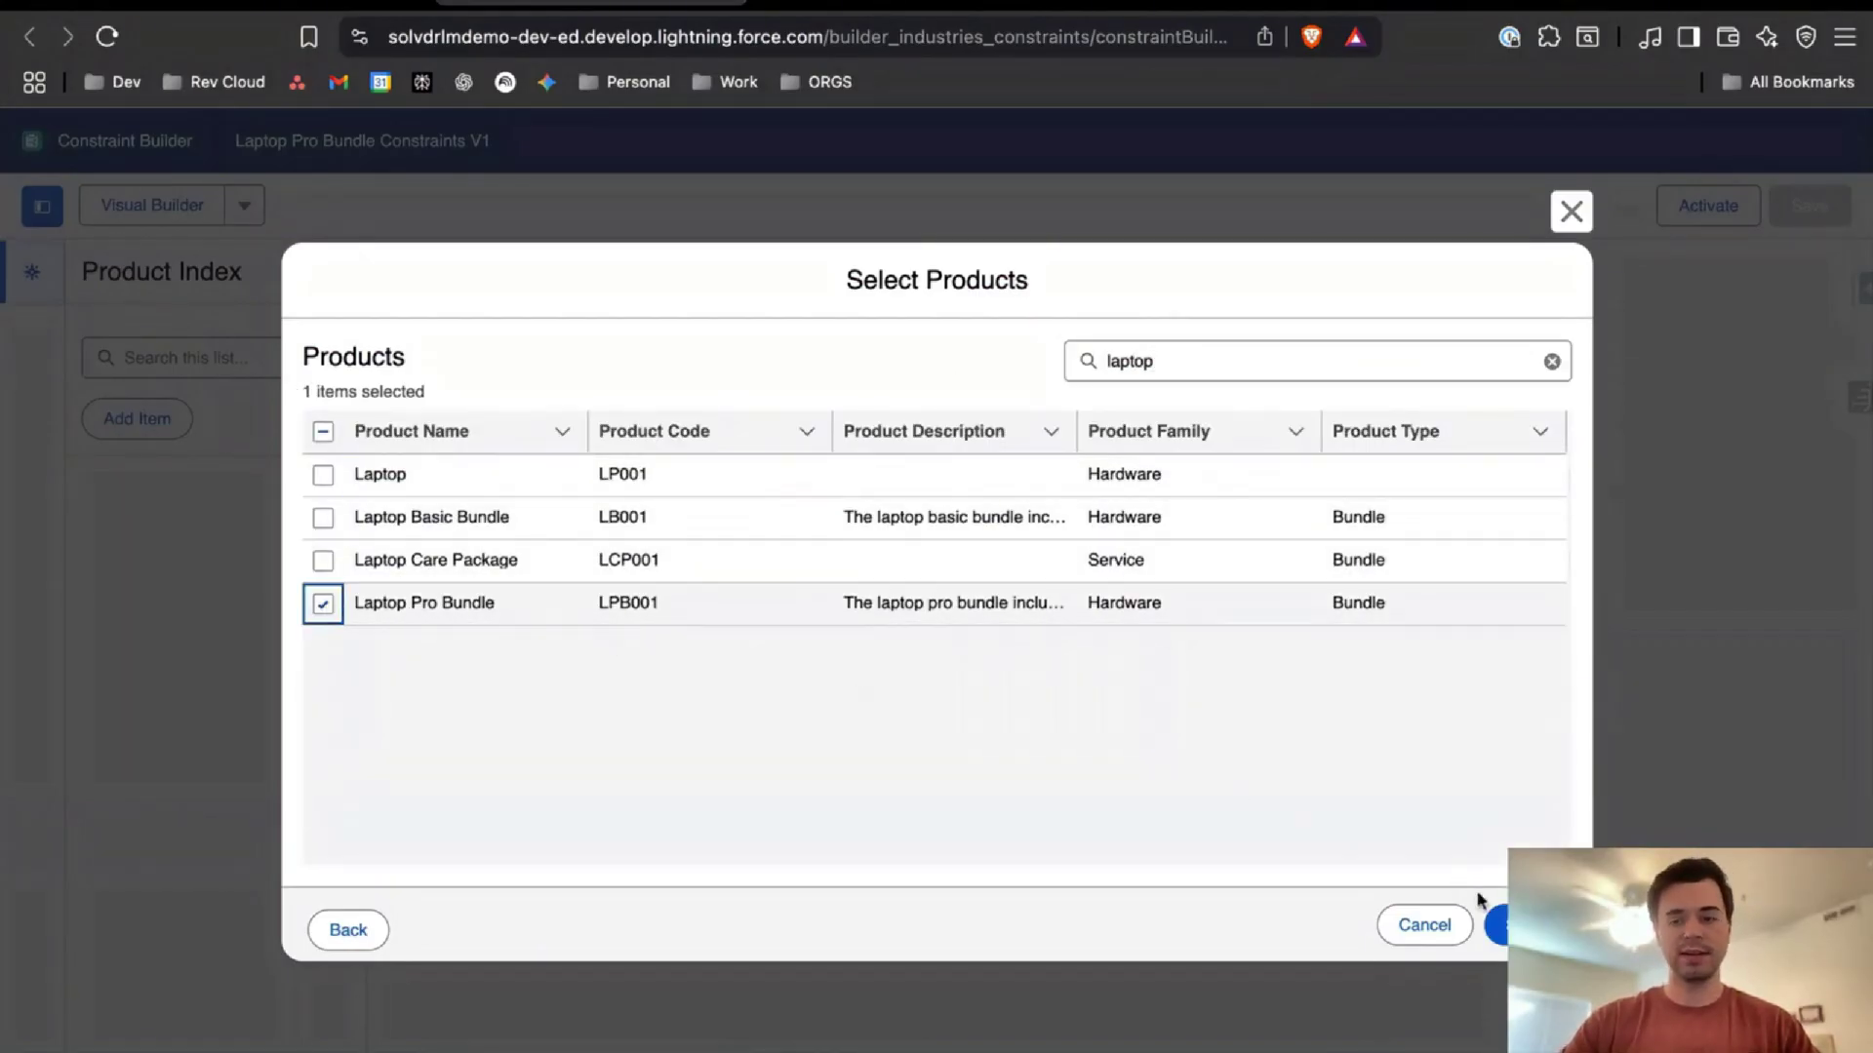
left_click(1501, 918)
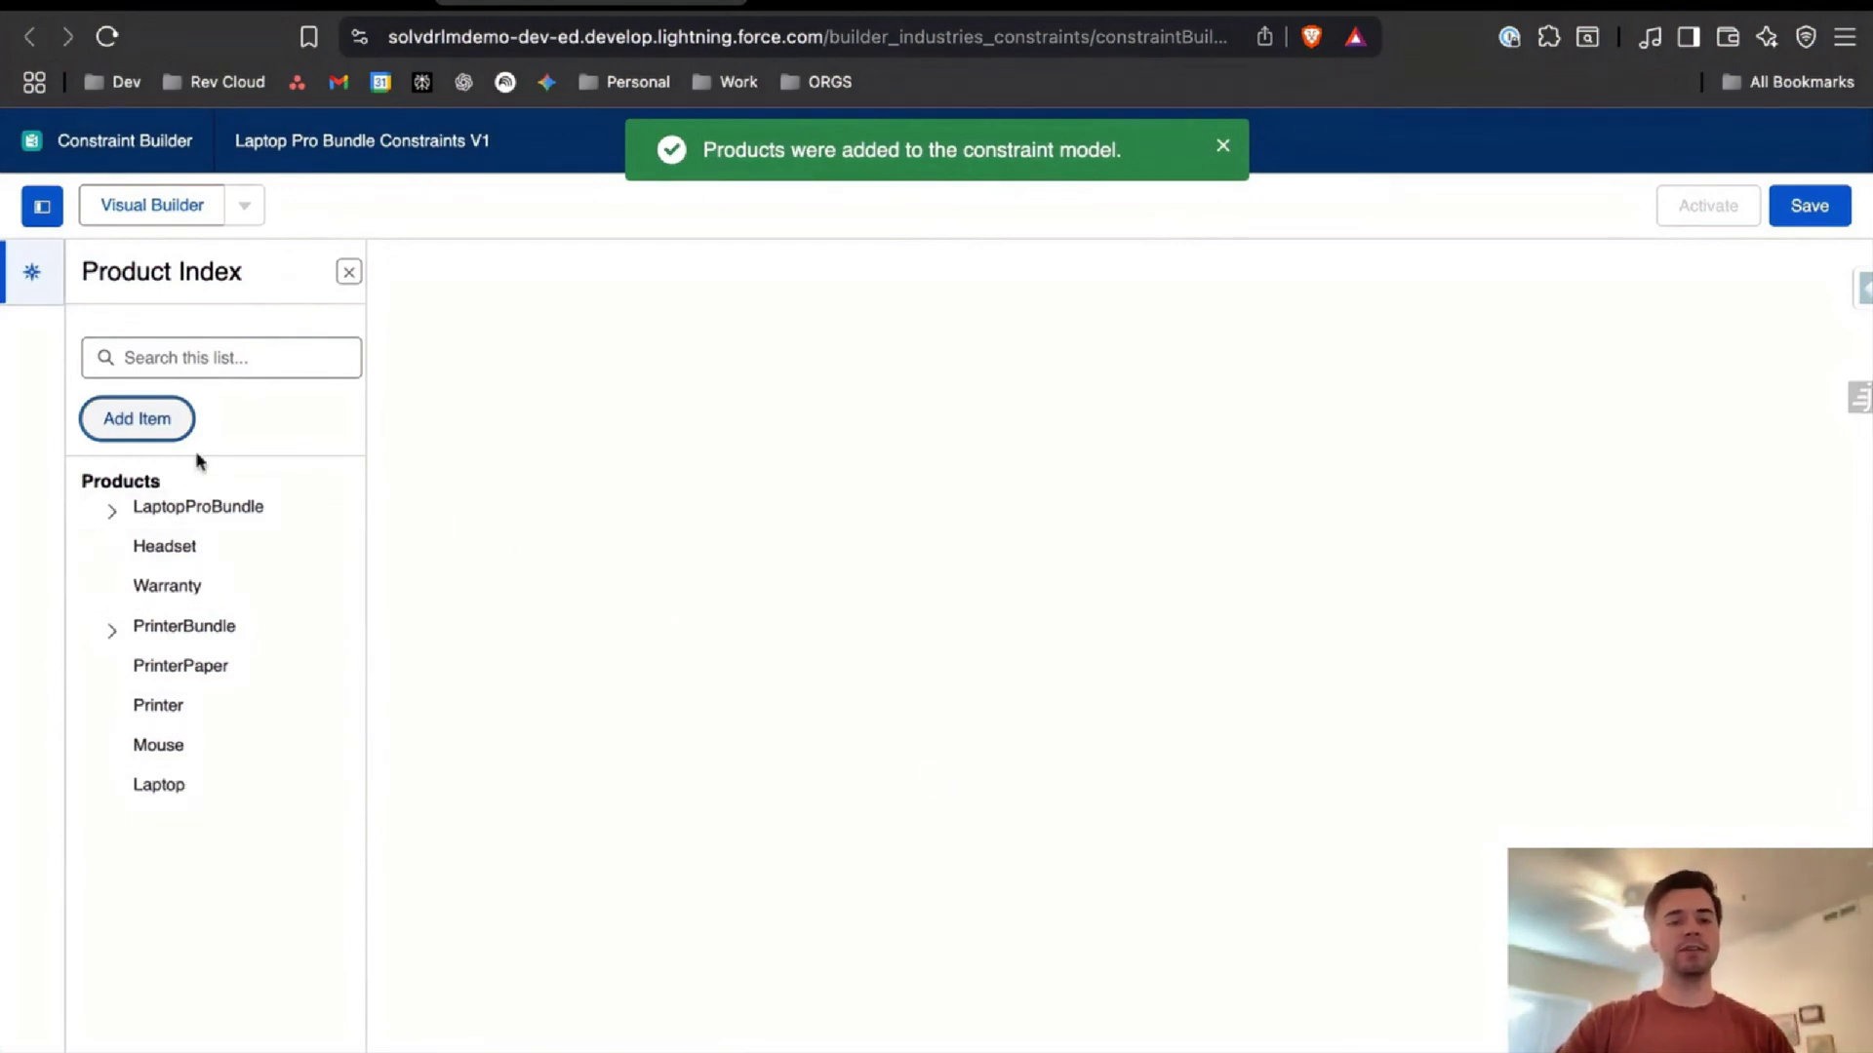
Save the model and review its generated CML code, including the storage default on line 56
left_click(1812, 206)
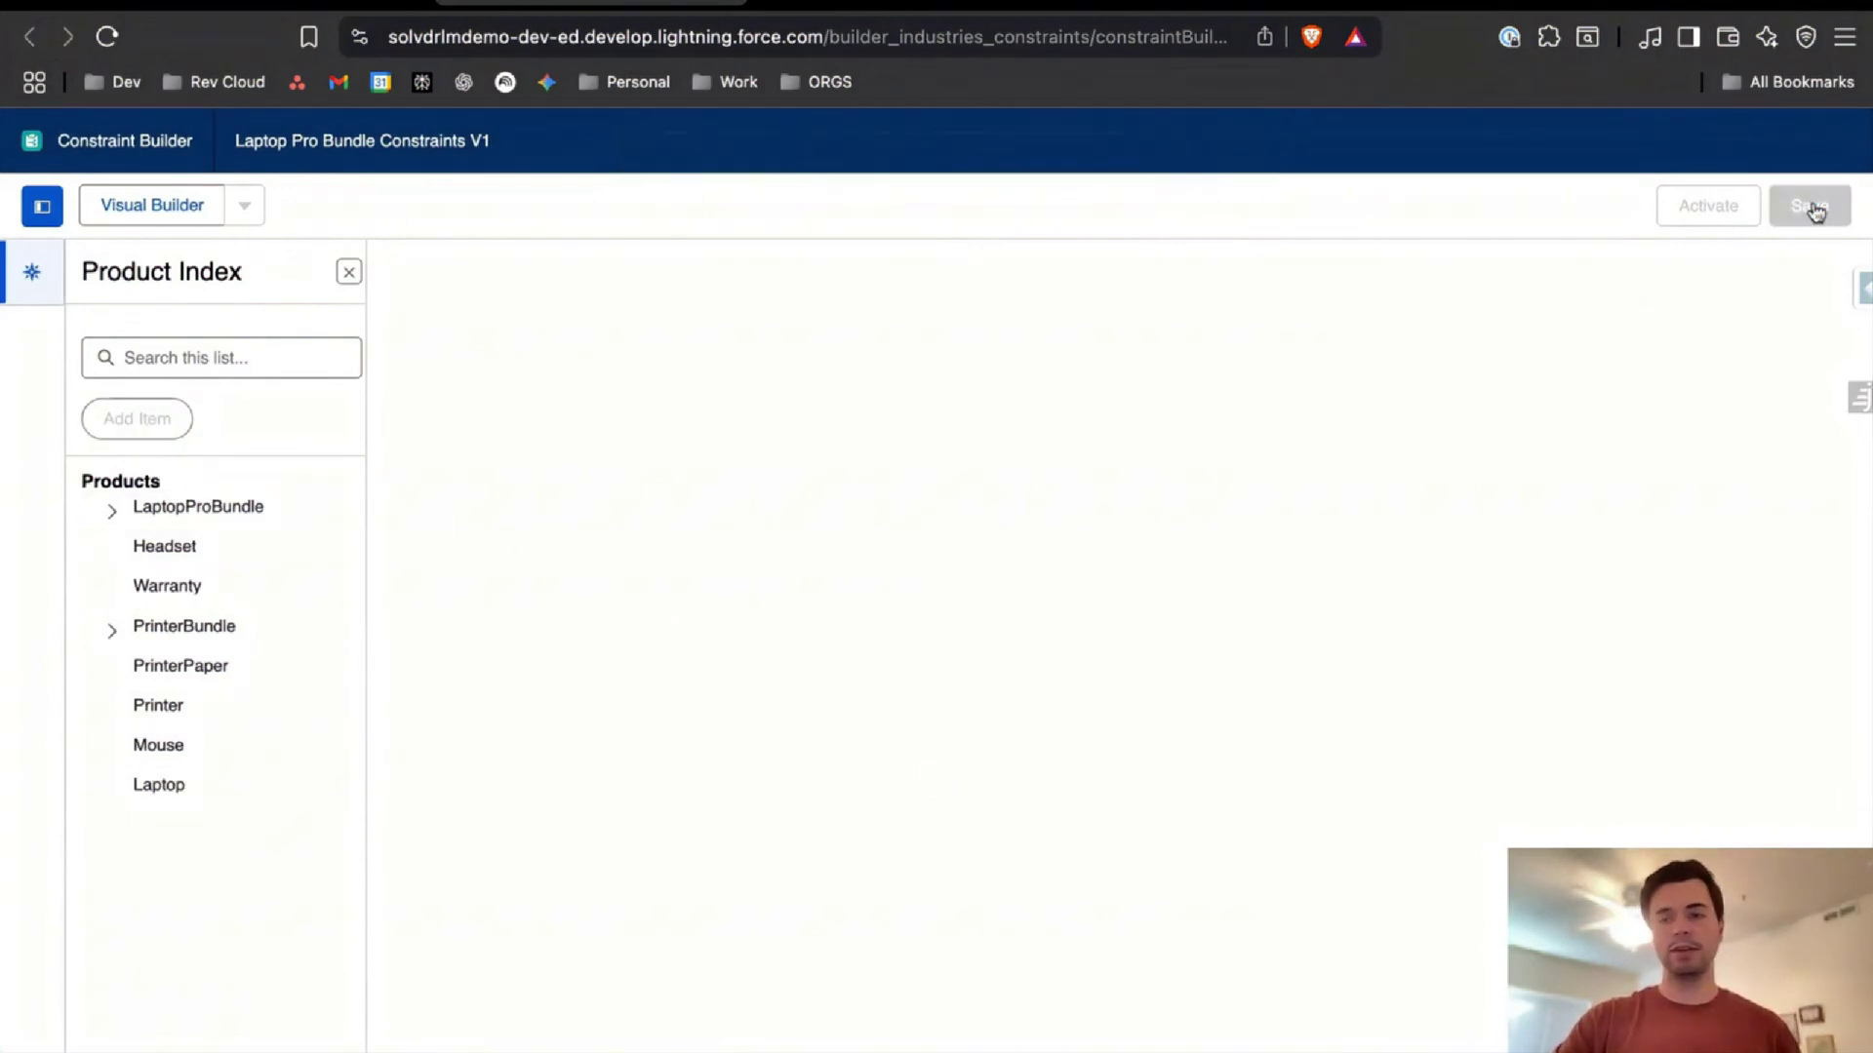
left_click(246, 209)
left_click(278, 304)
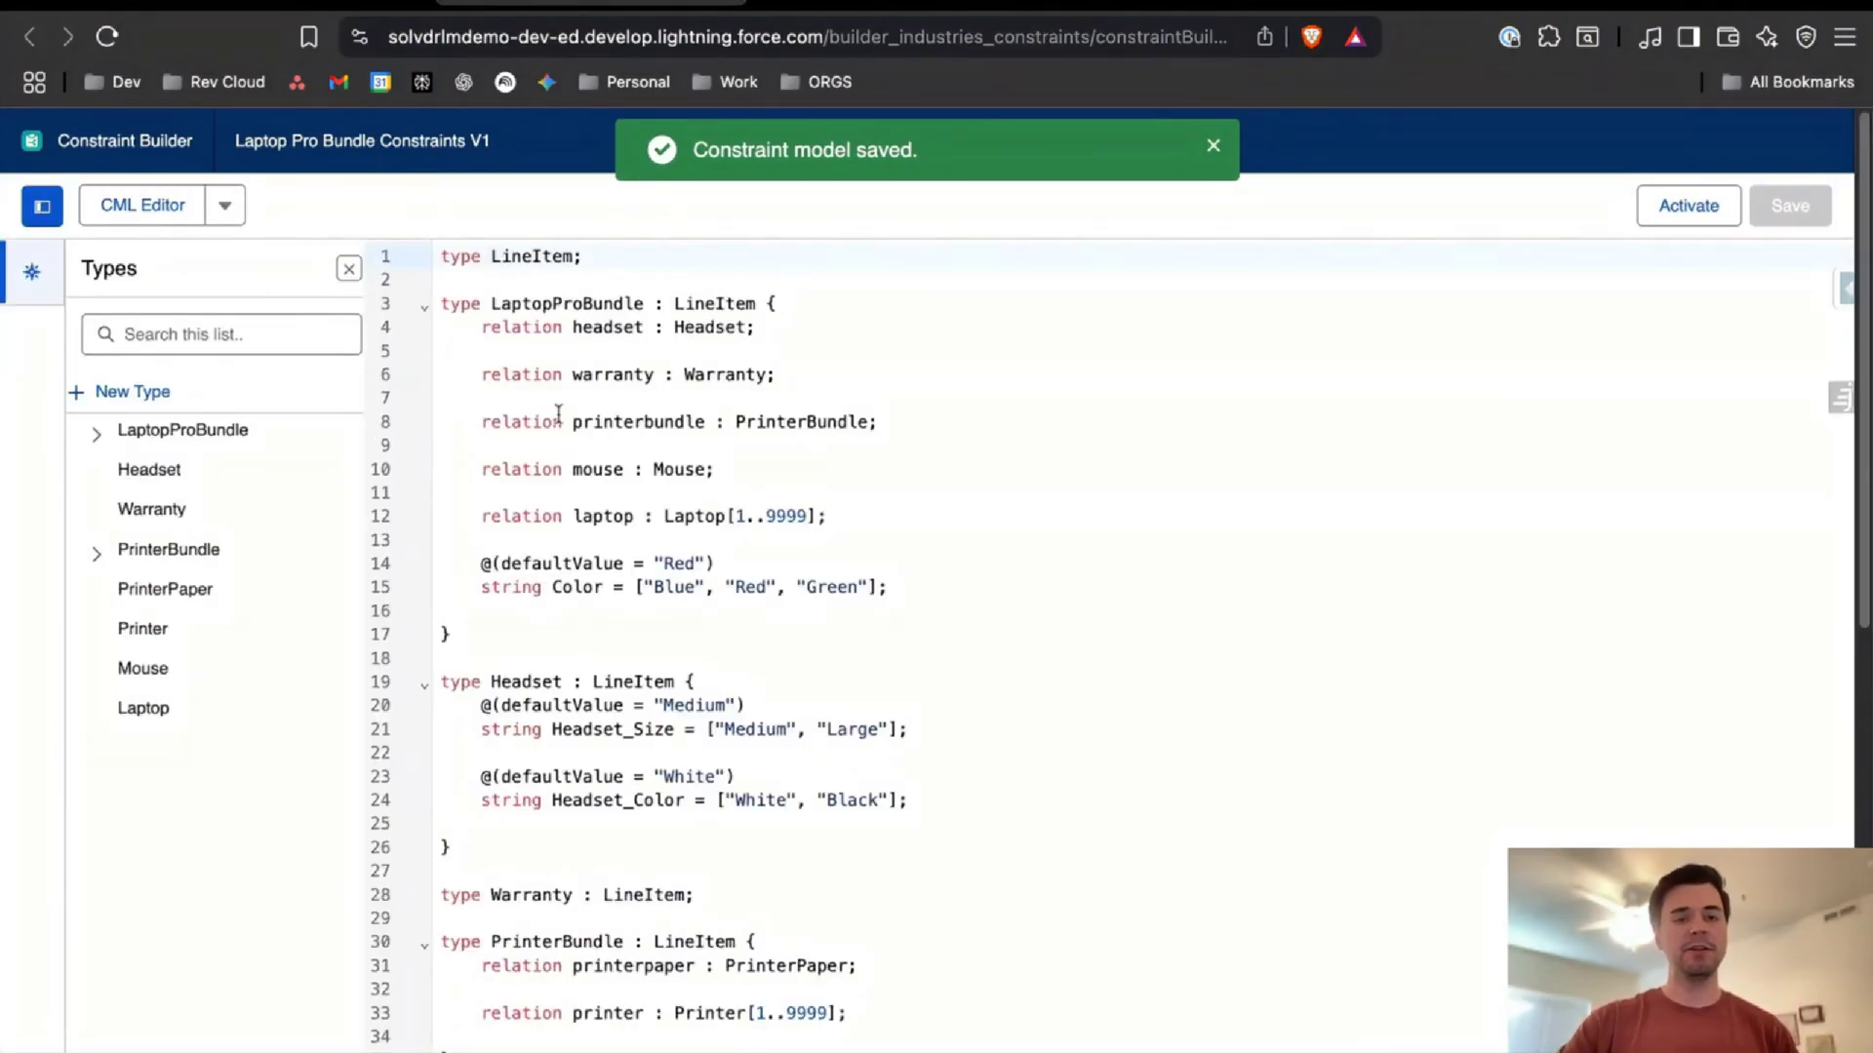
scroll(547, 355, "down", 5)
scroll(560, 489, "down", 5)
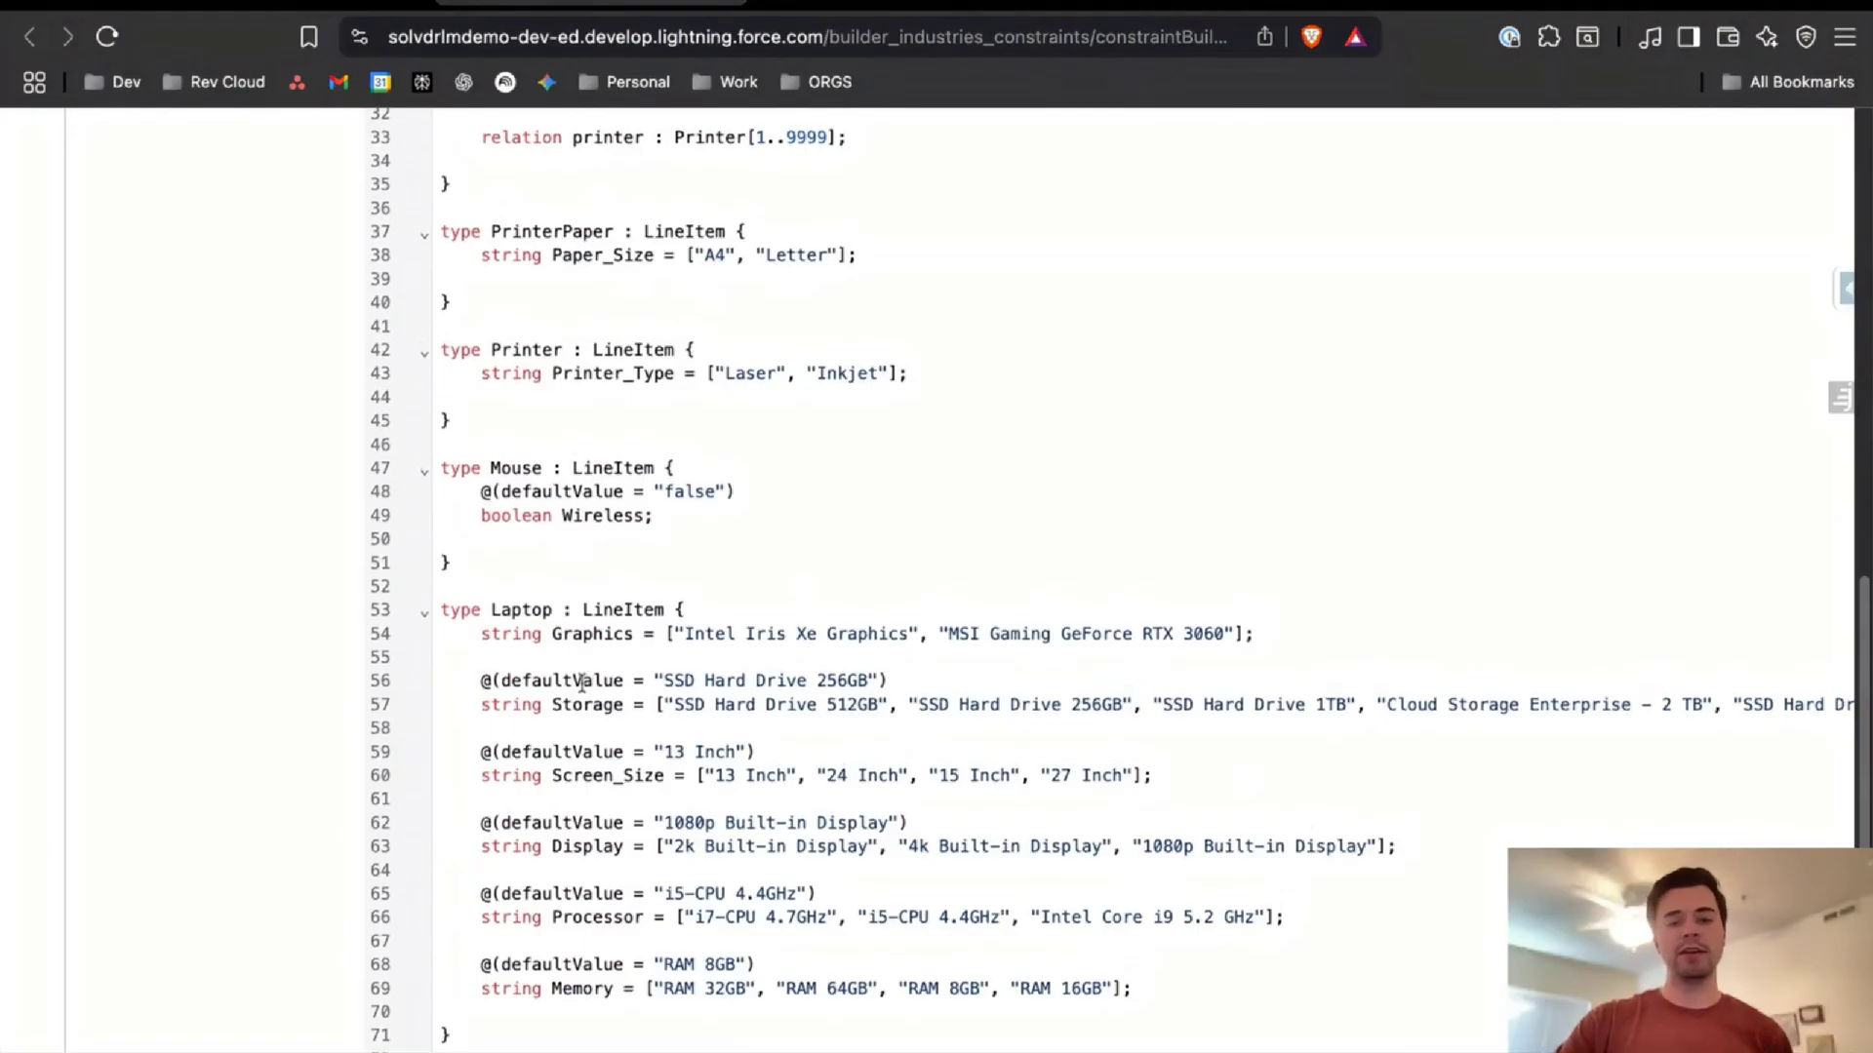
left_click_drag(484, 680, 831, 680)
scroll(561, 690, "up", 10)
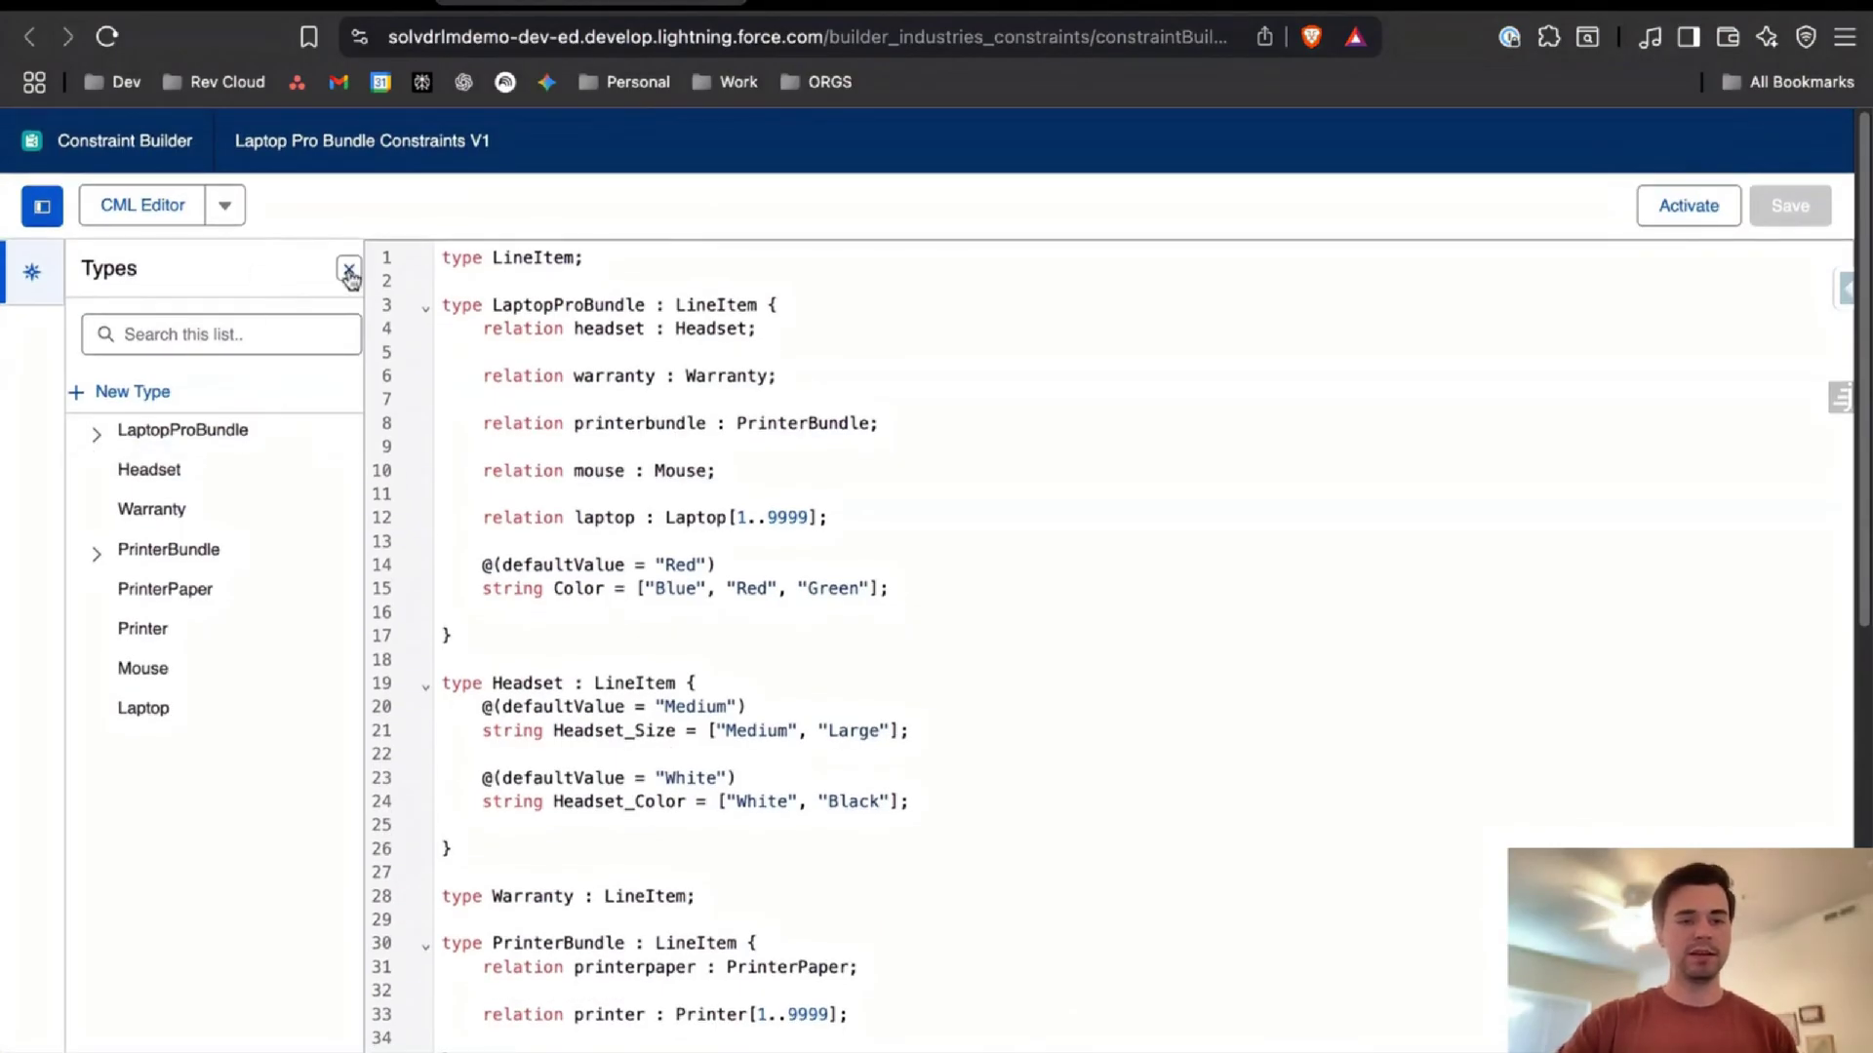
Toggle between Visual Builder and CML Editor, ending in Visual Builder with Laptop shown
left_click(226, 206)
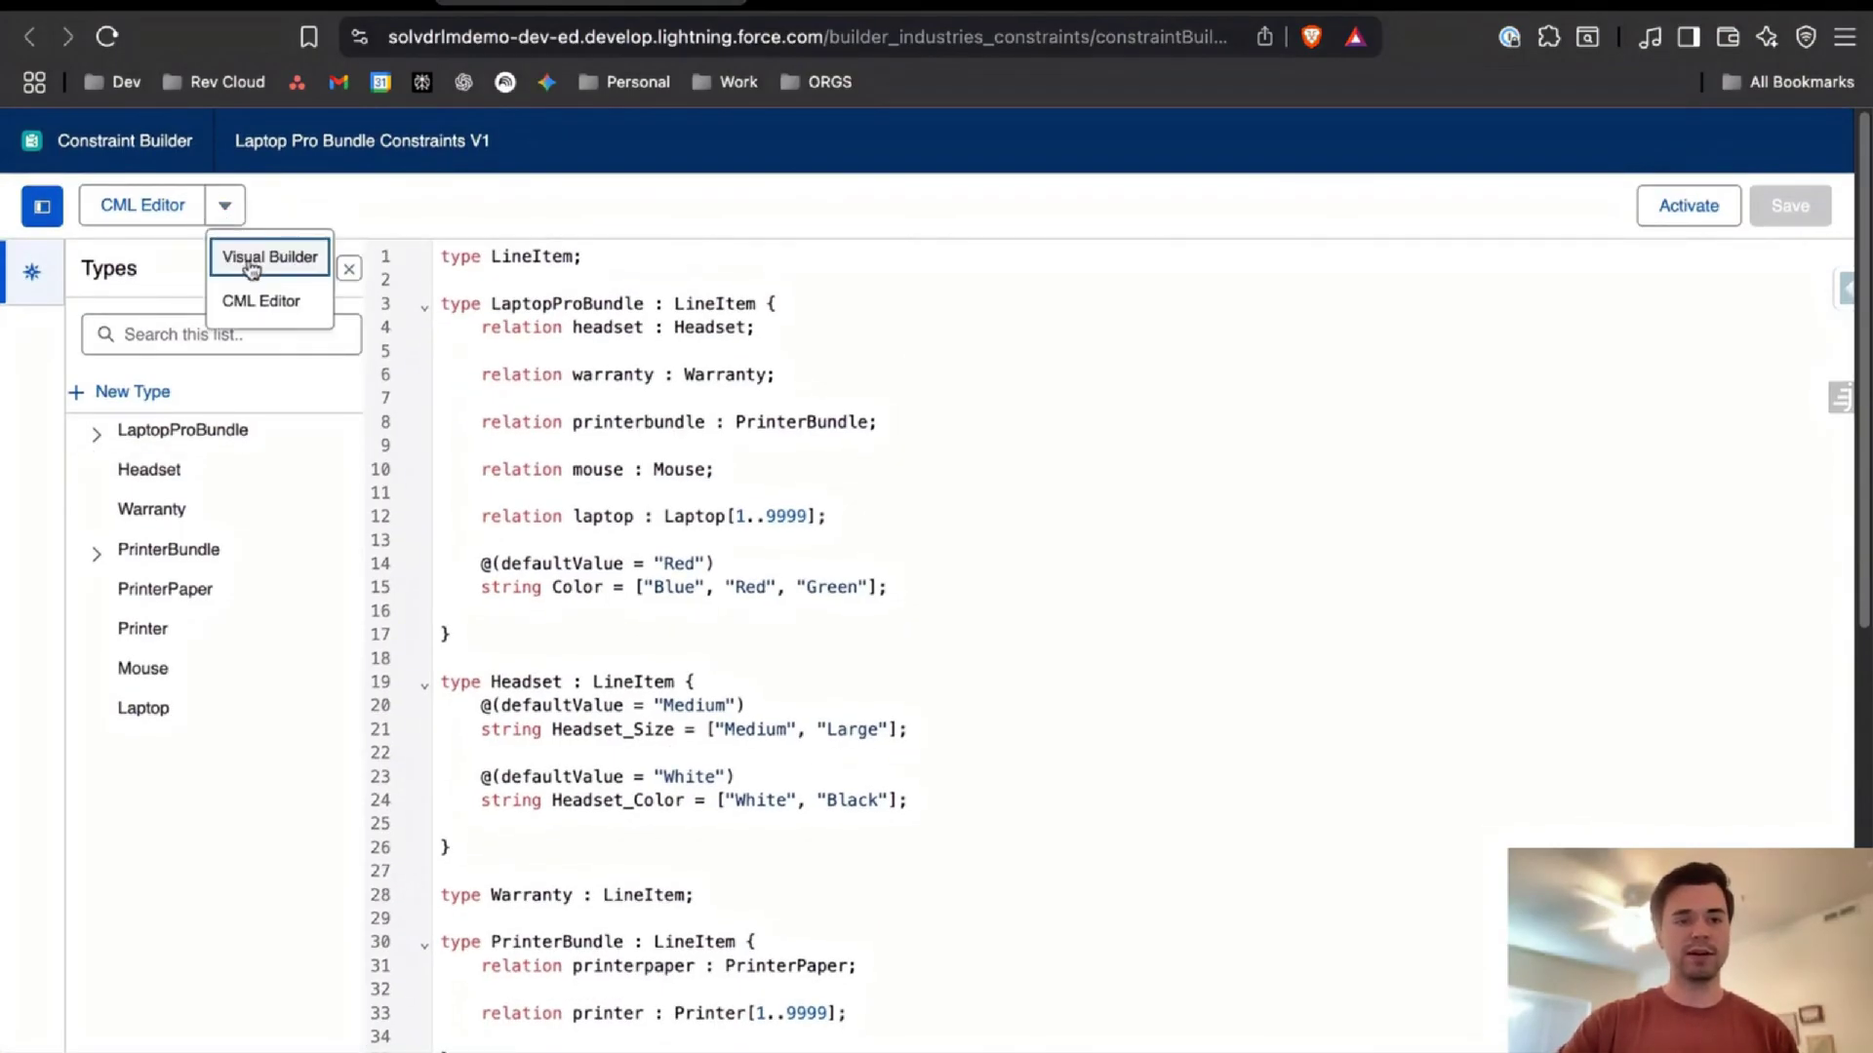
left_click(249, 262)
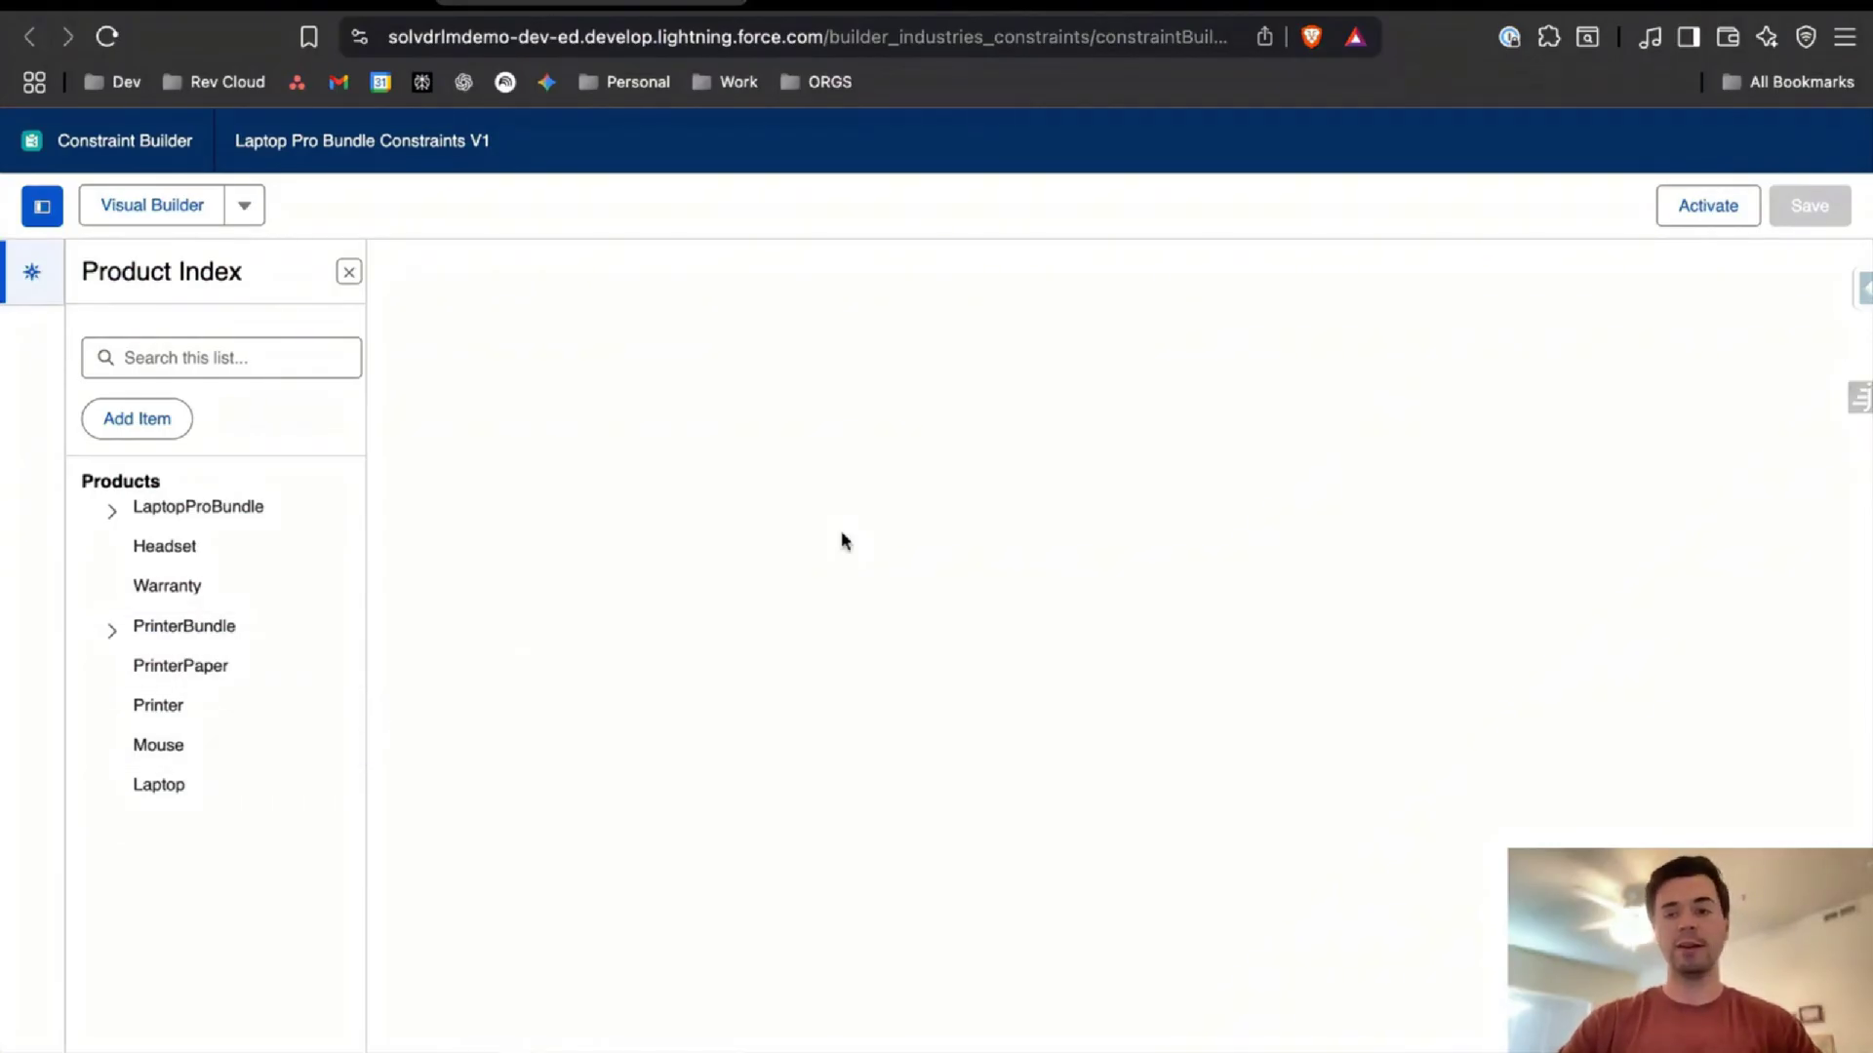
left_click(252, 215)
left_click(282, 301)
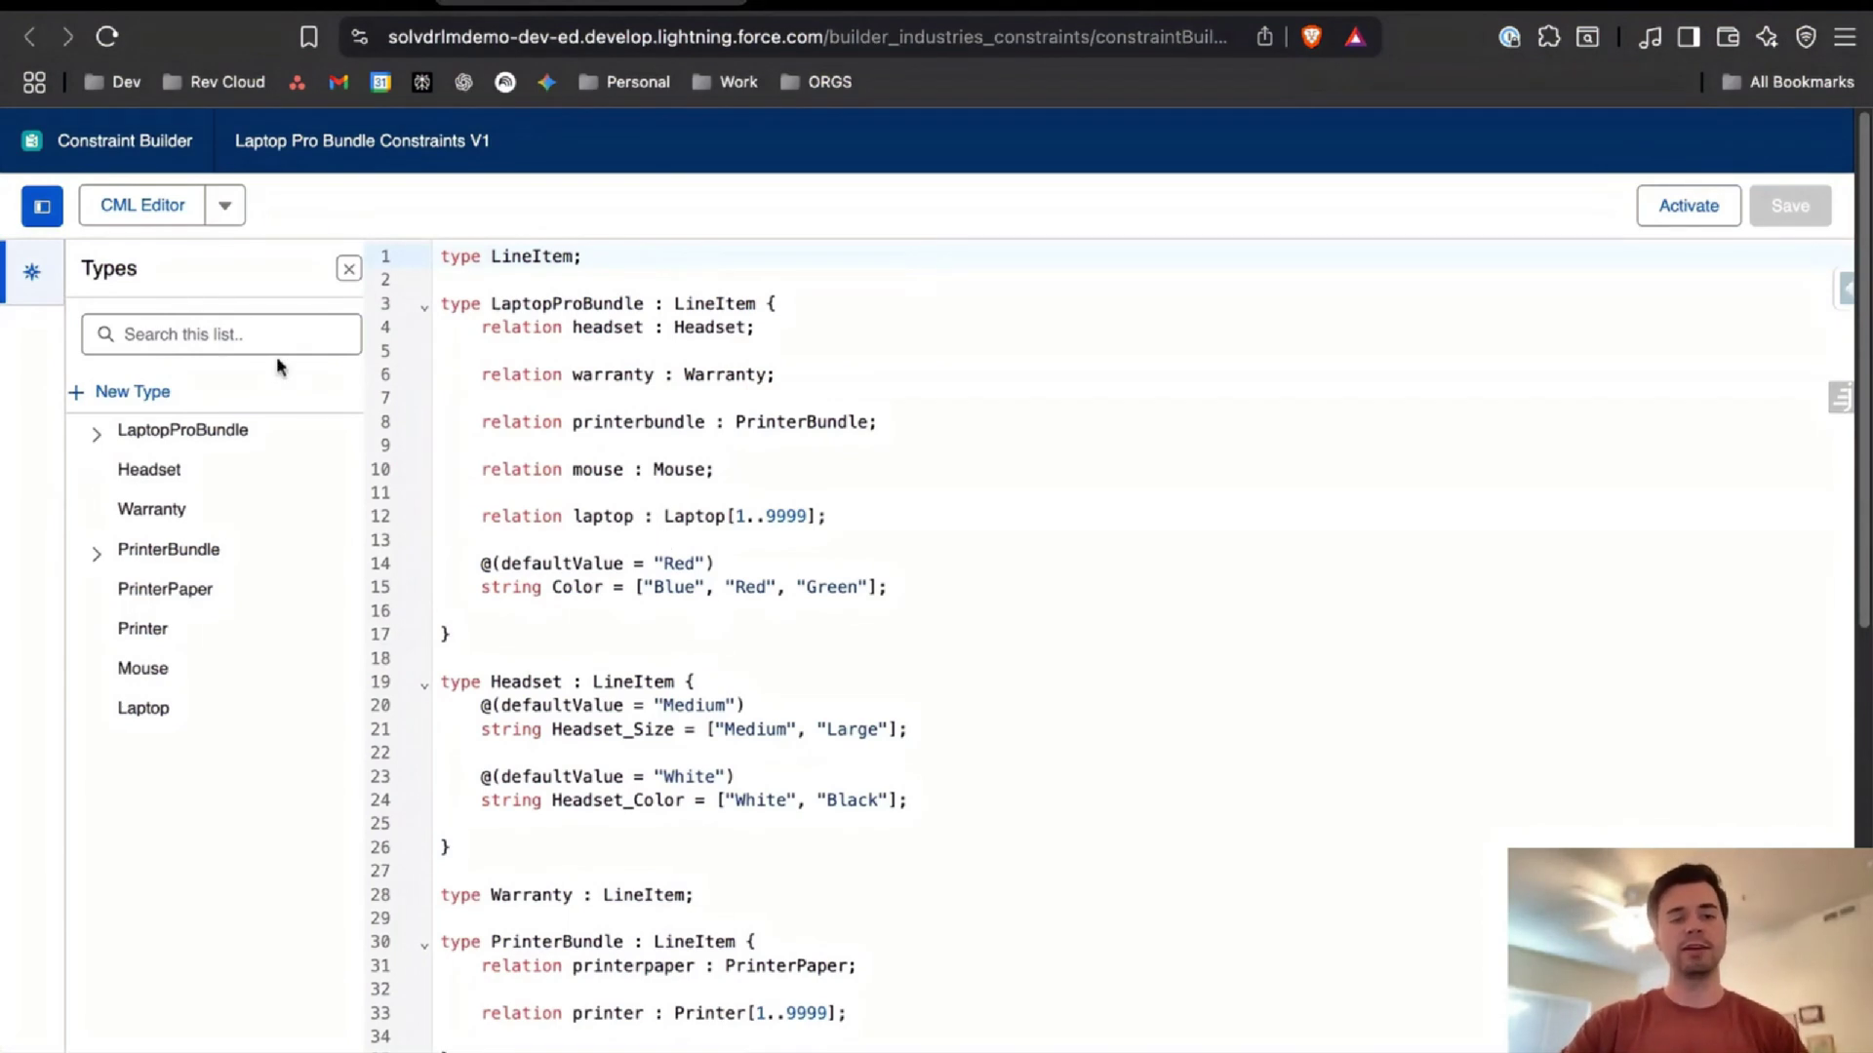
left_click(228, 202)
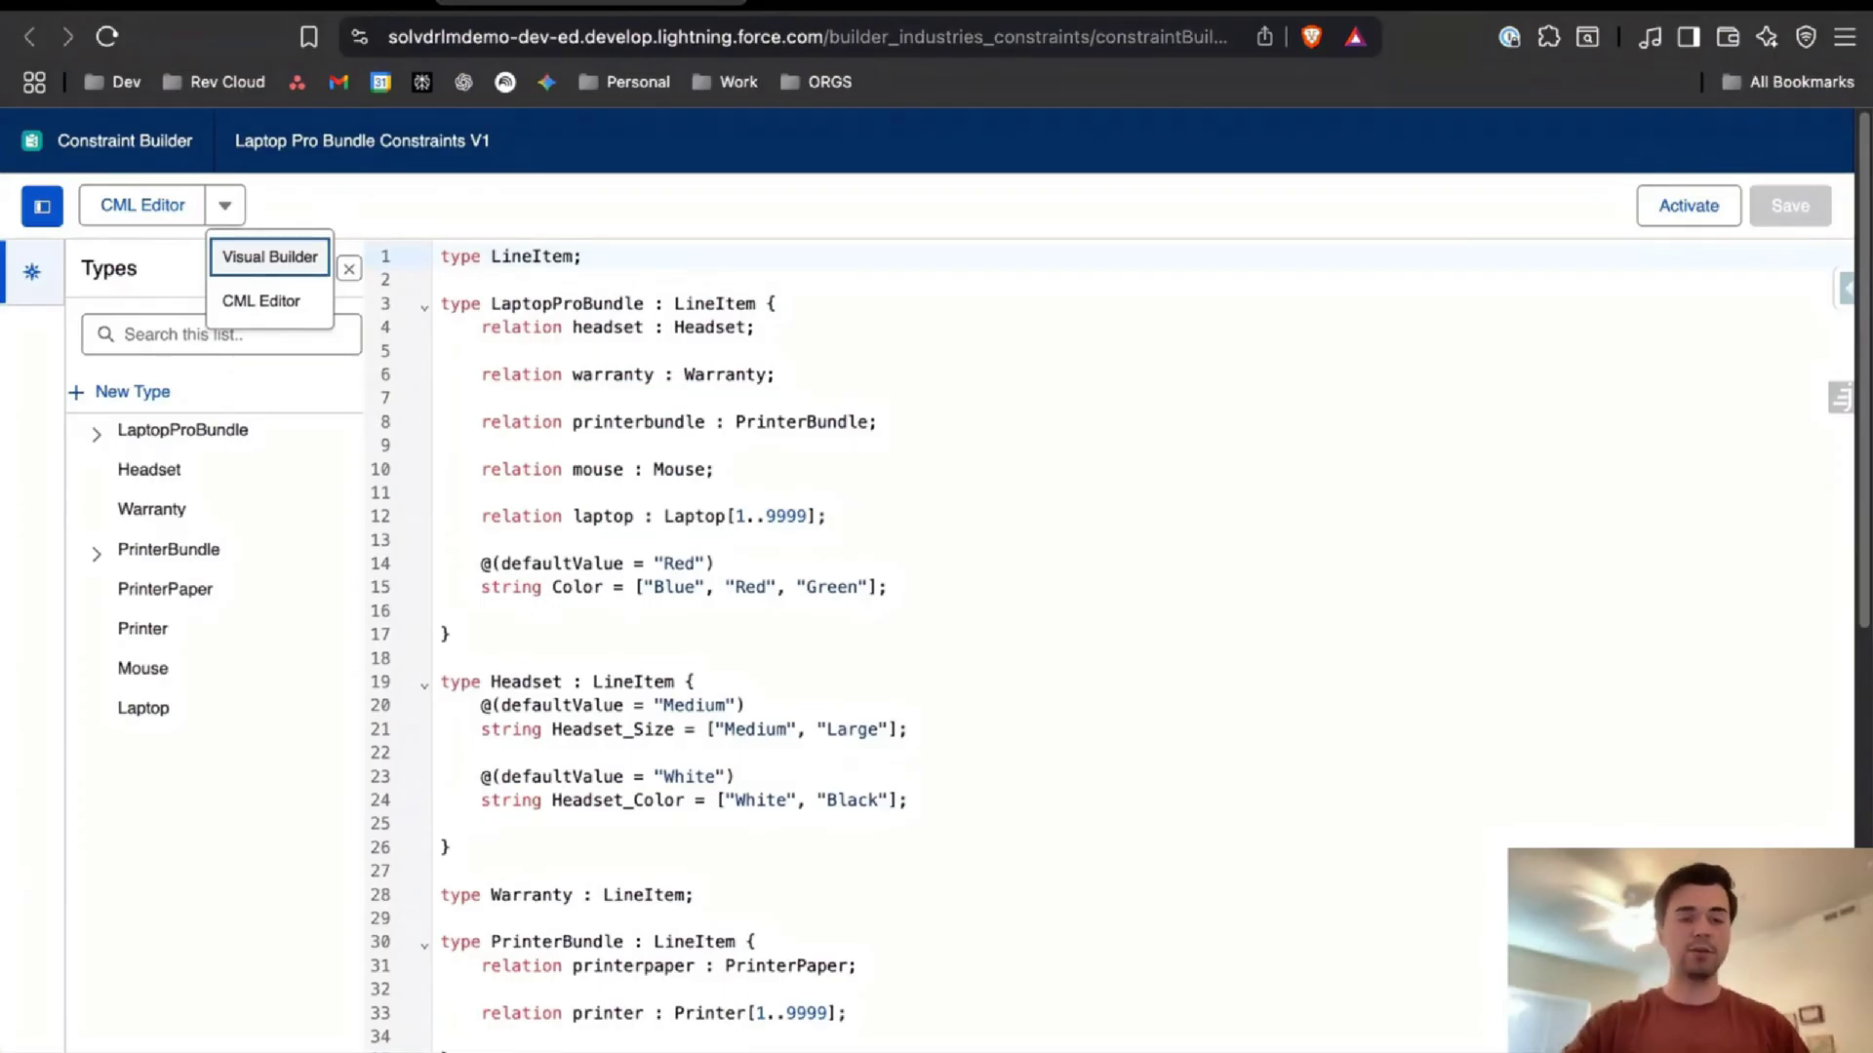
left_click(257, 258)
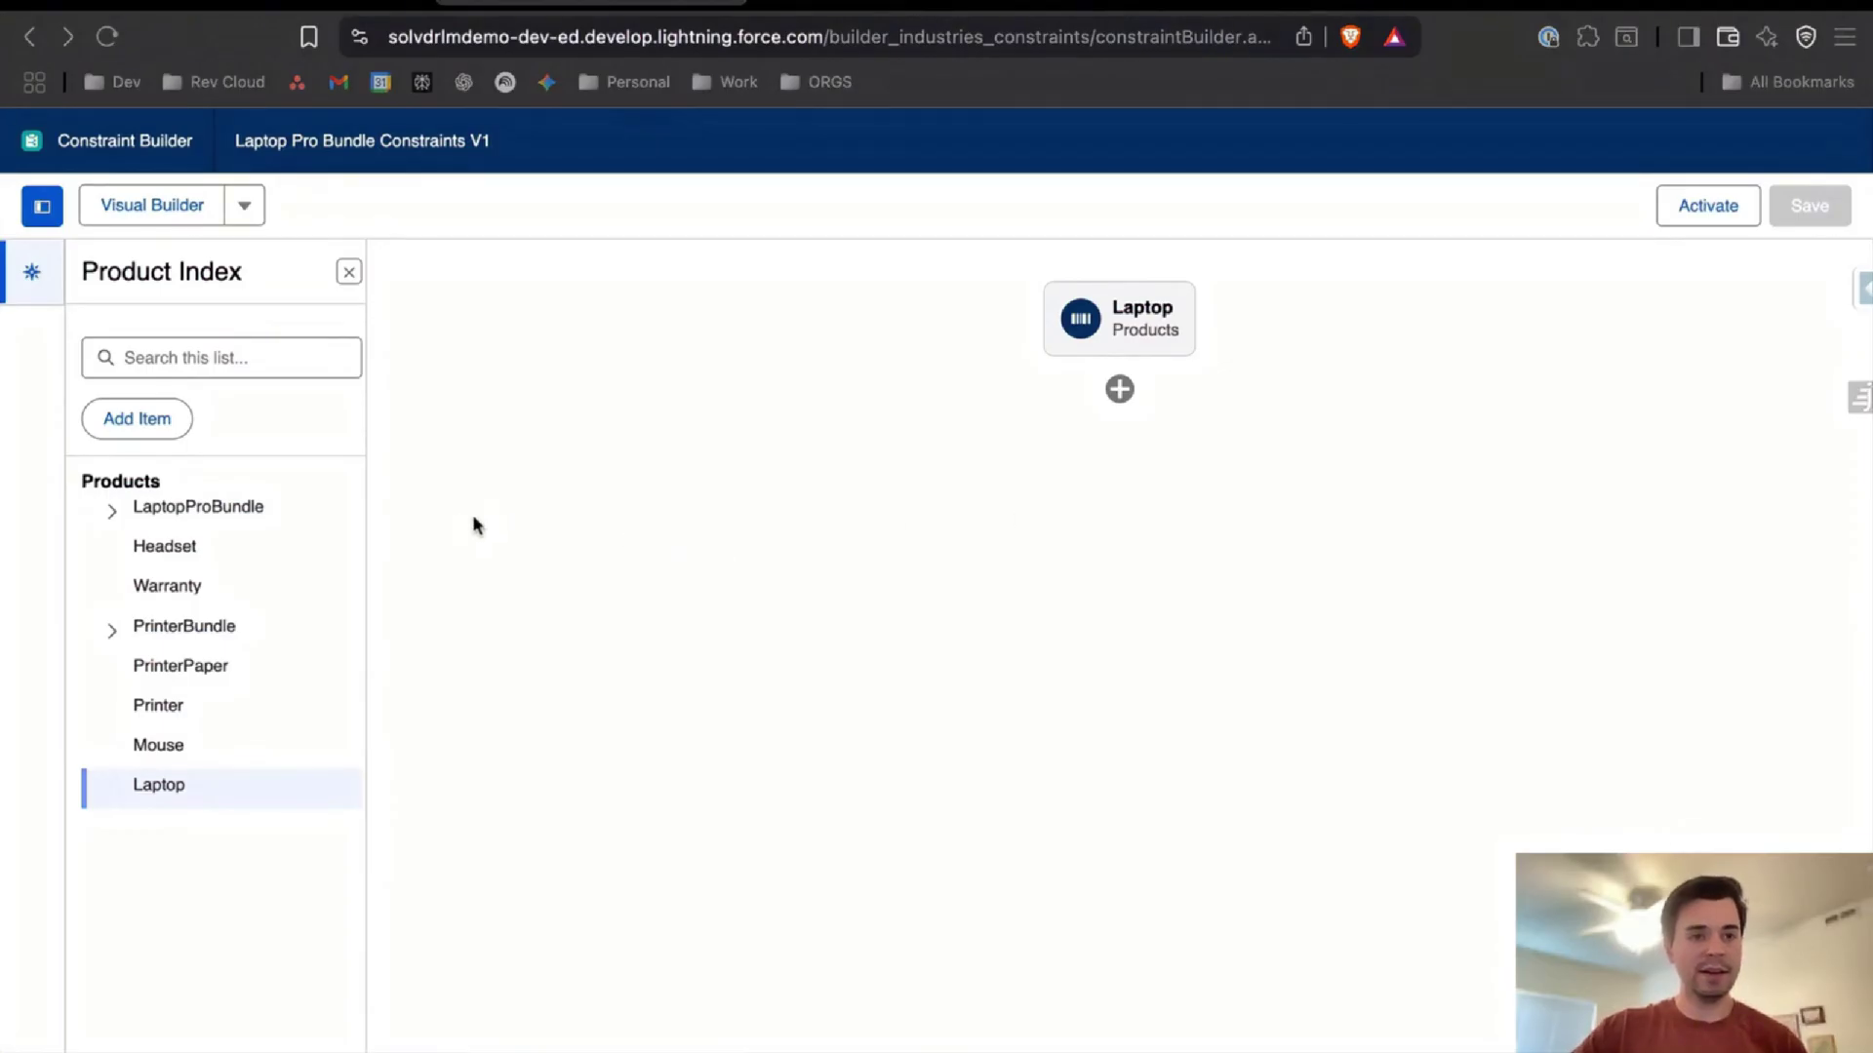
Configure the quote's Laptop line with 27 Inch screen and 4k Built-in Display, then cancel without saving
left_click(226, 6)
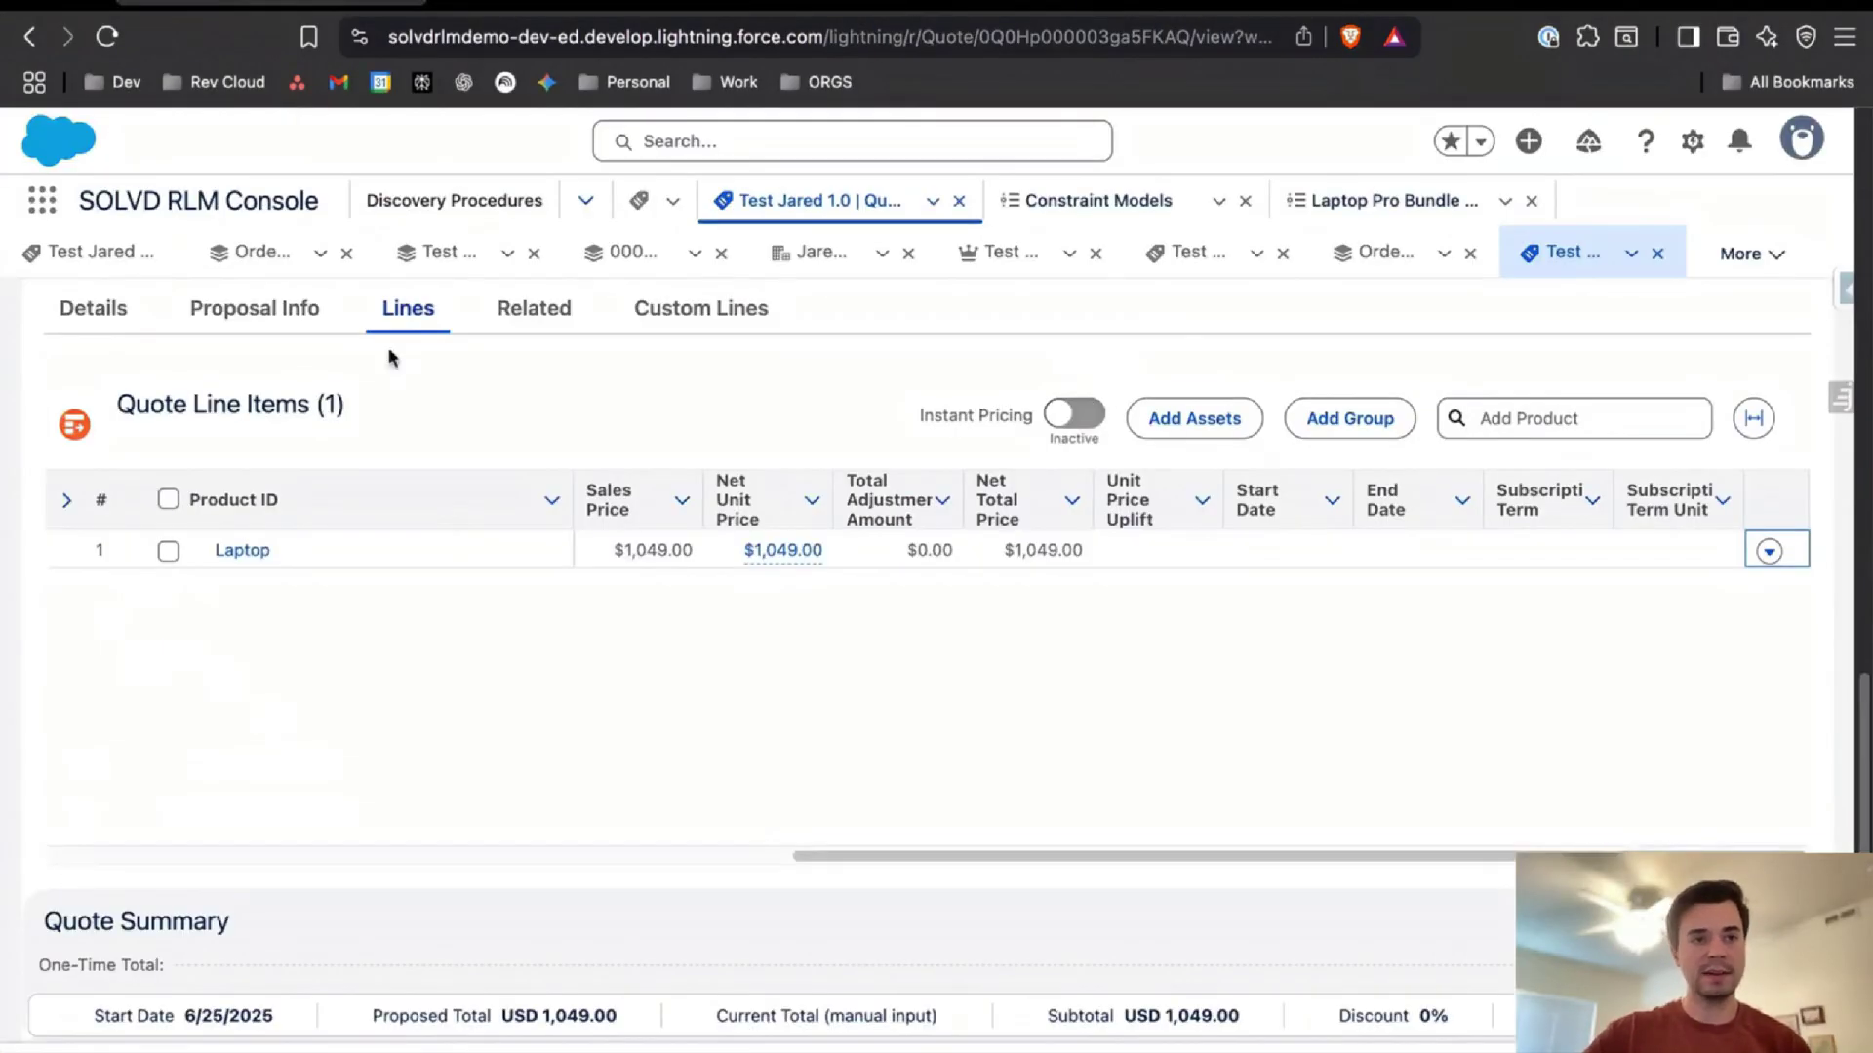
left_click(1771, 551)
left_click(1745, 634)
left_click(854, 682)
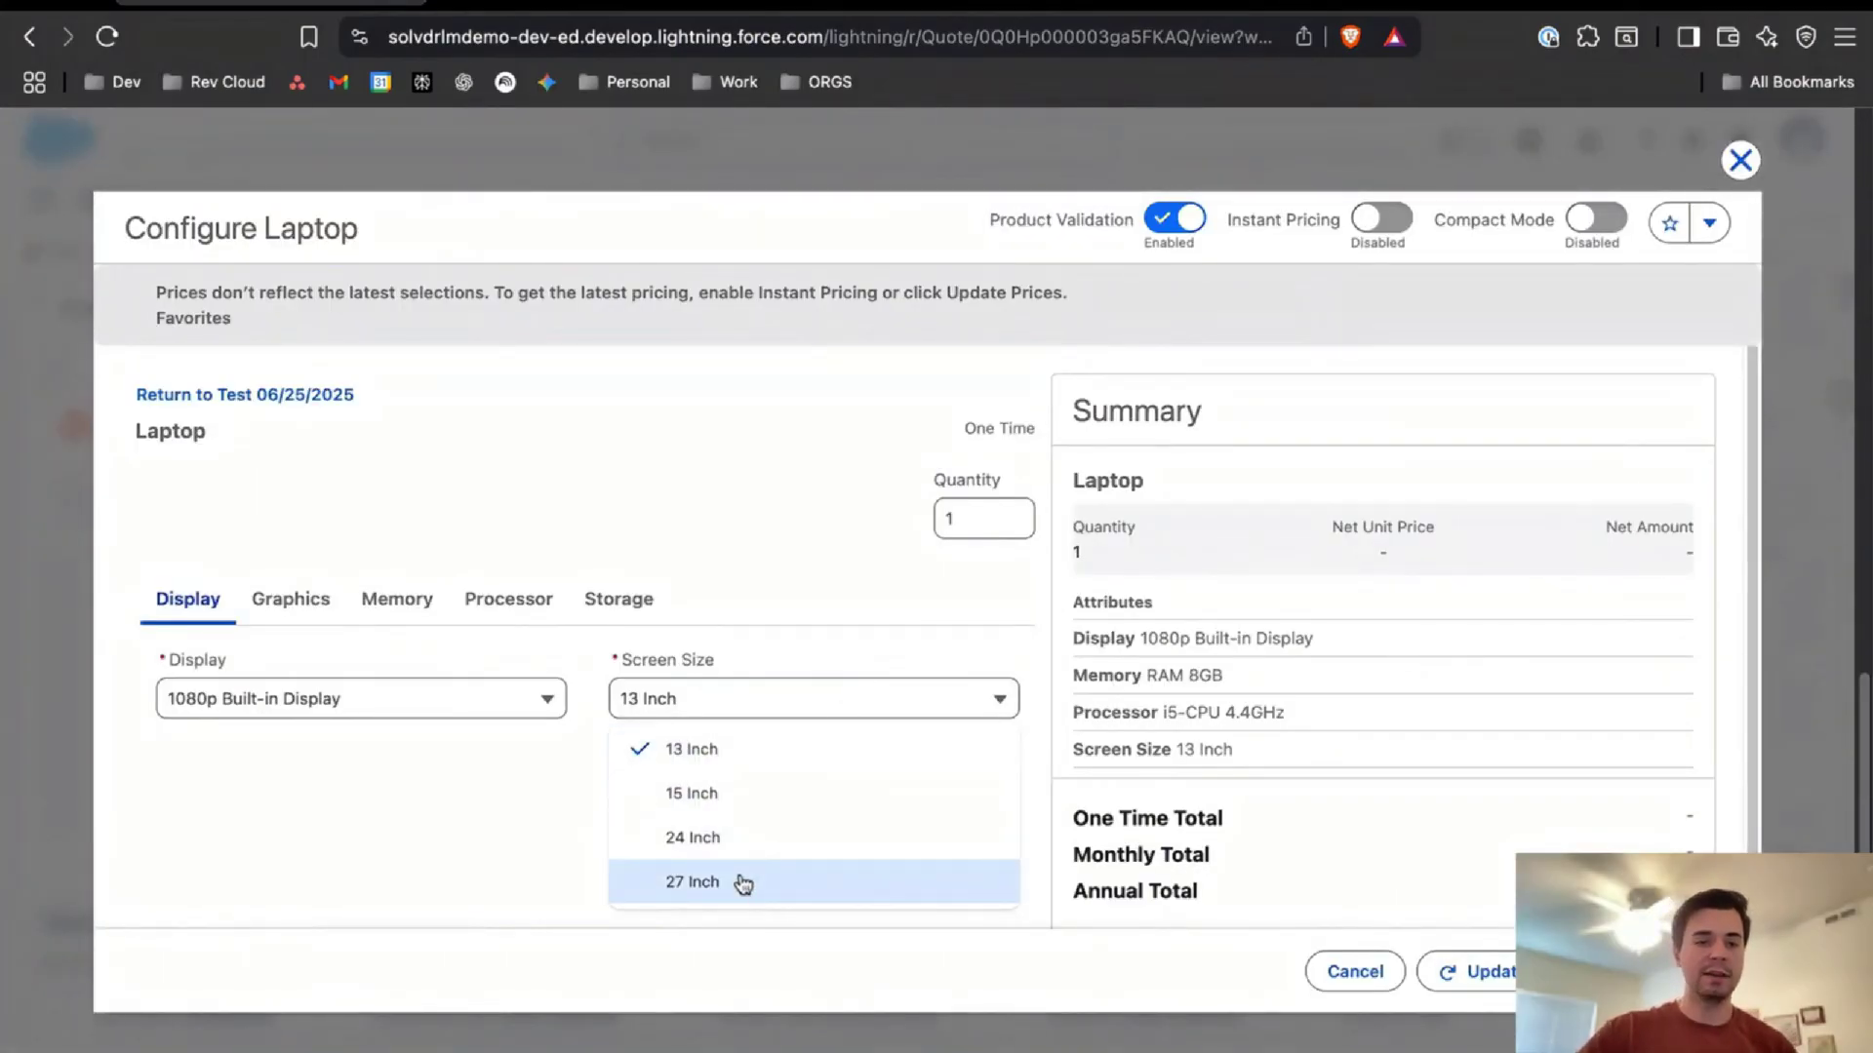
left_click(443, 719)
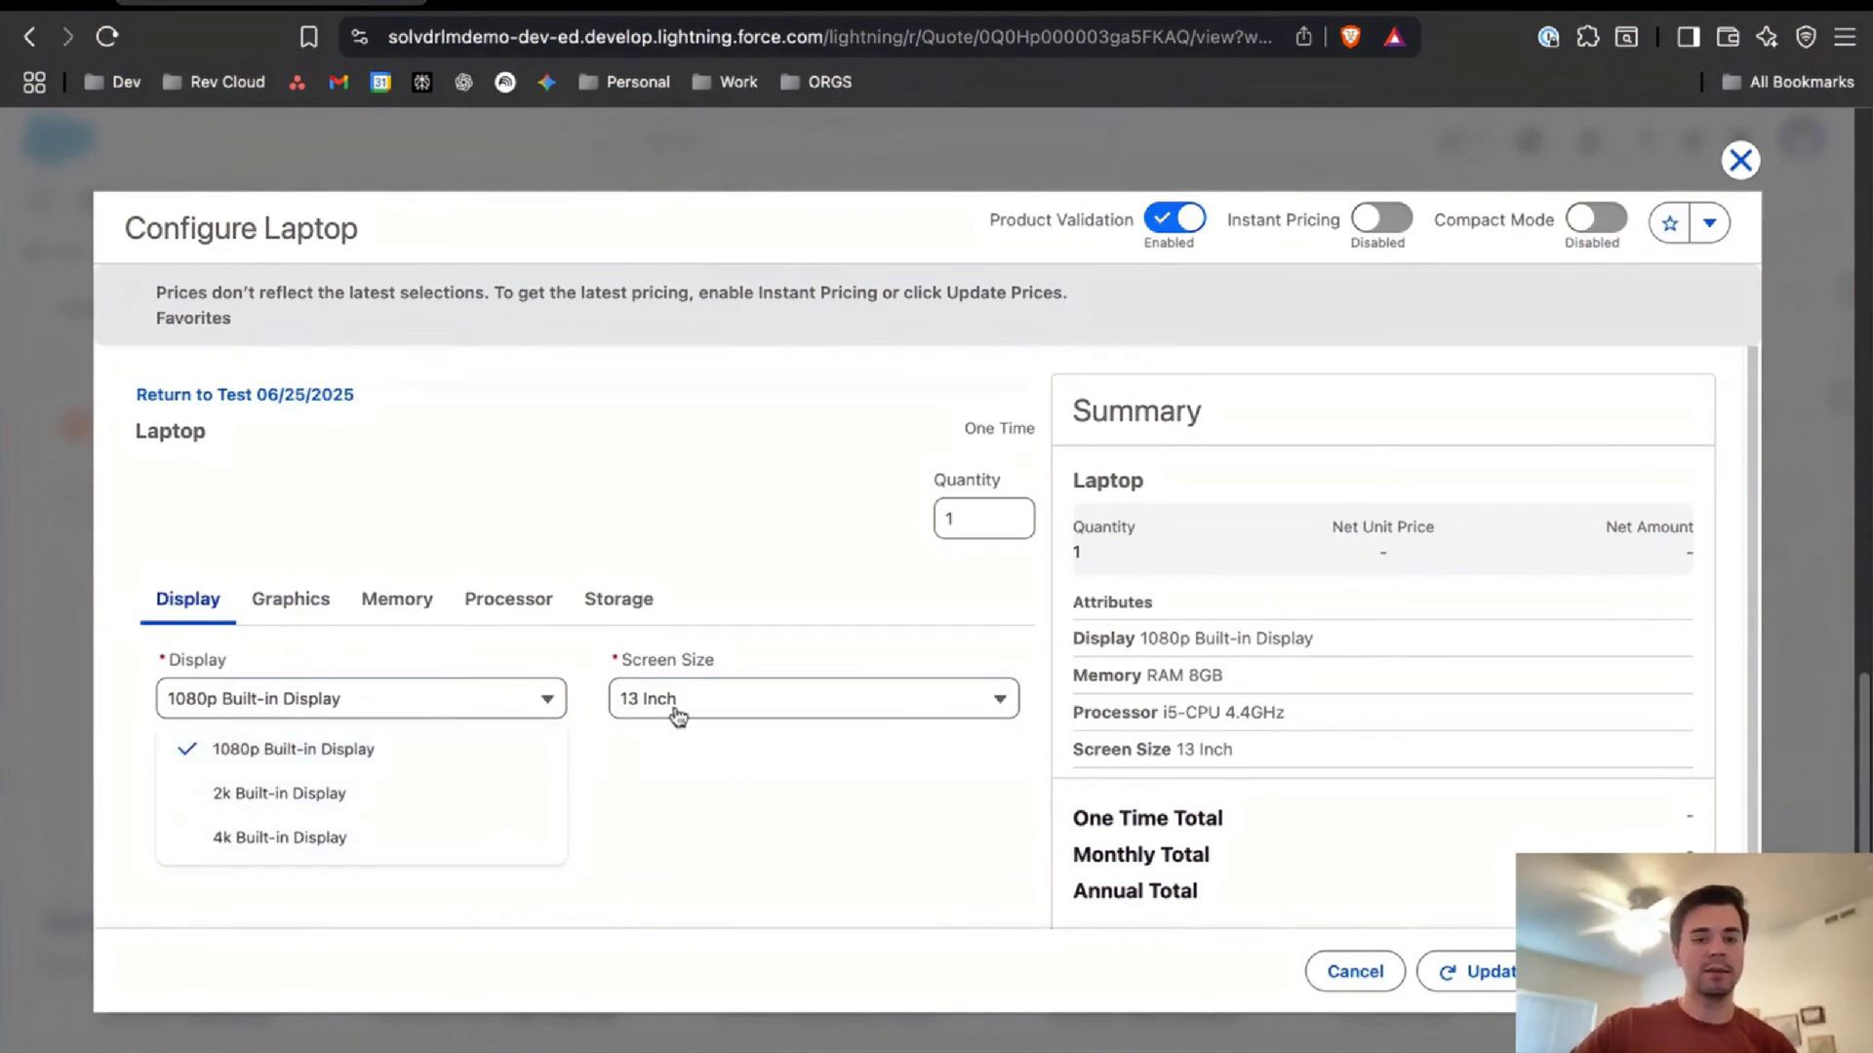
left_click(815, 699)
left_click(681, 876)
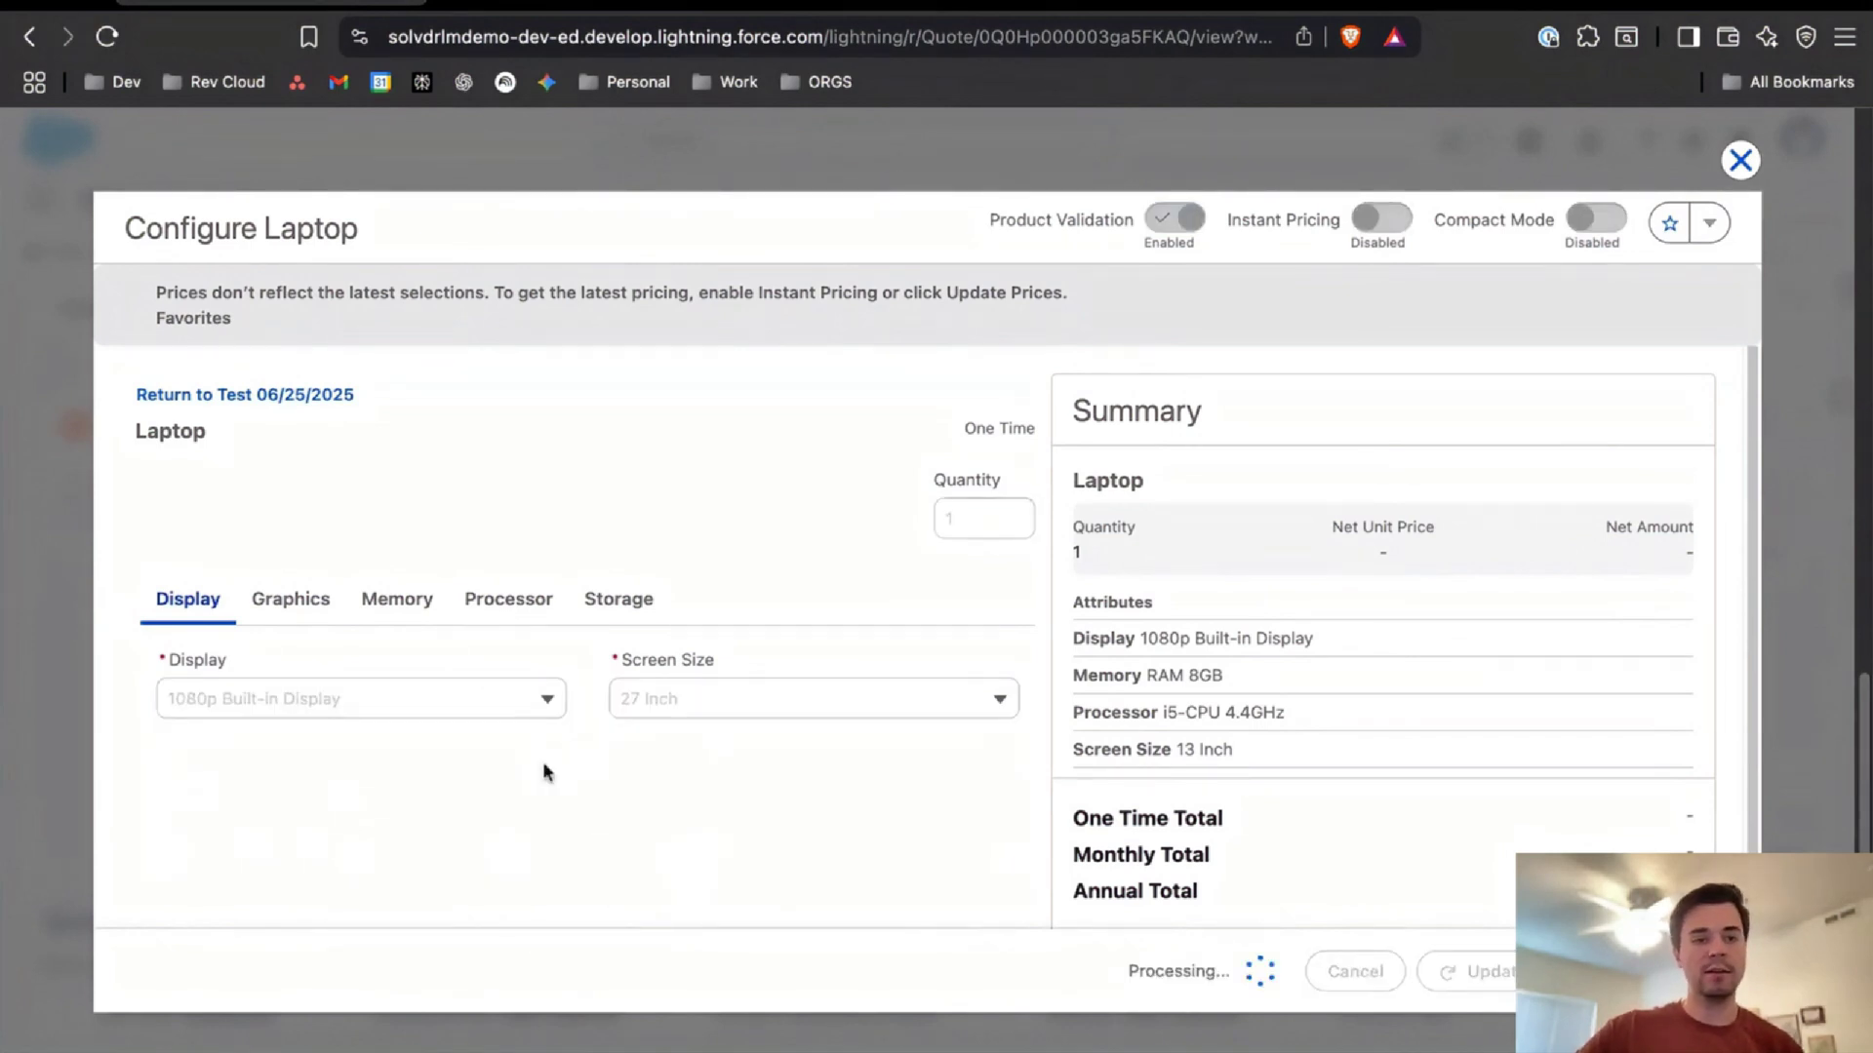
left_click(485, 710)
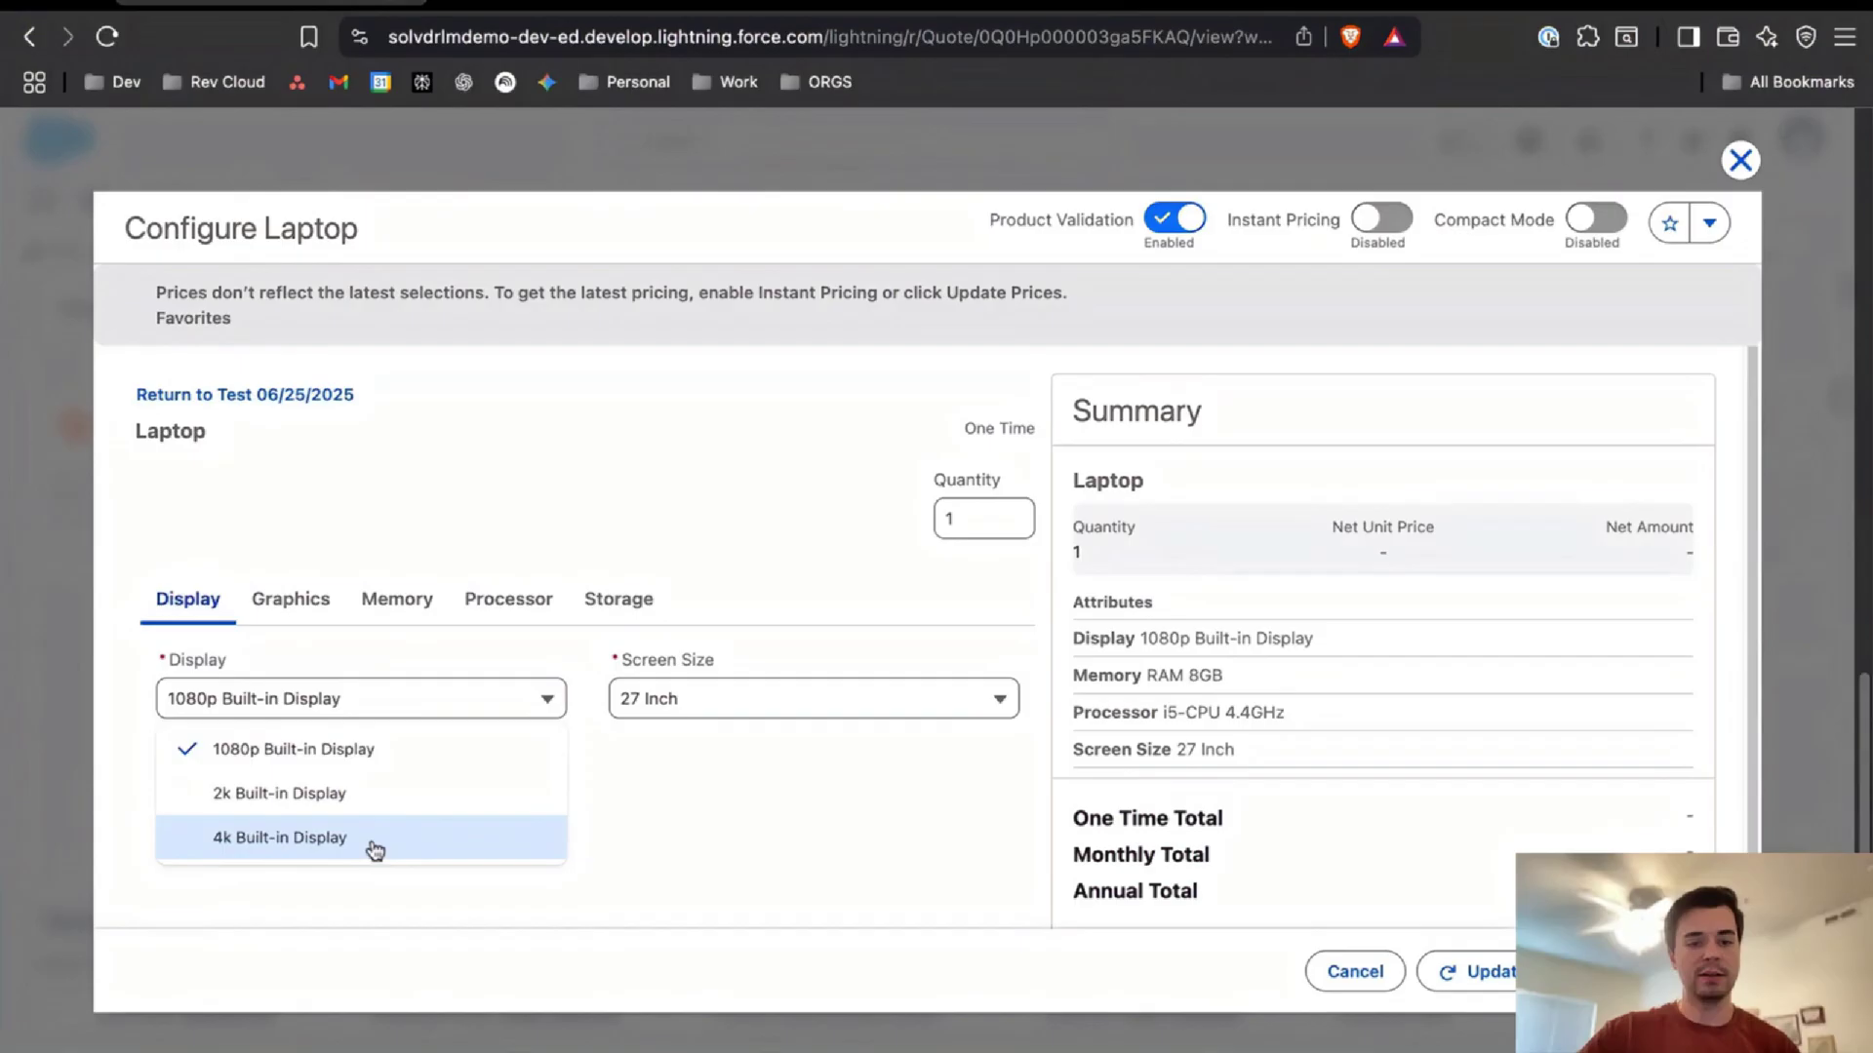
left_click(375, 848)
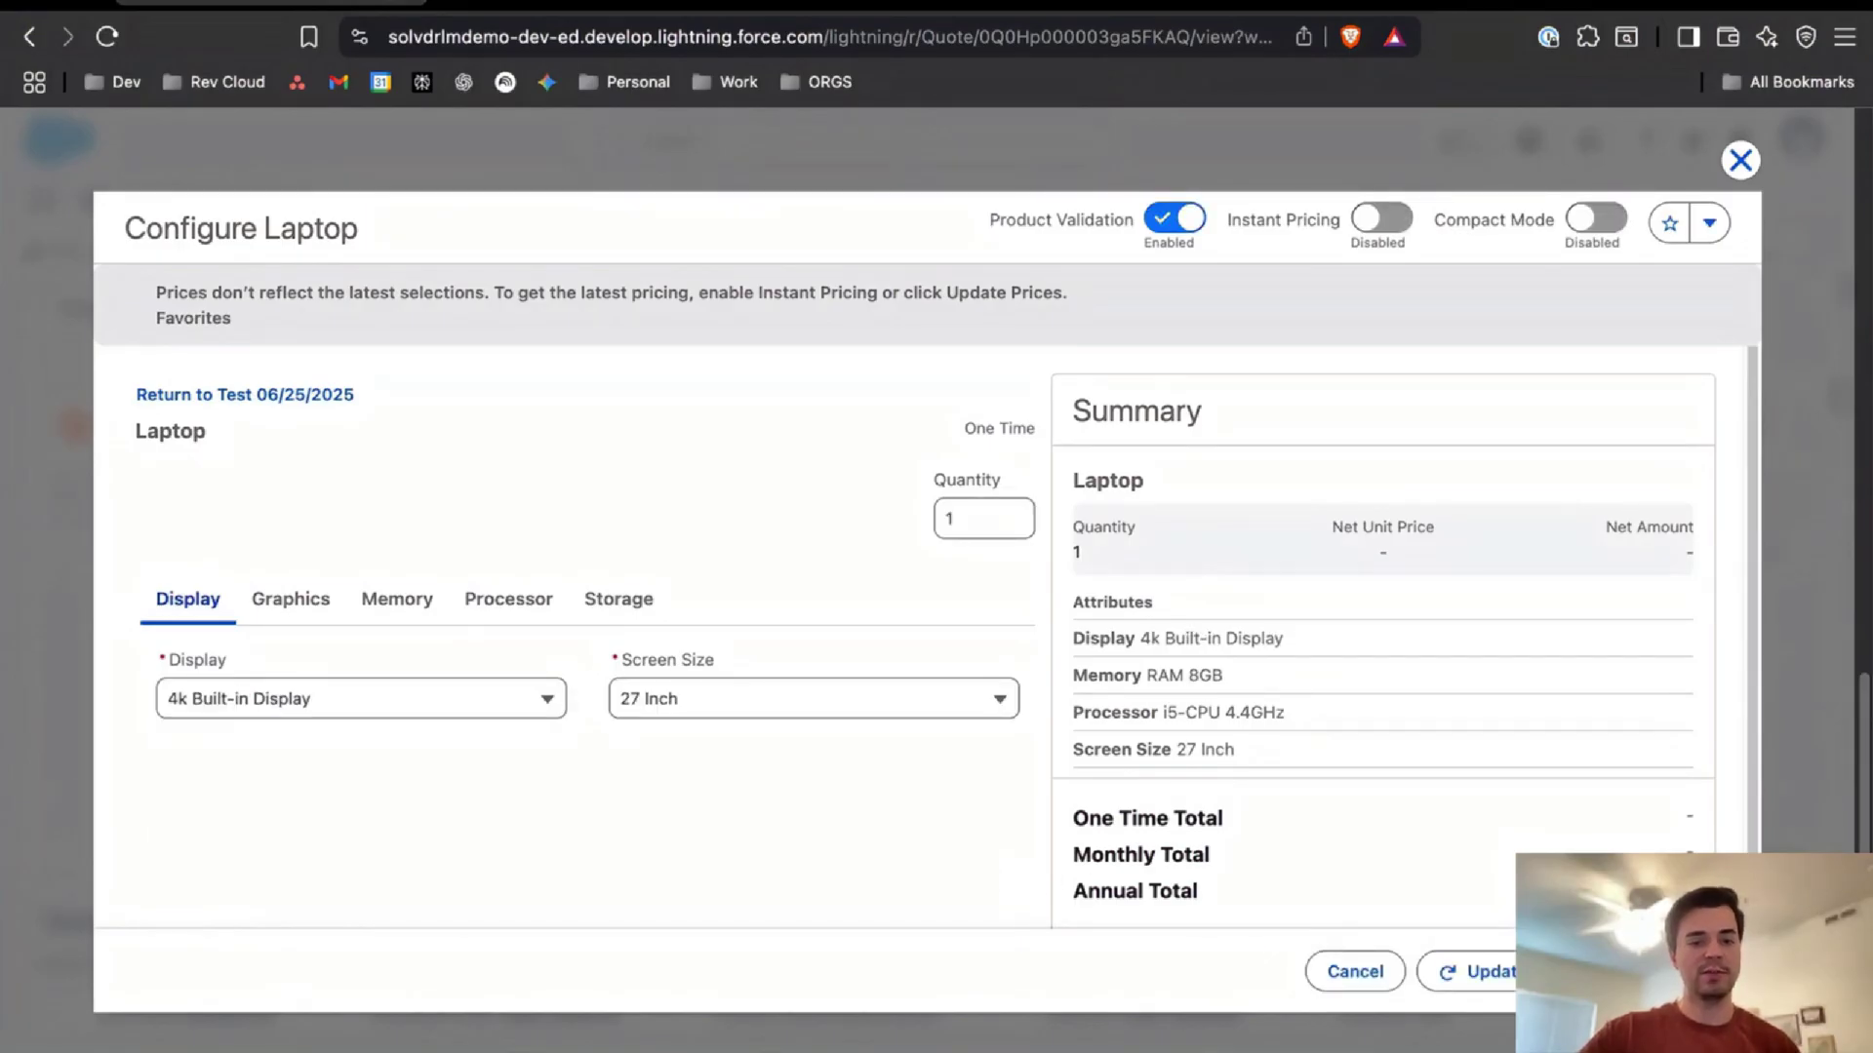
left_click(1368, 973)
left_click(1287, 655)
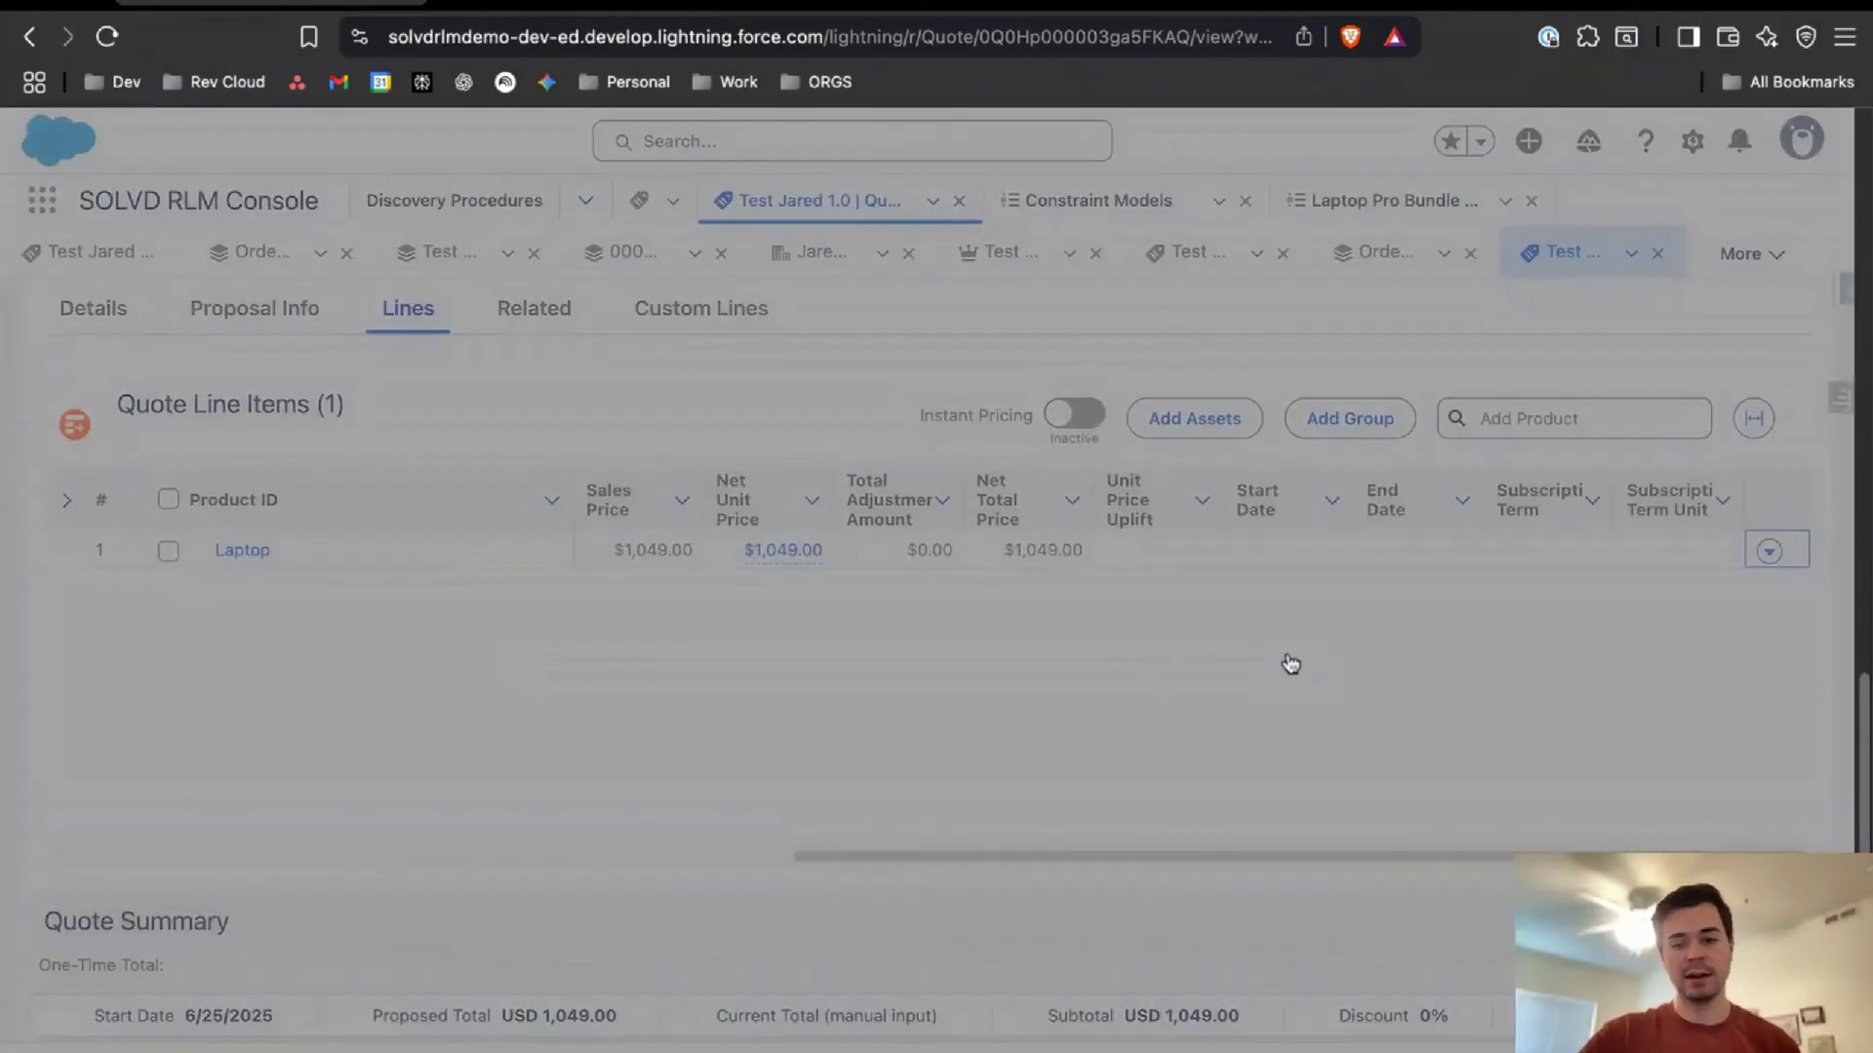
Back in Constraint Builder, add a Conditional Logic Constraint under the Laptop node
left_click(605, 5)
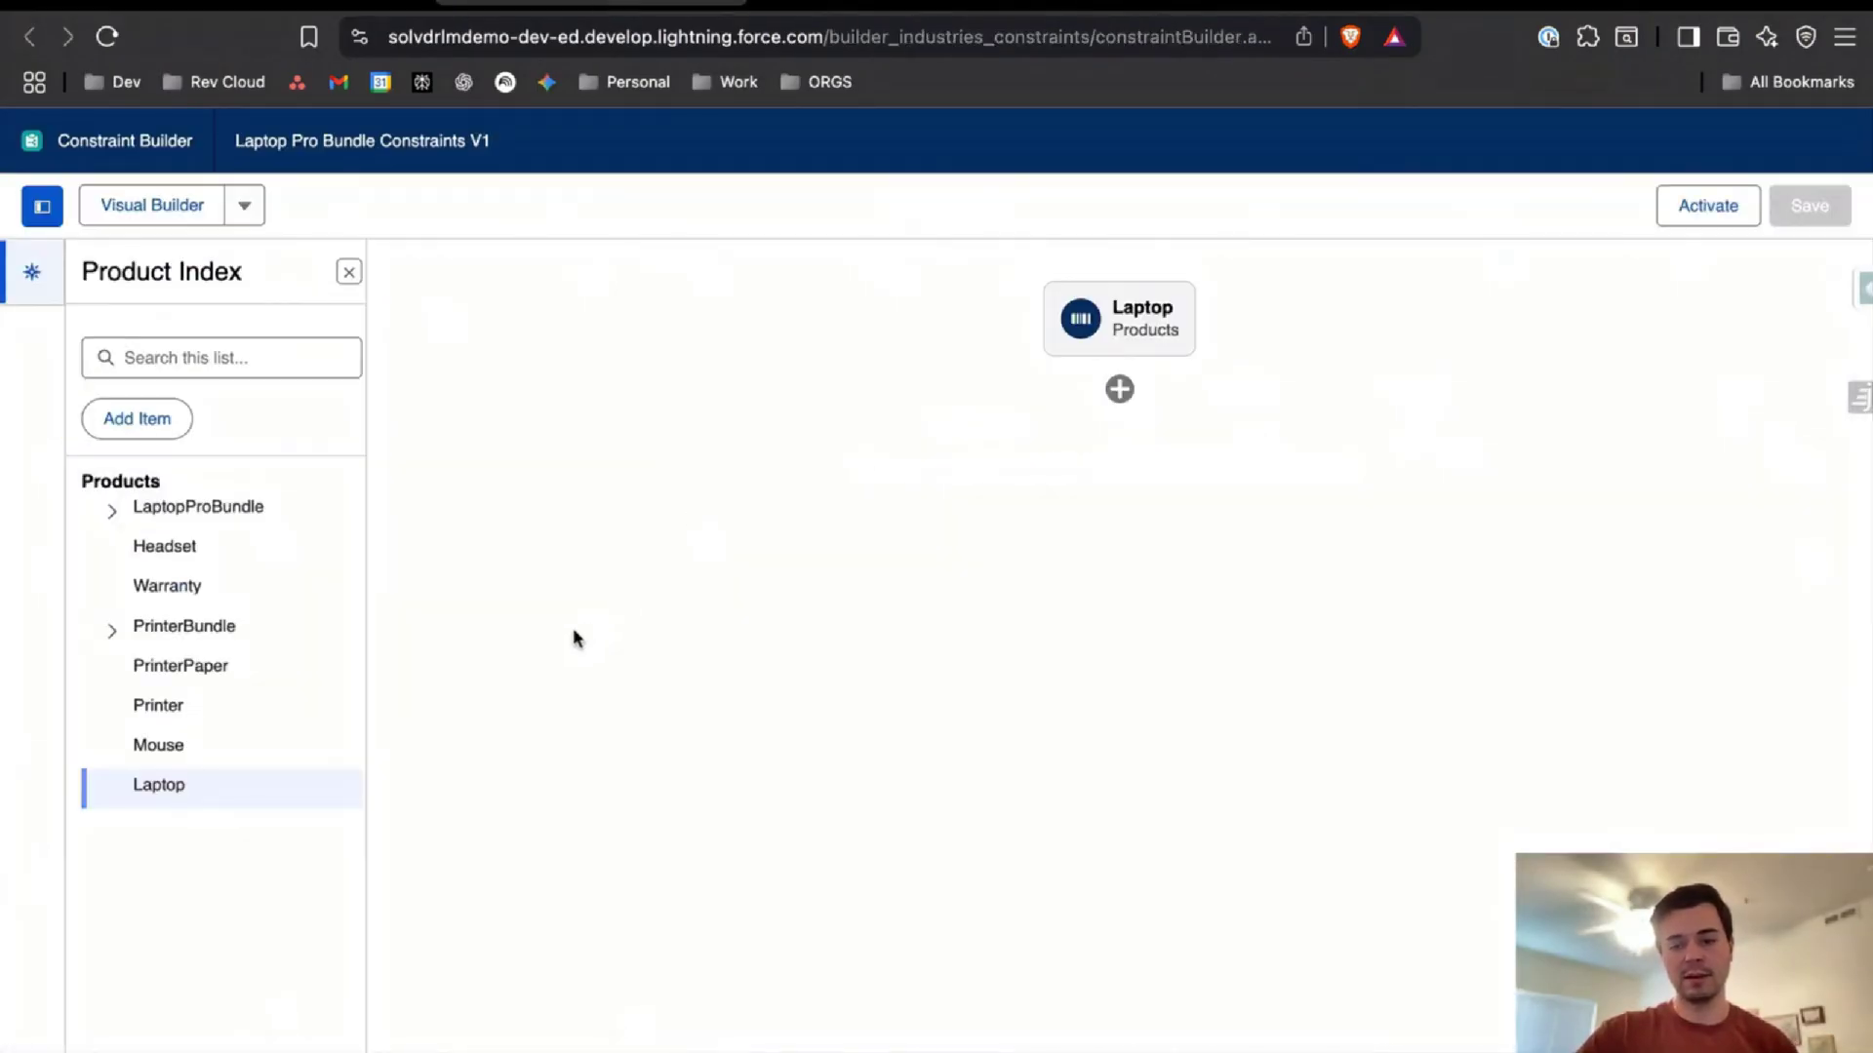
left_click(244, 208)
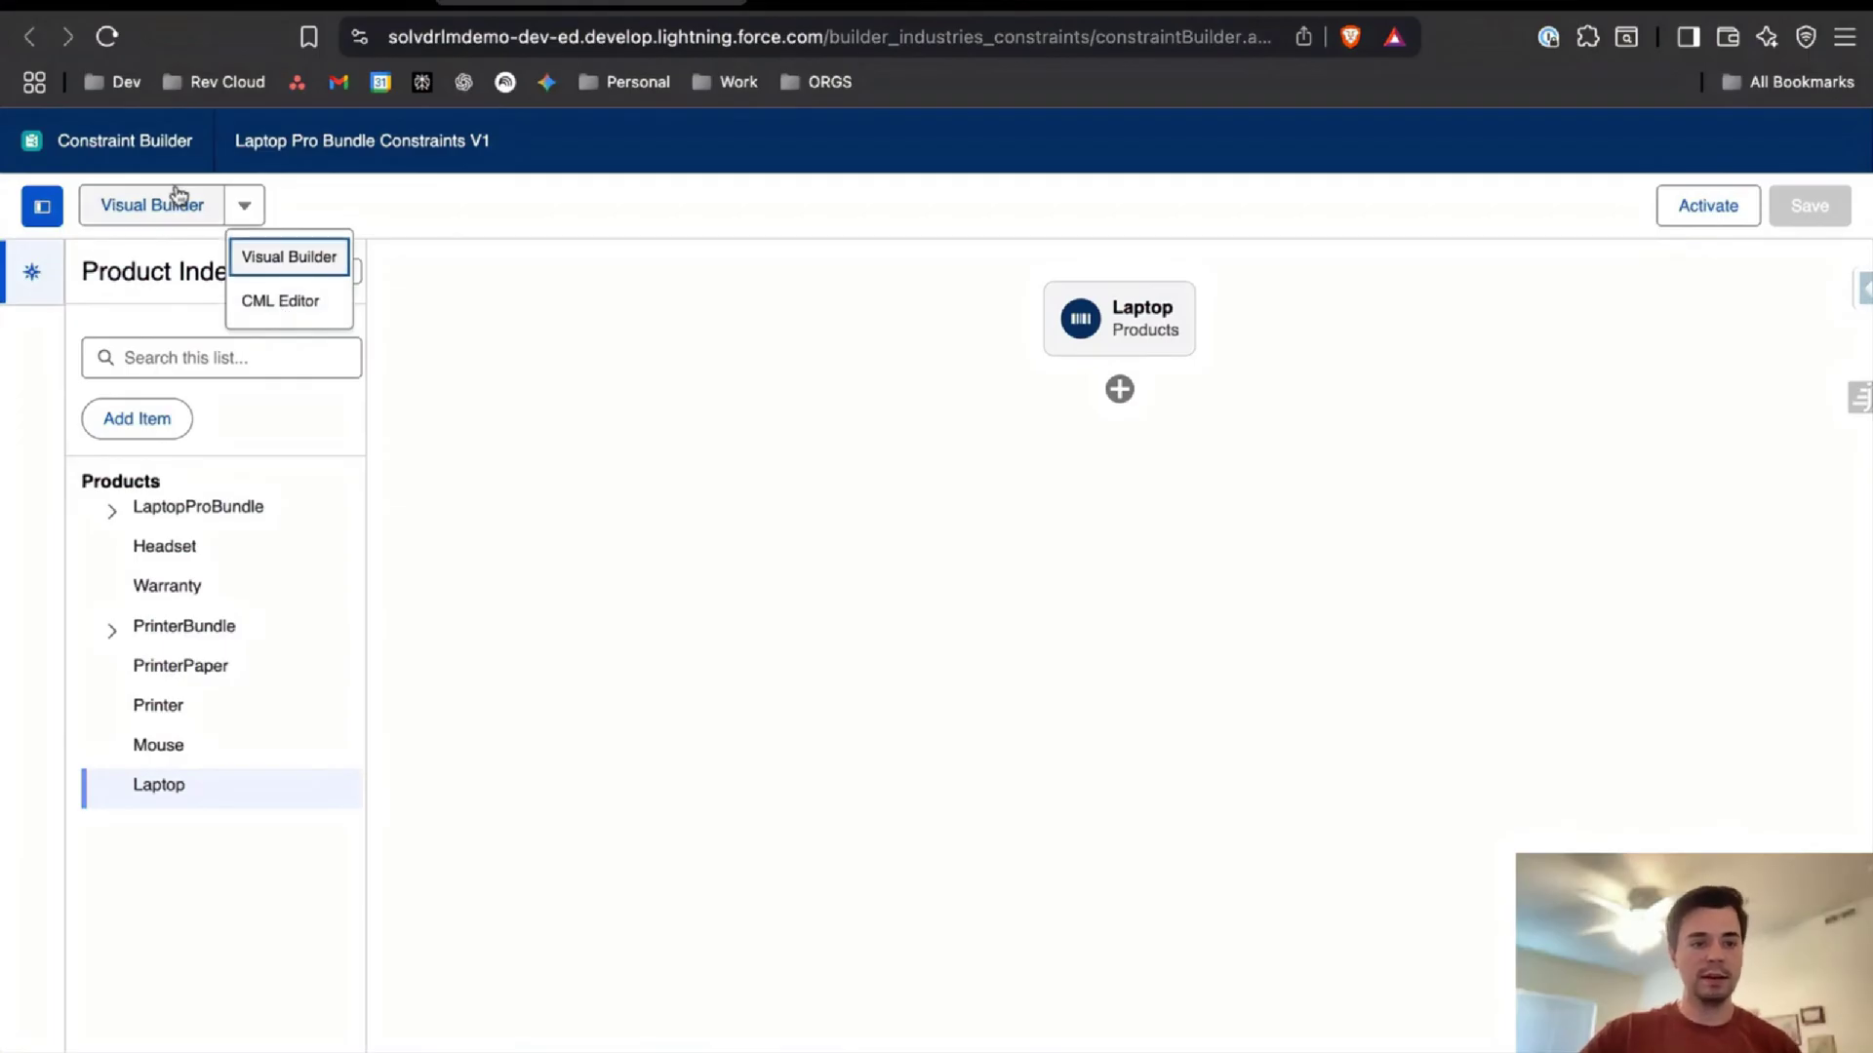
left_click(371, 225)
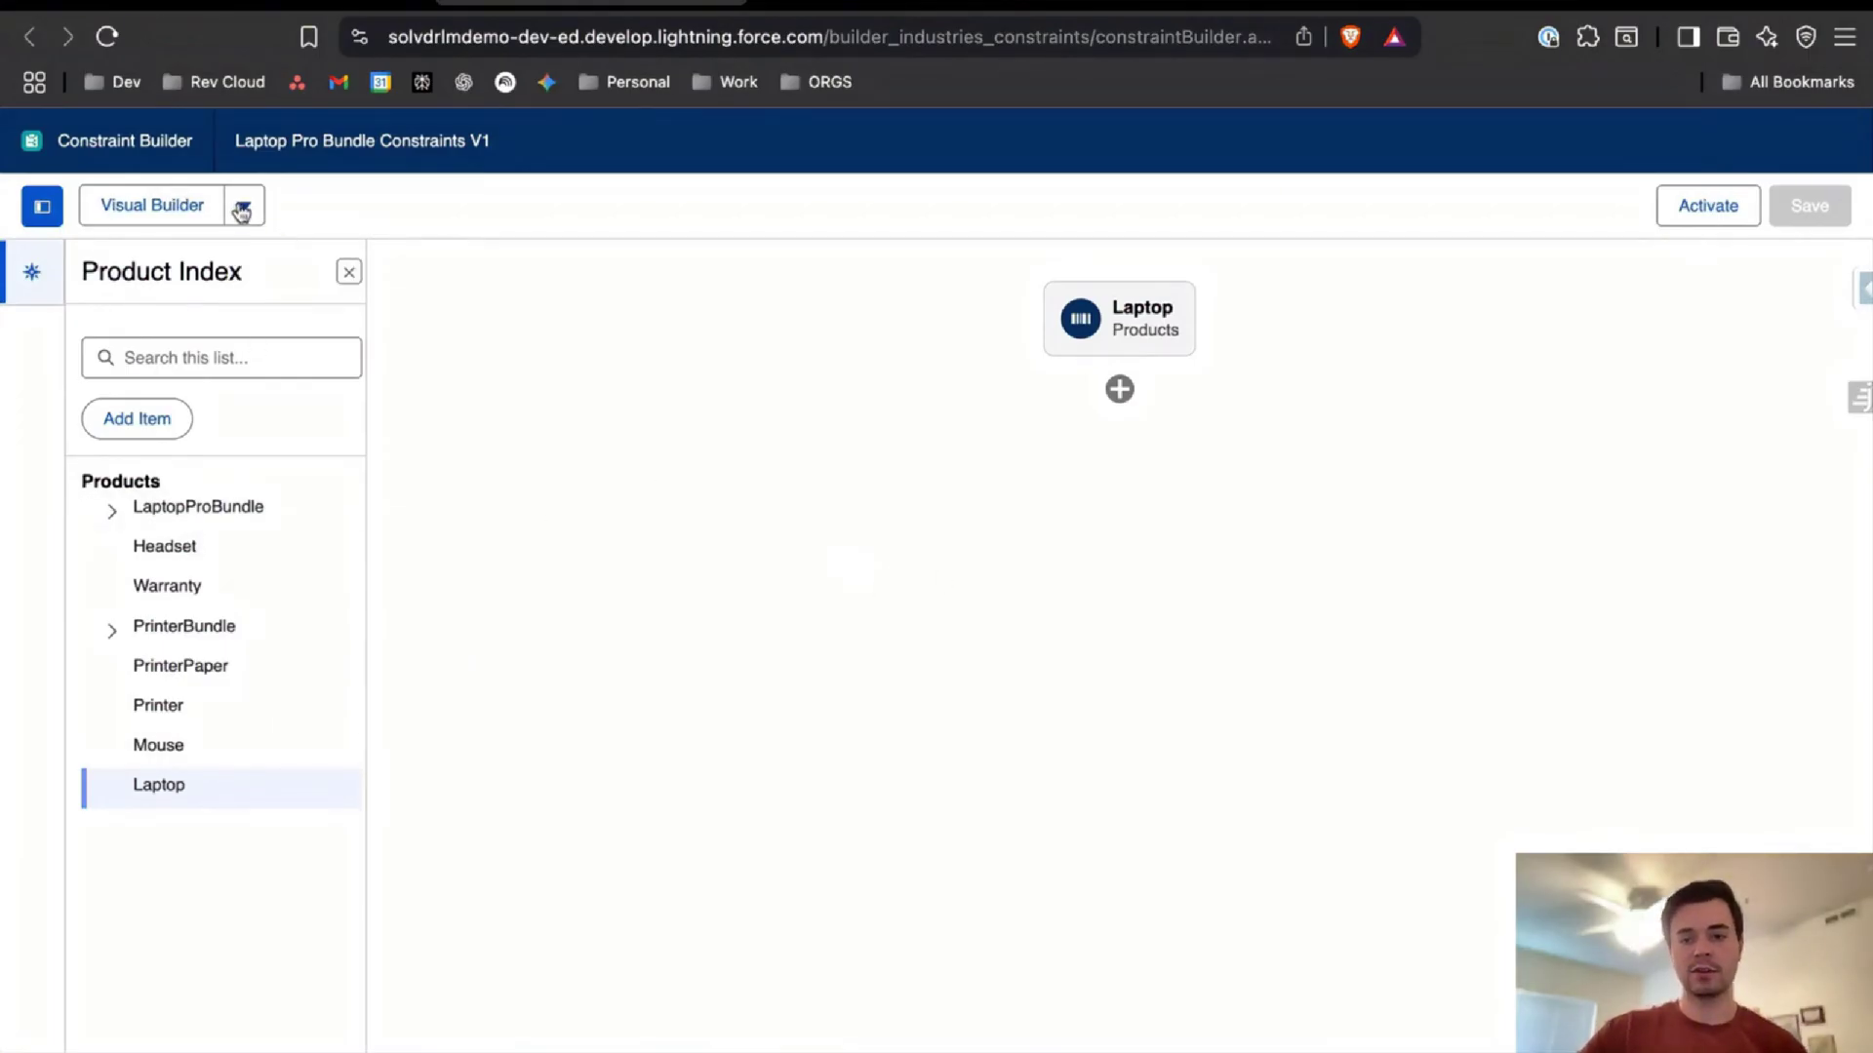
left_click(1120, 390)
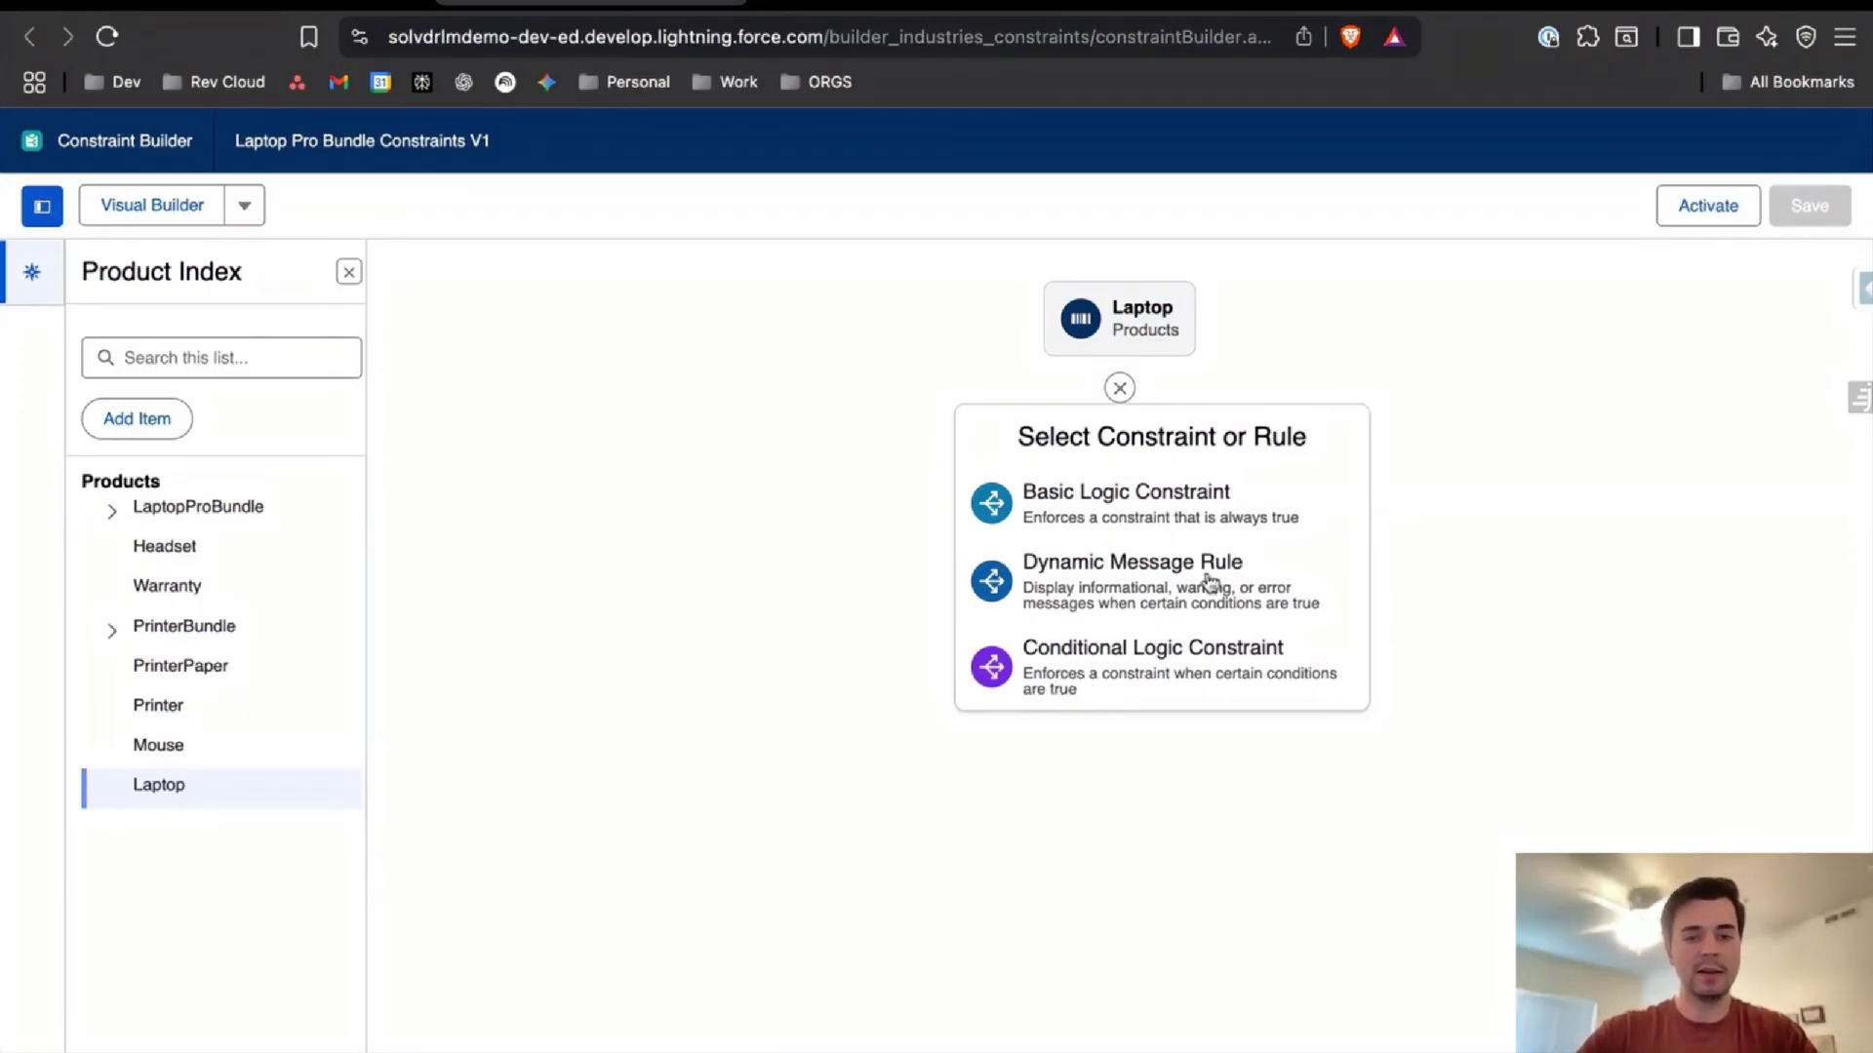
left_click(1084, 671)
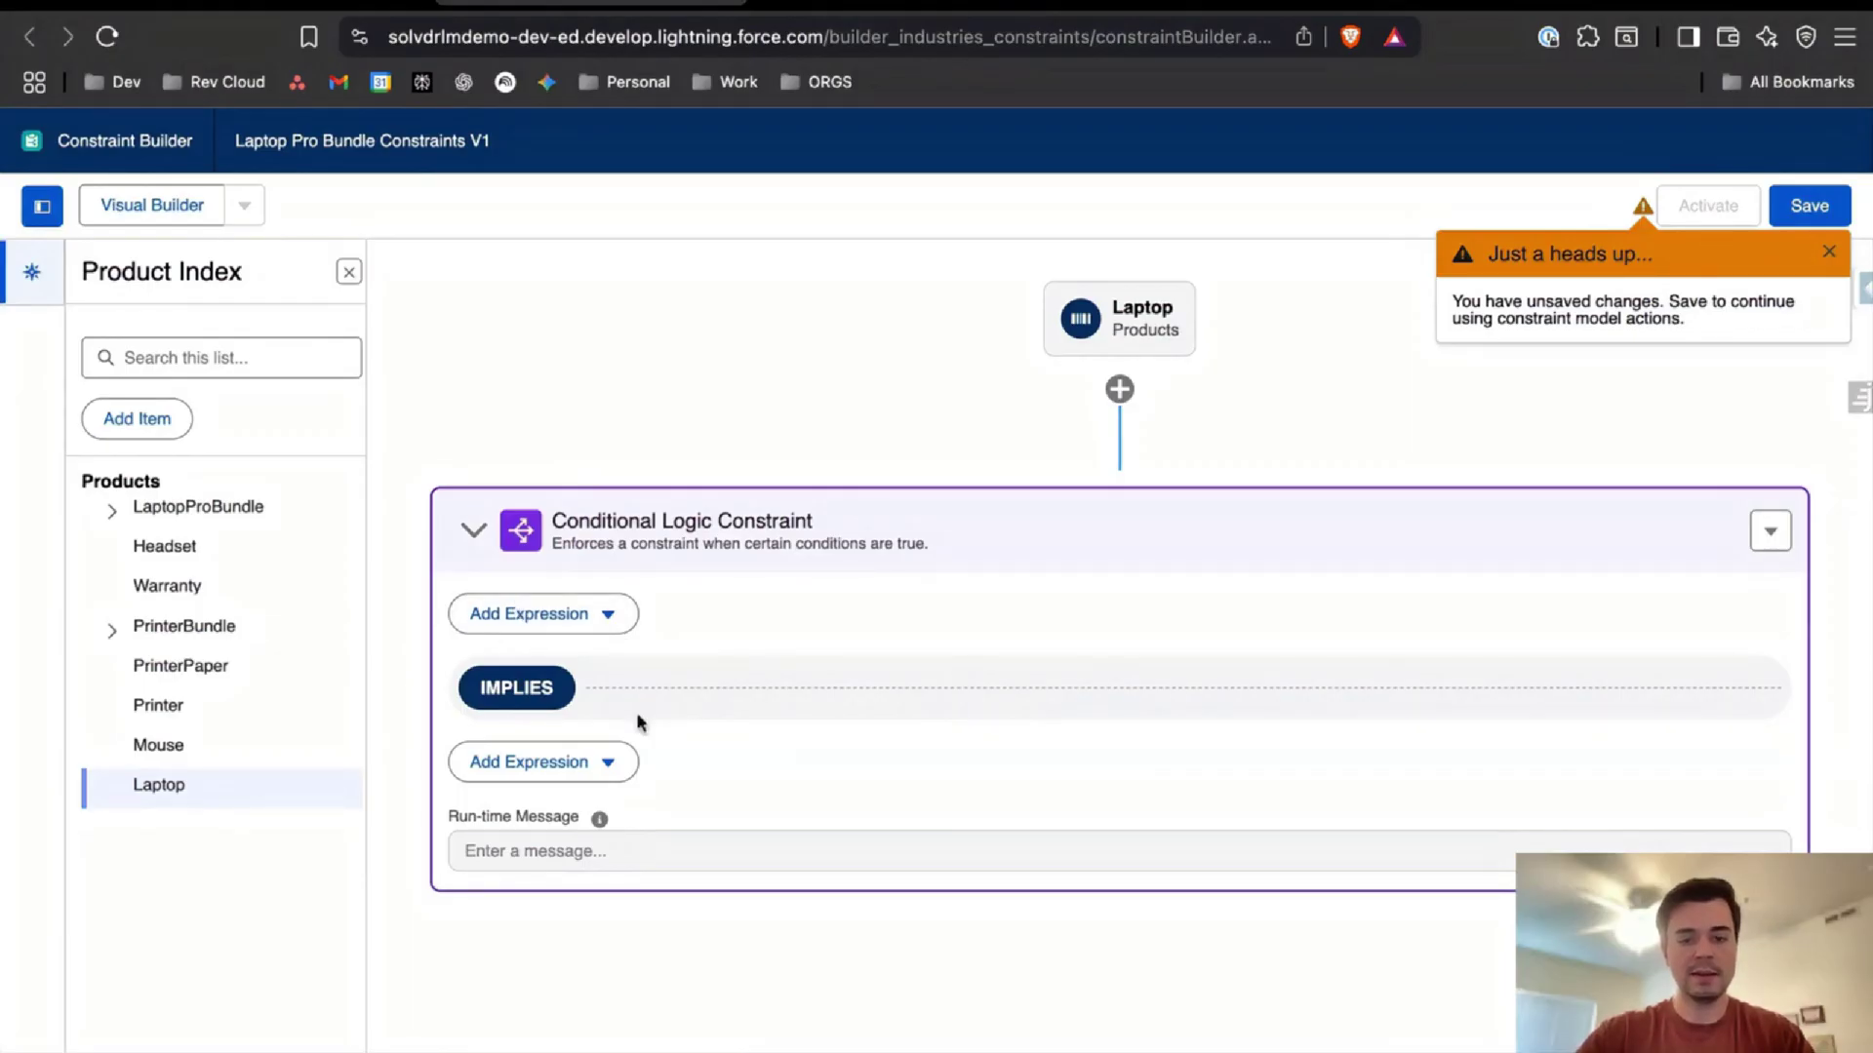
Set the rule's condition to Laptop Screen_Size == 27 Inch
left_click(567, 614)
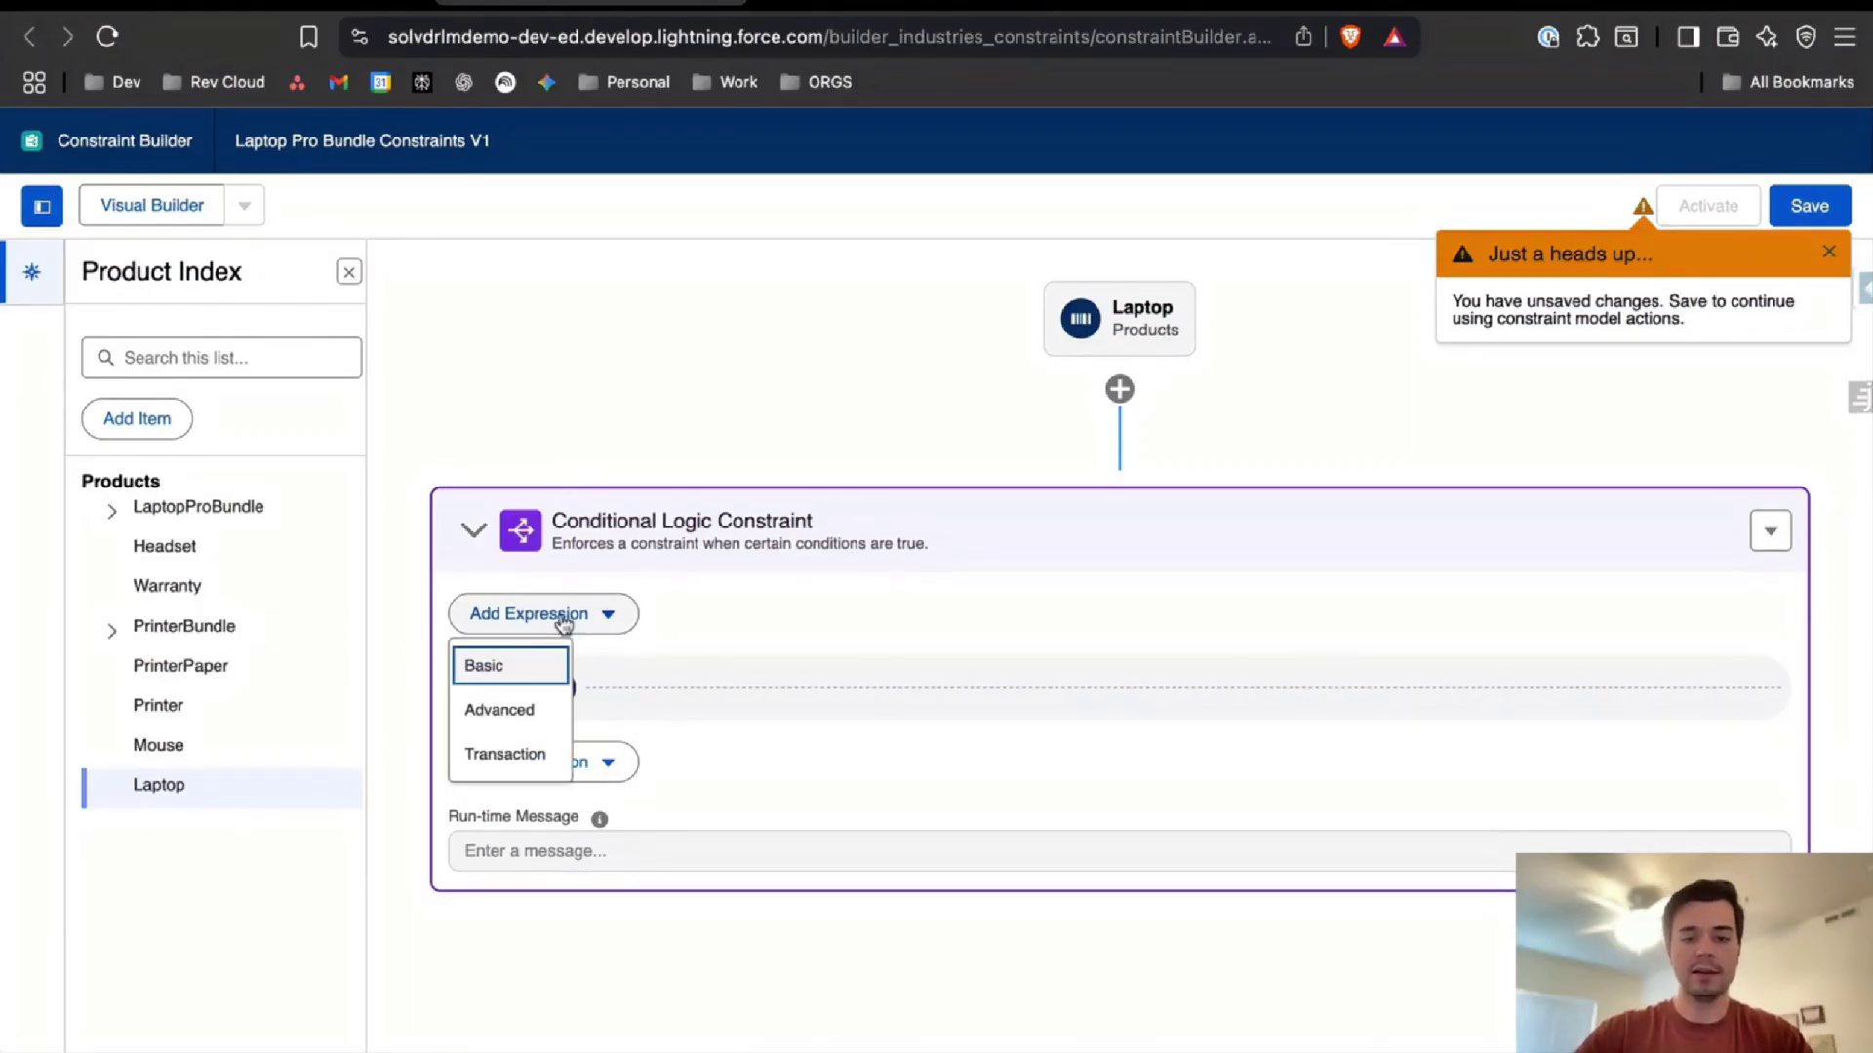
left_click(535, 671)
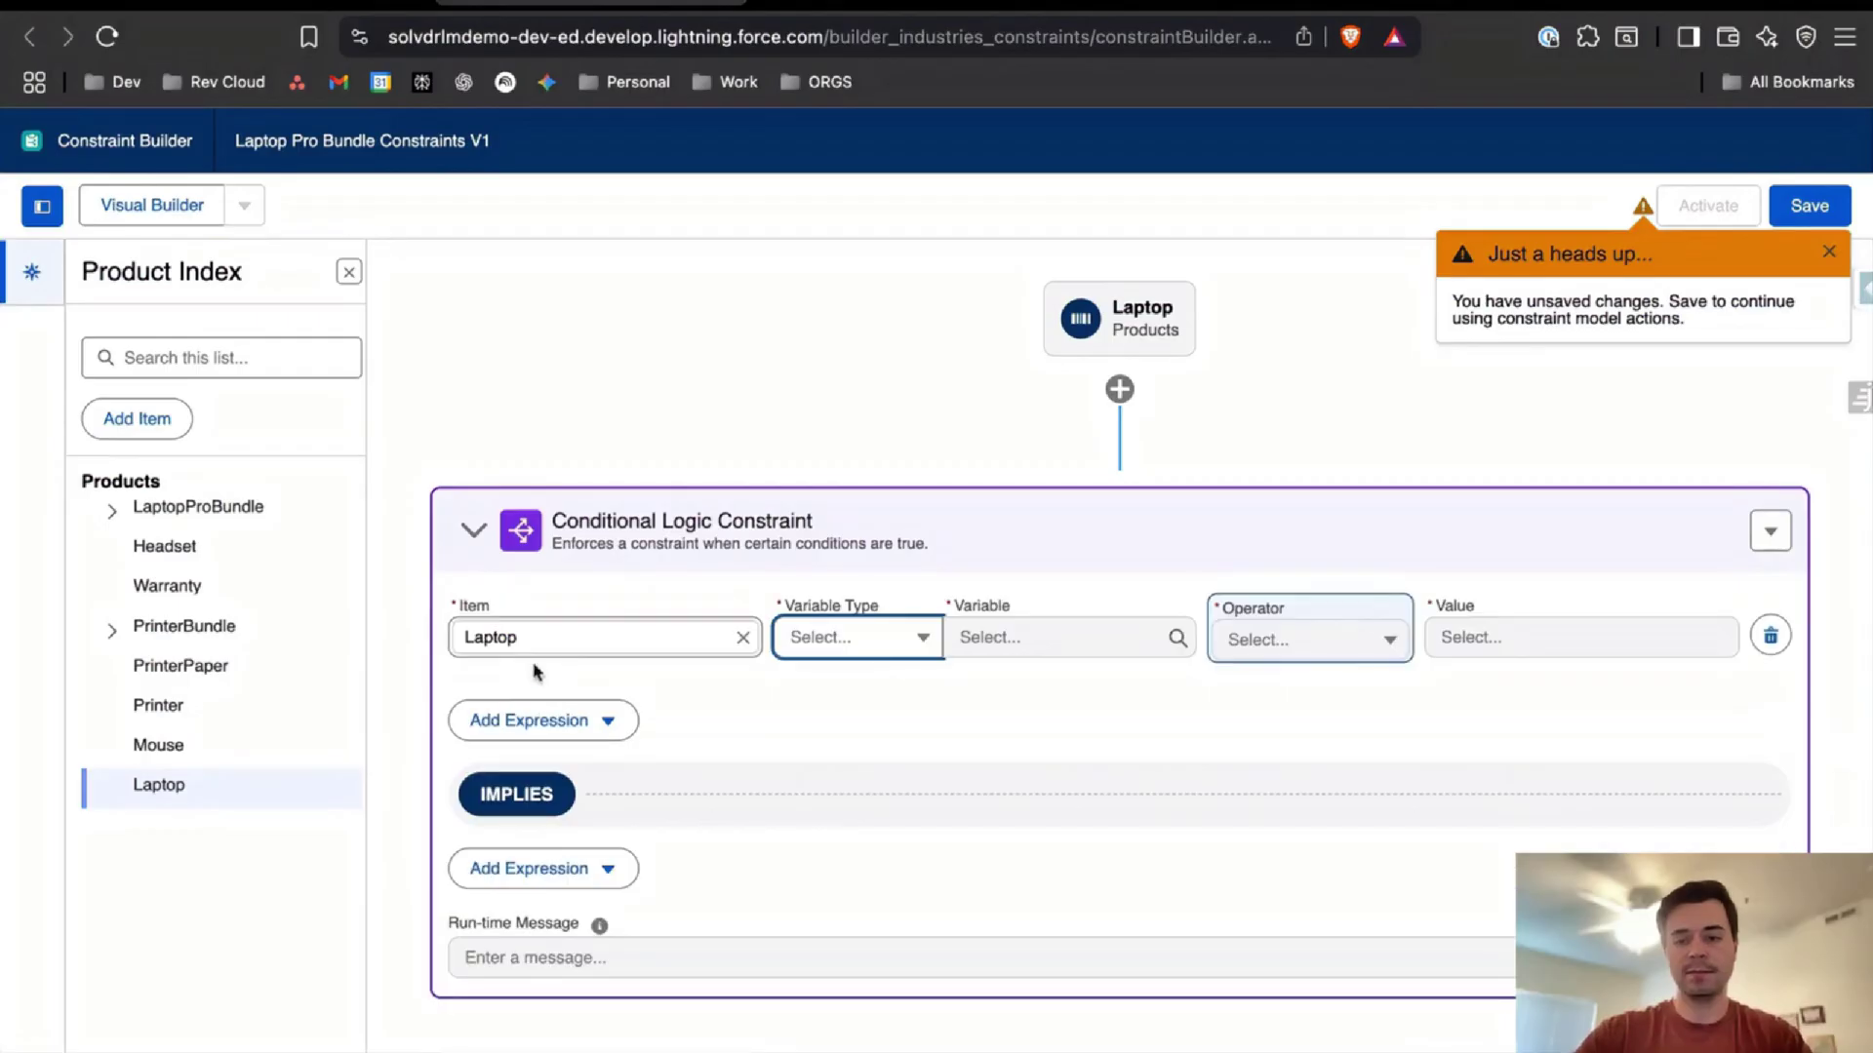
left_click(780, 639)
left_click(863, 719)
left_click(1040, 632)
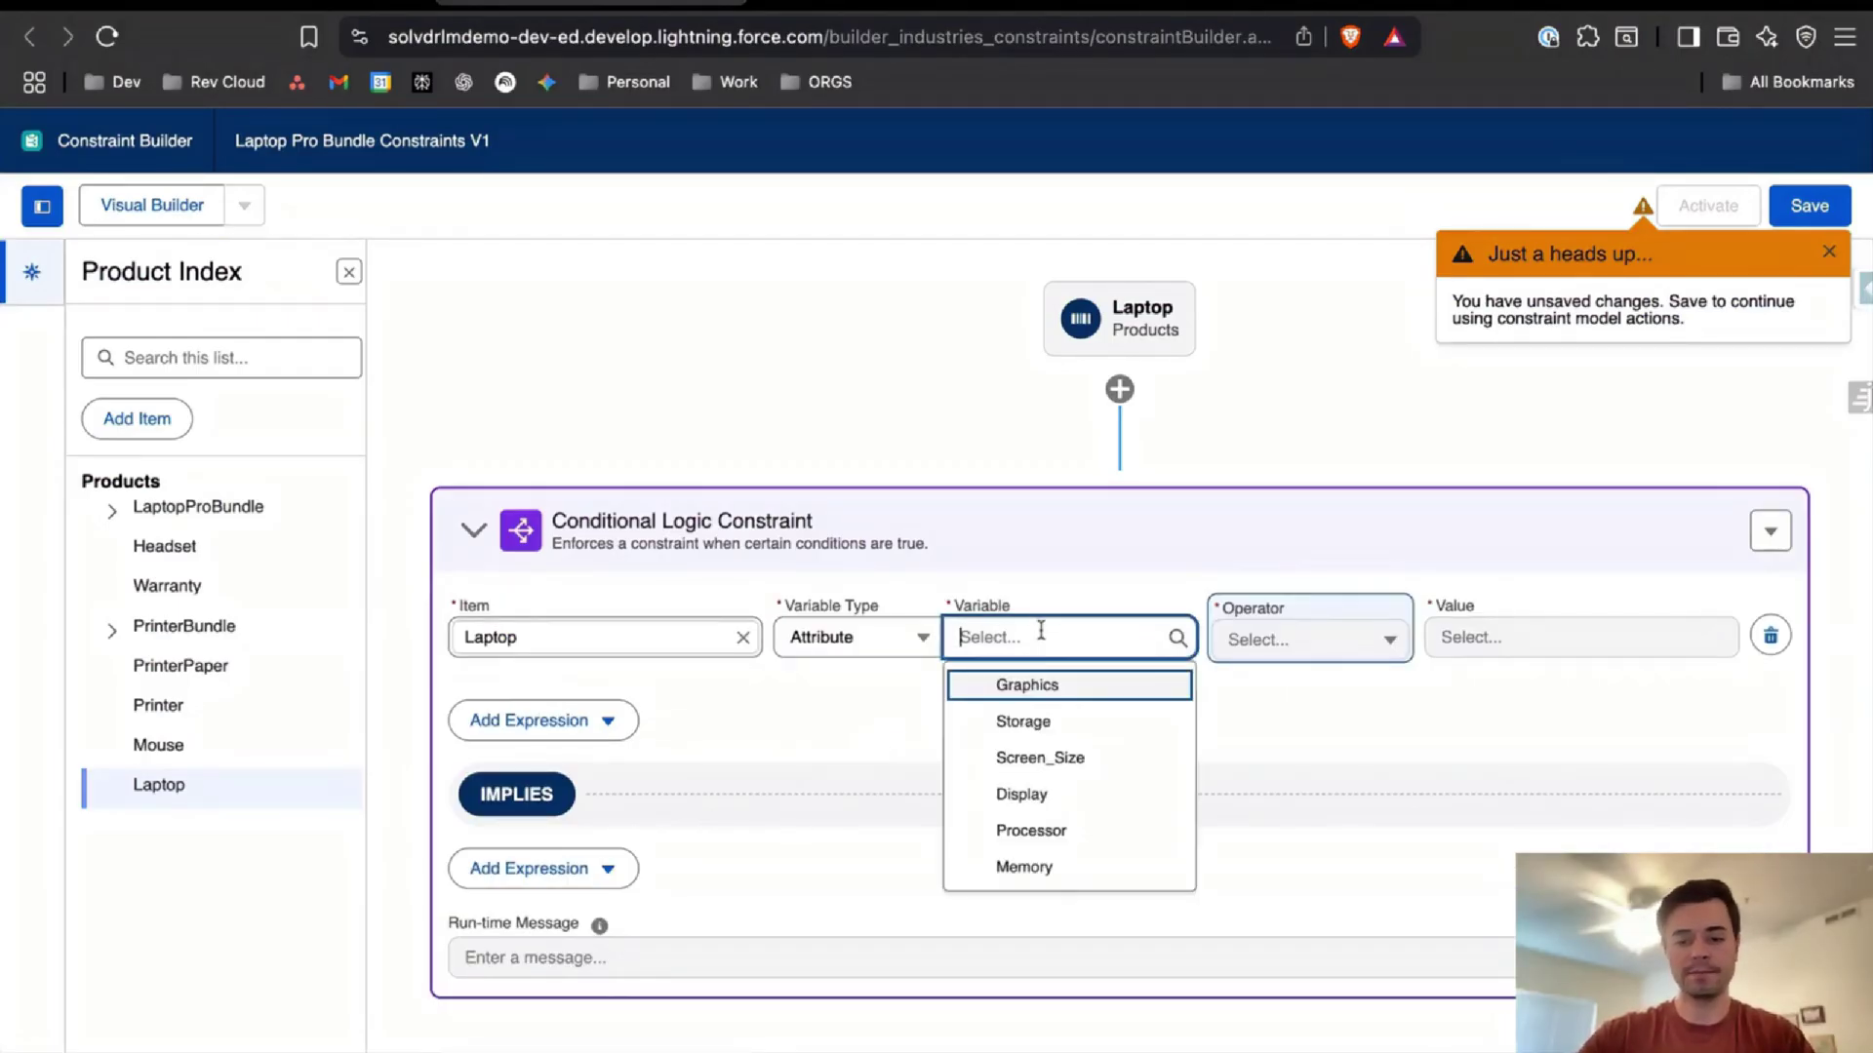
left_click(1053, 758)
left_click(1272, 642)
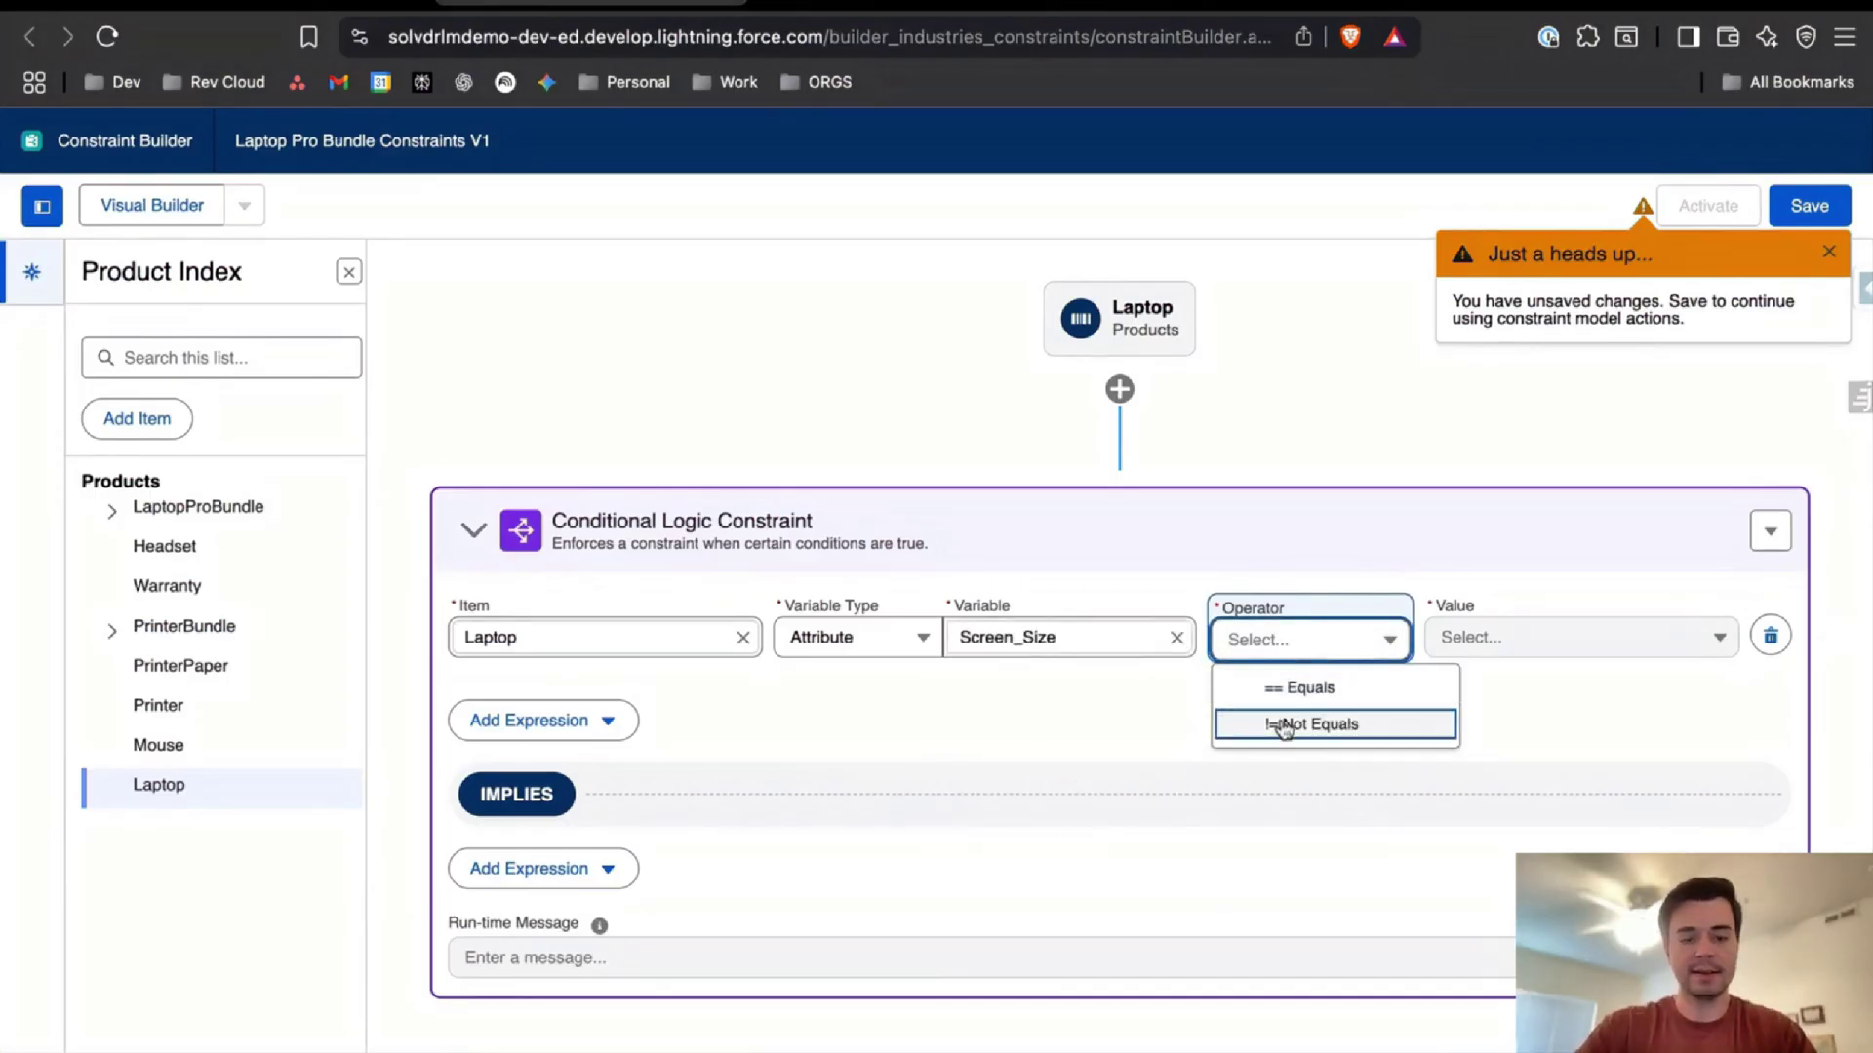
left_click(1297, 688)
left_click(1482, 639)
left_click(1505, 786)
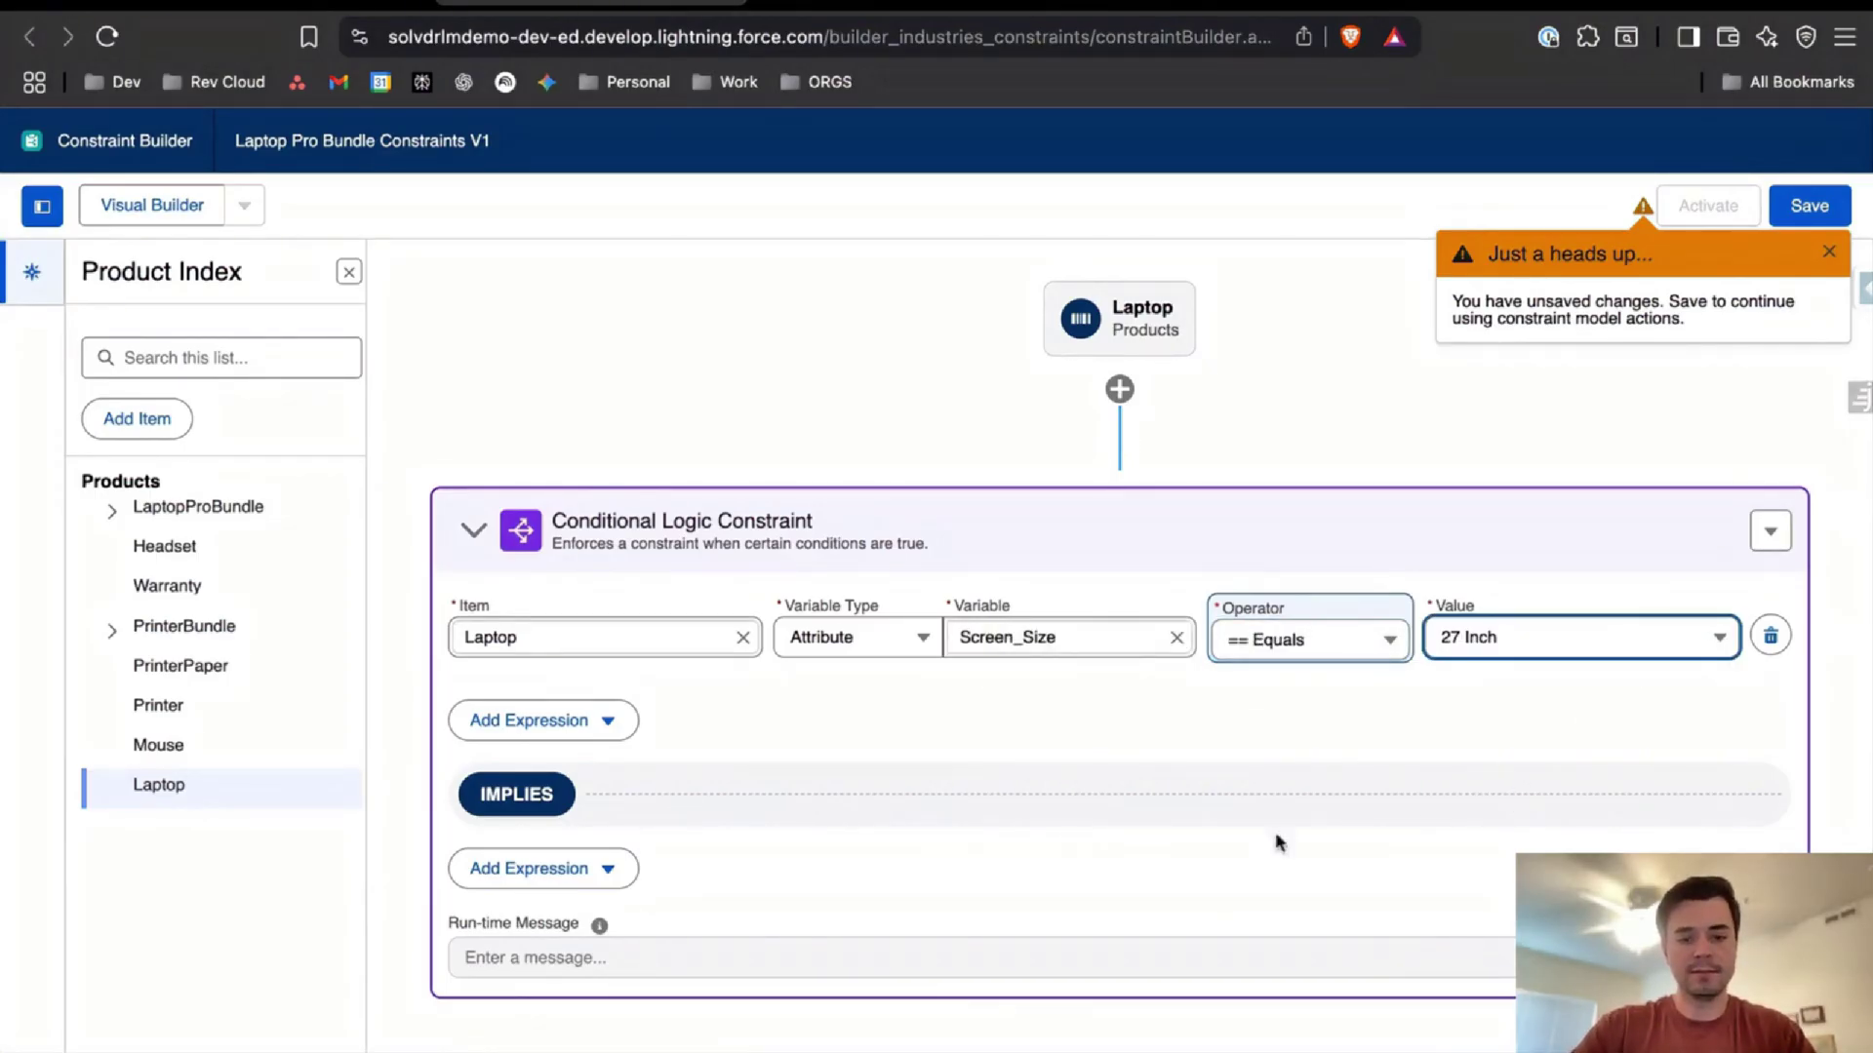
Make the implied result Laptop Display == 4k Built-in Display
left_click(551, 873)
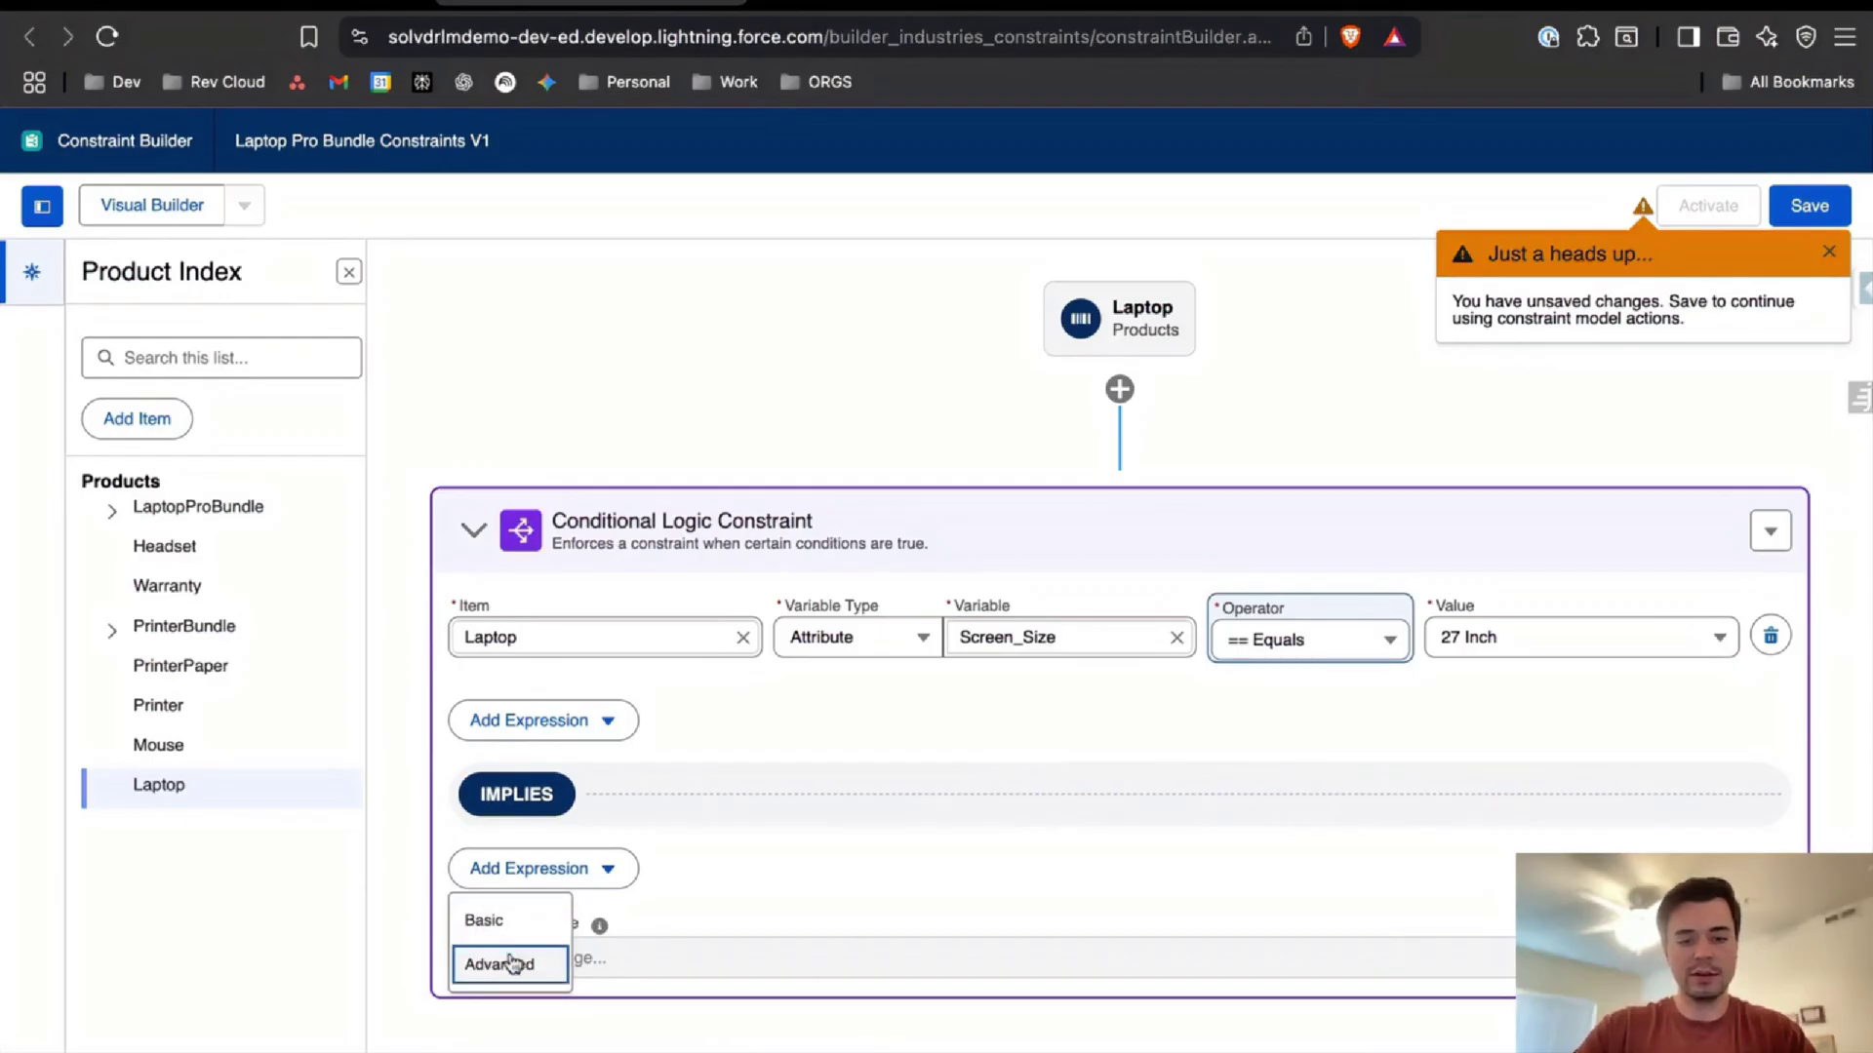
left_click(487, 920)
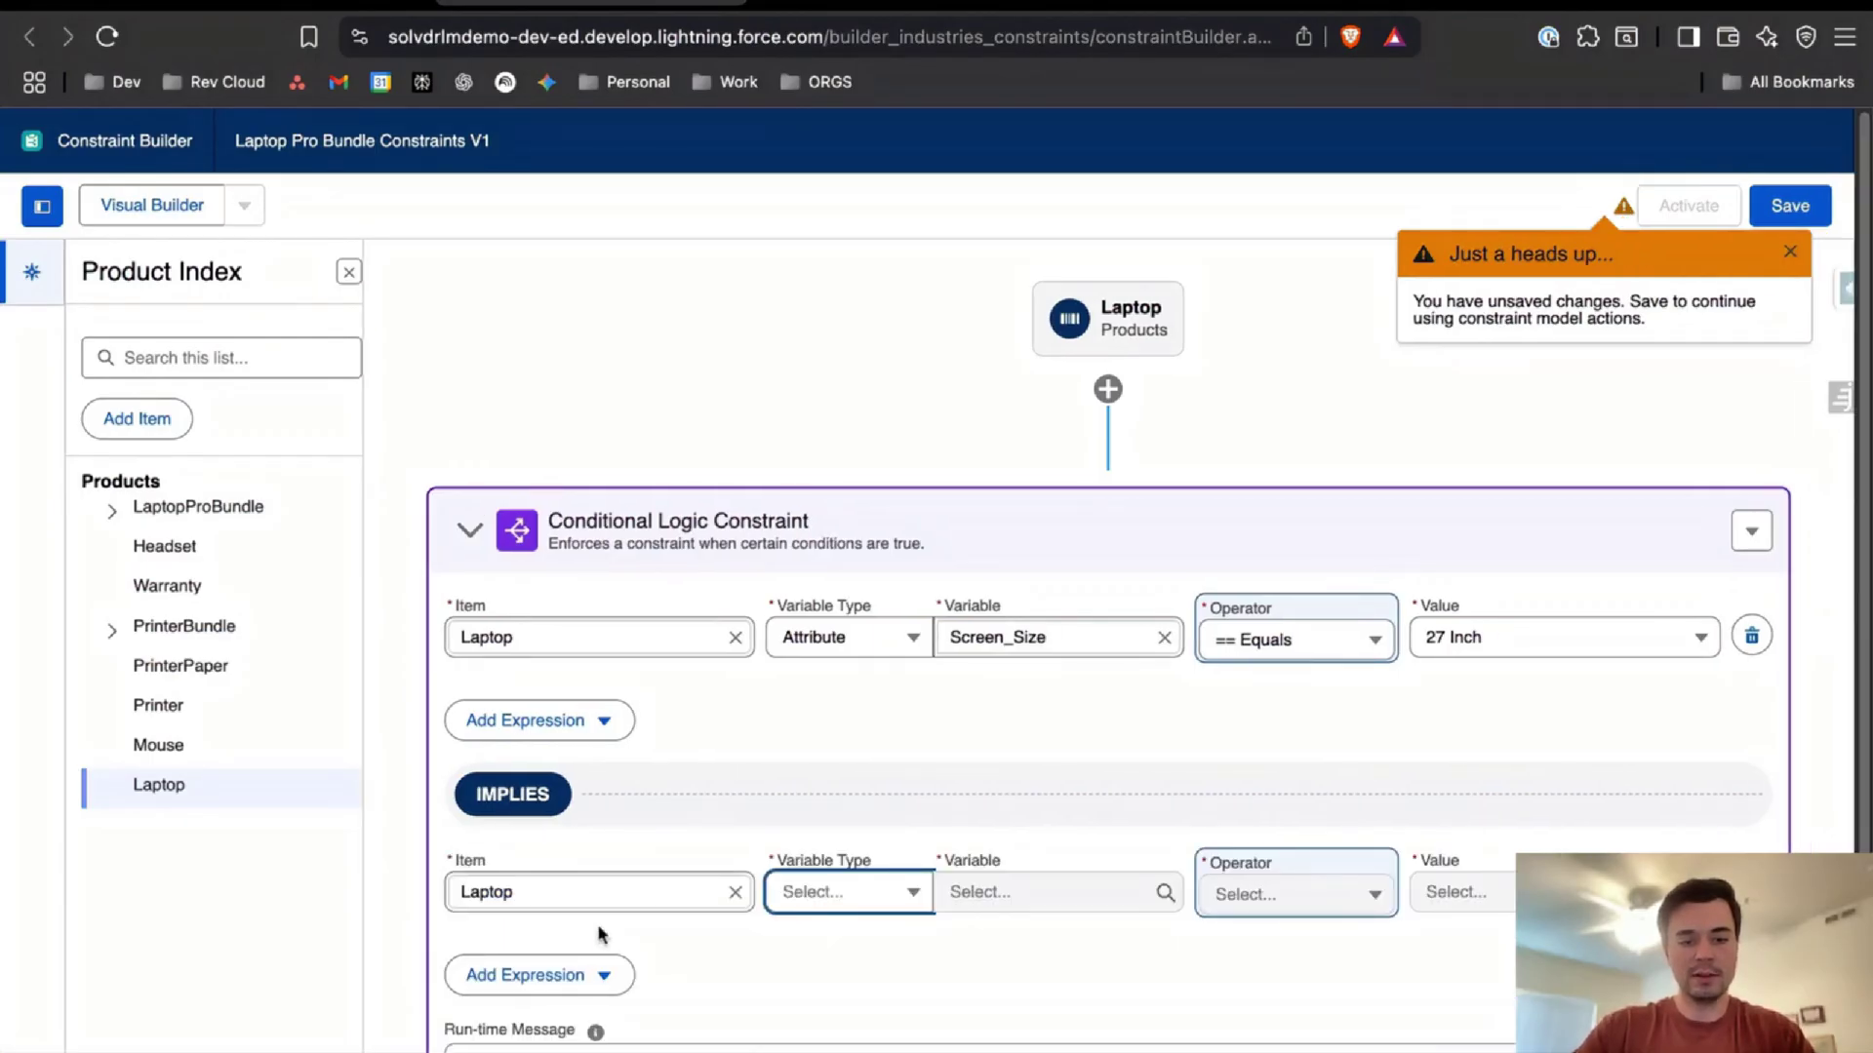
left_click(798, 905)
left_click(841, 976)
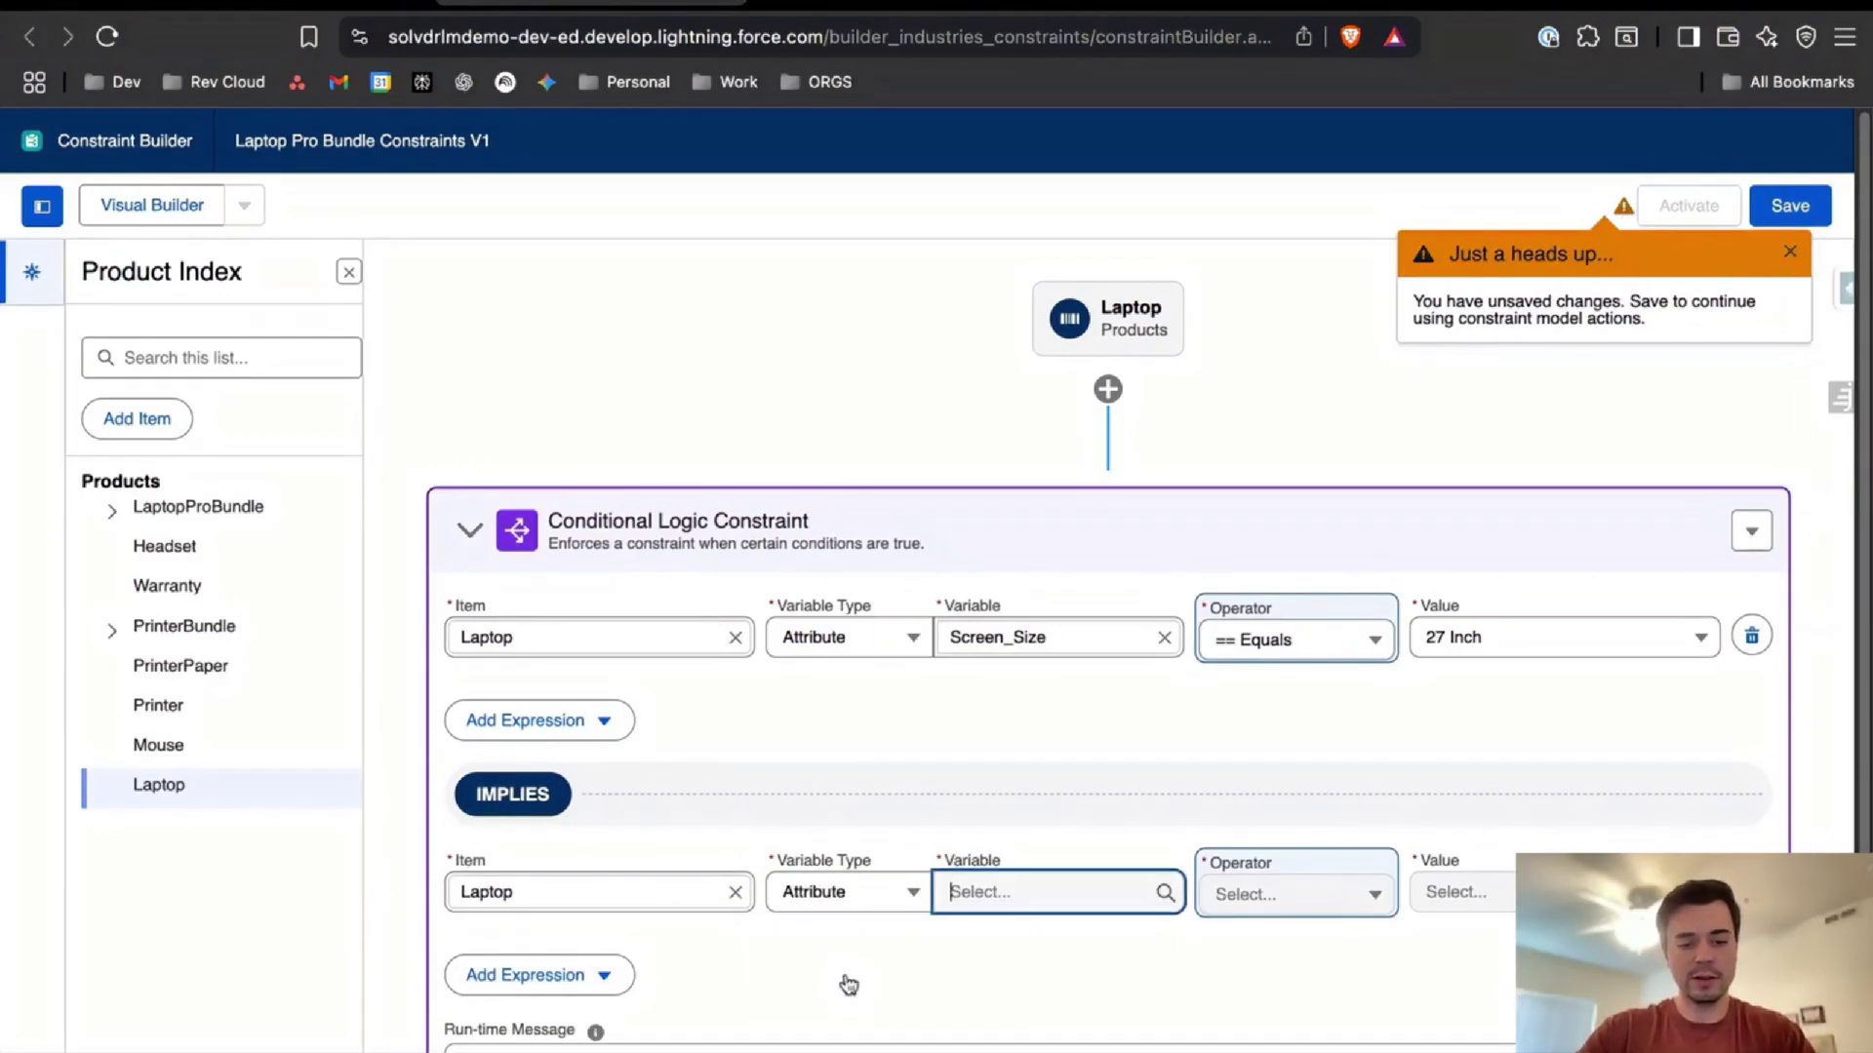
left_click(990, 903)
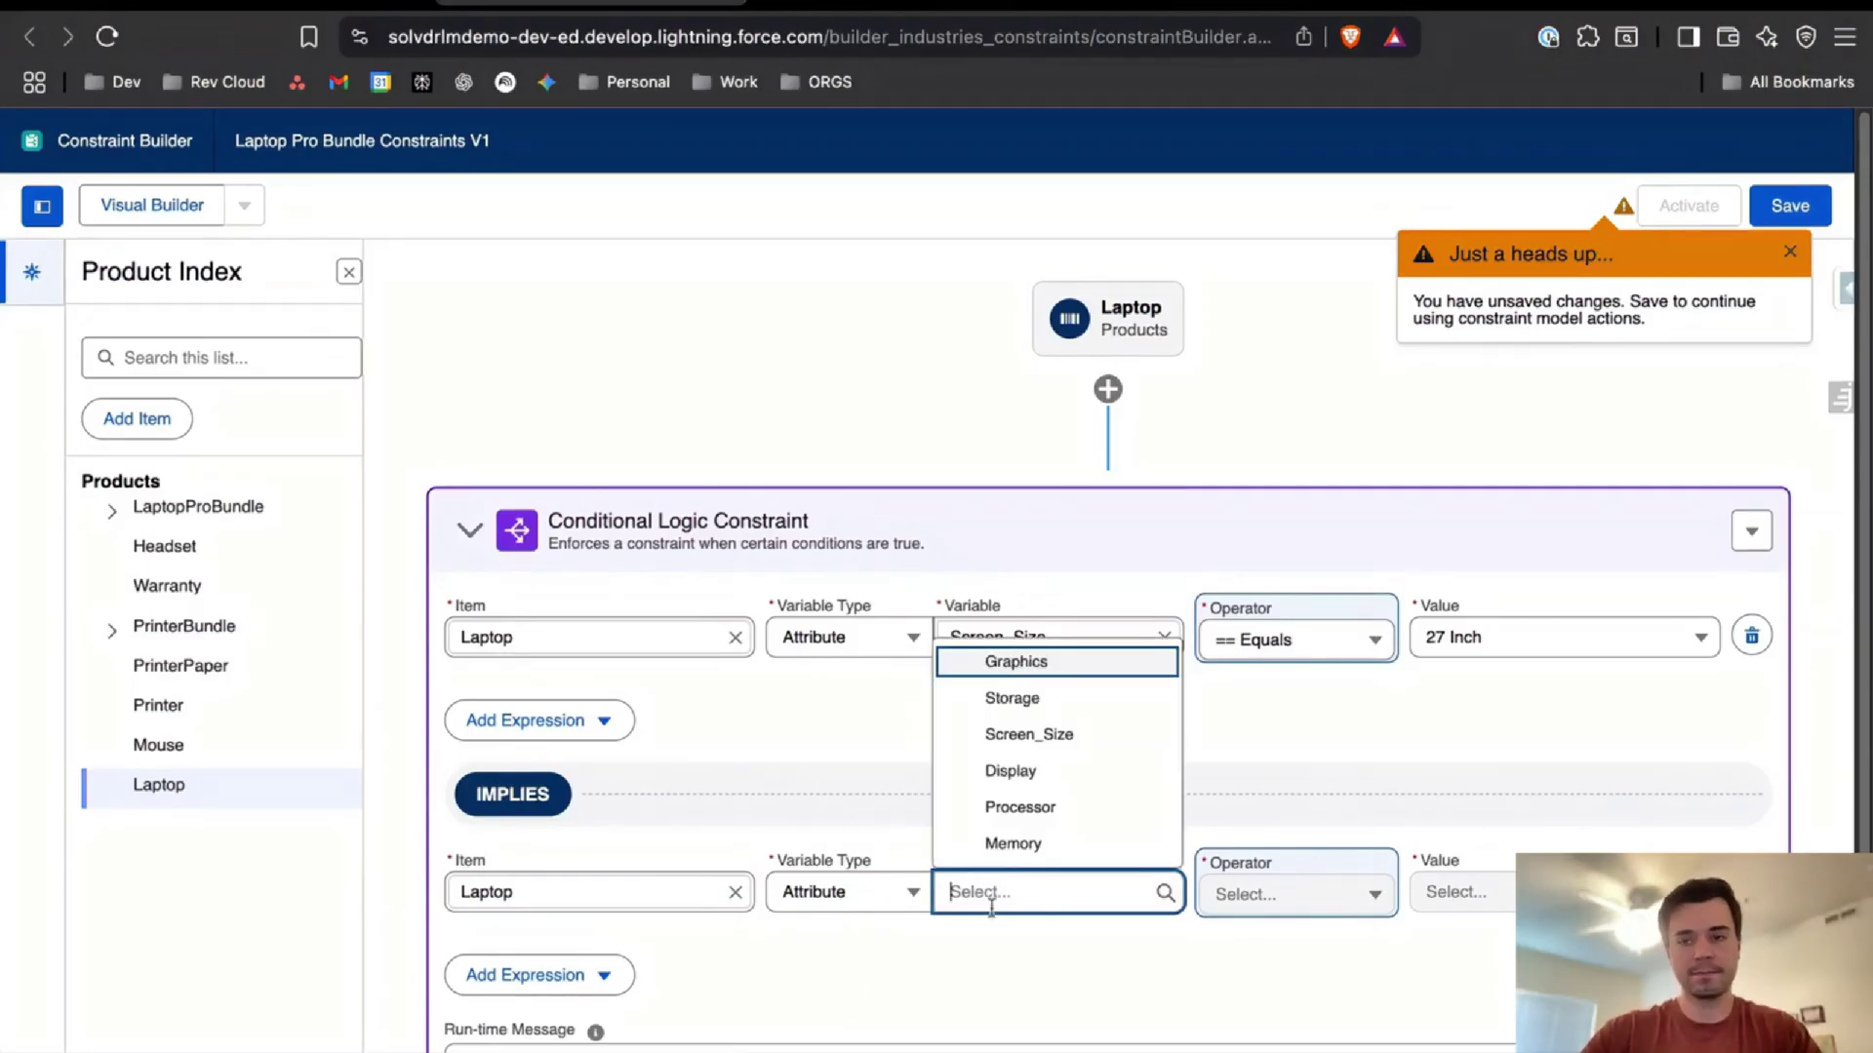
left_click(1044, 776)
left_click(1266, 886)
left_click(1278, 941)
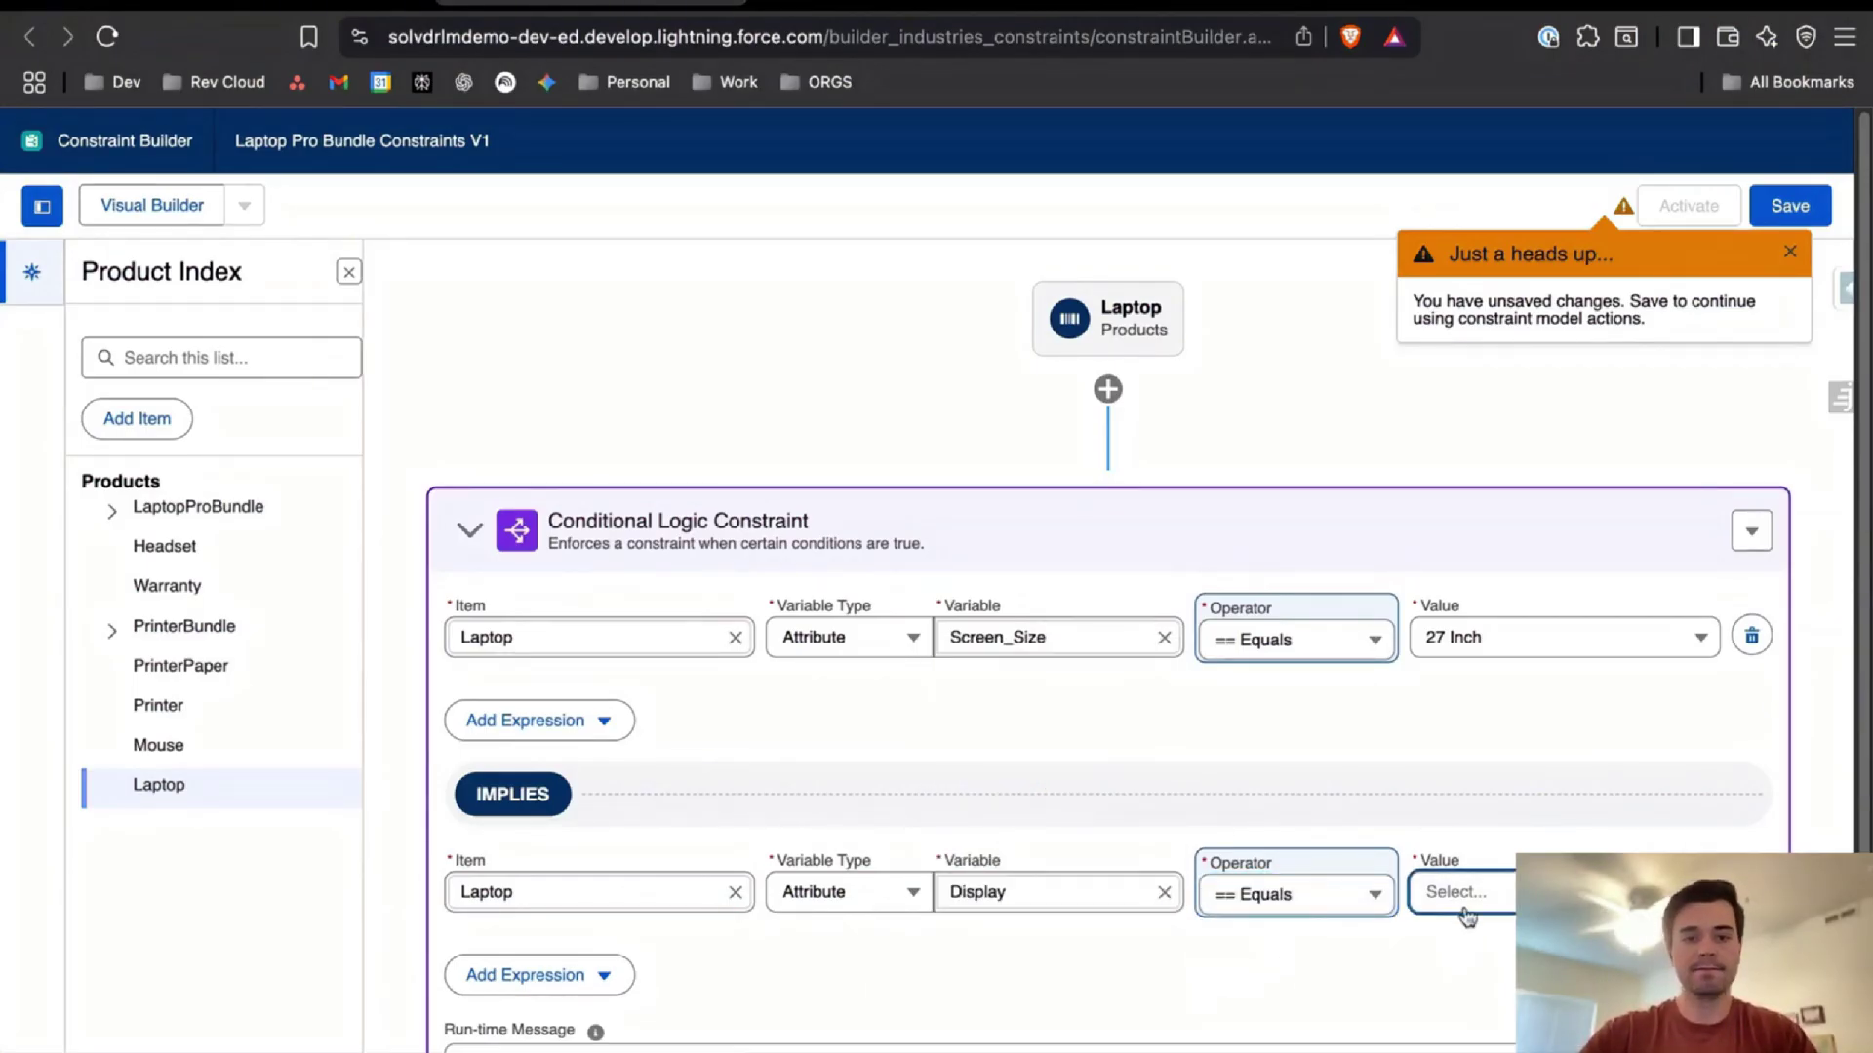
left_click(1475, 912)
left_click(1524, 807)
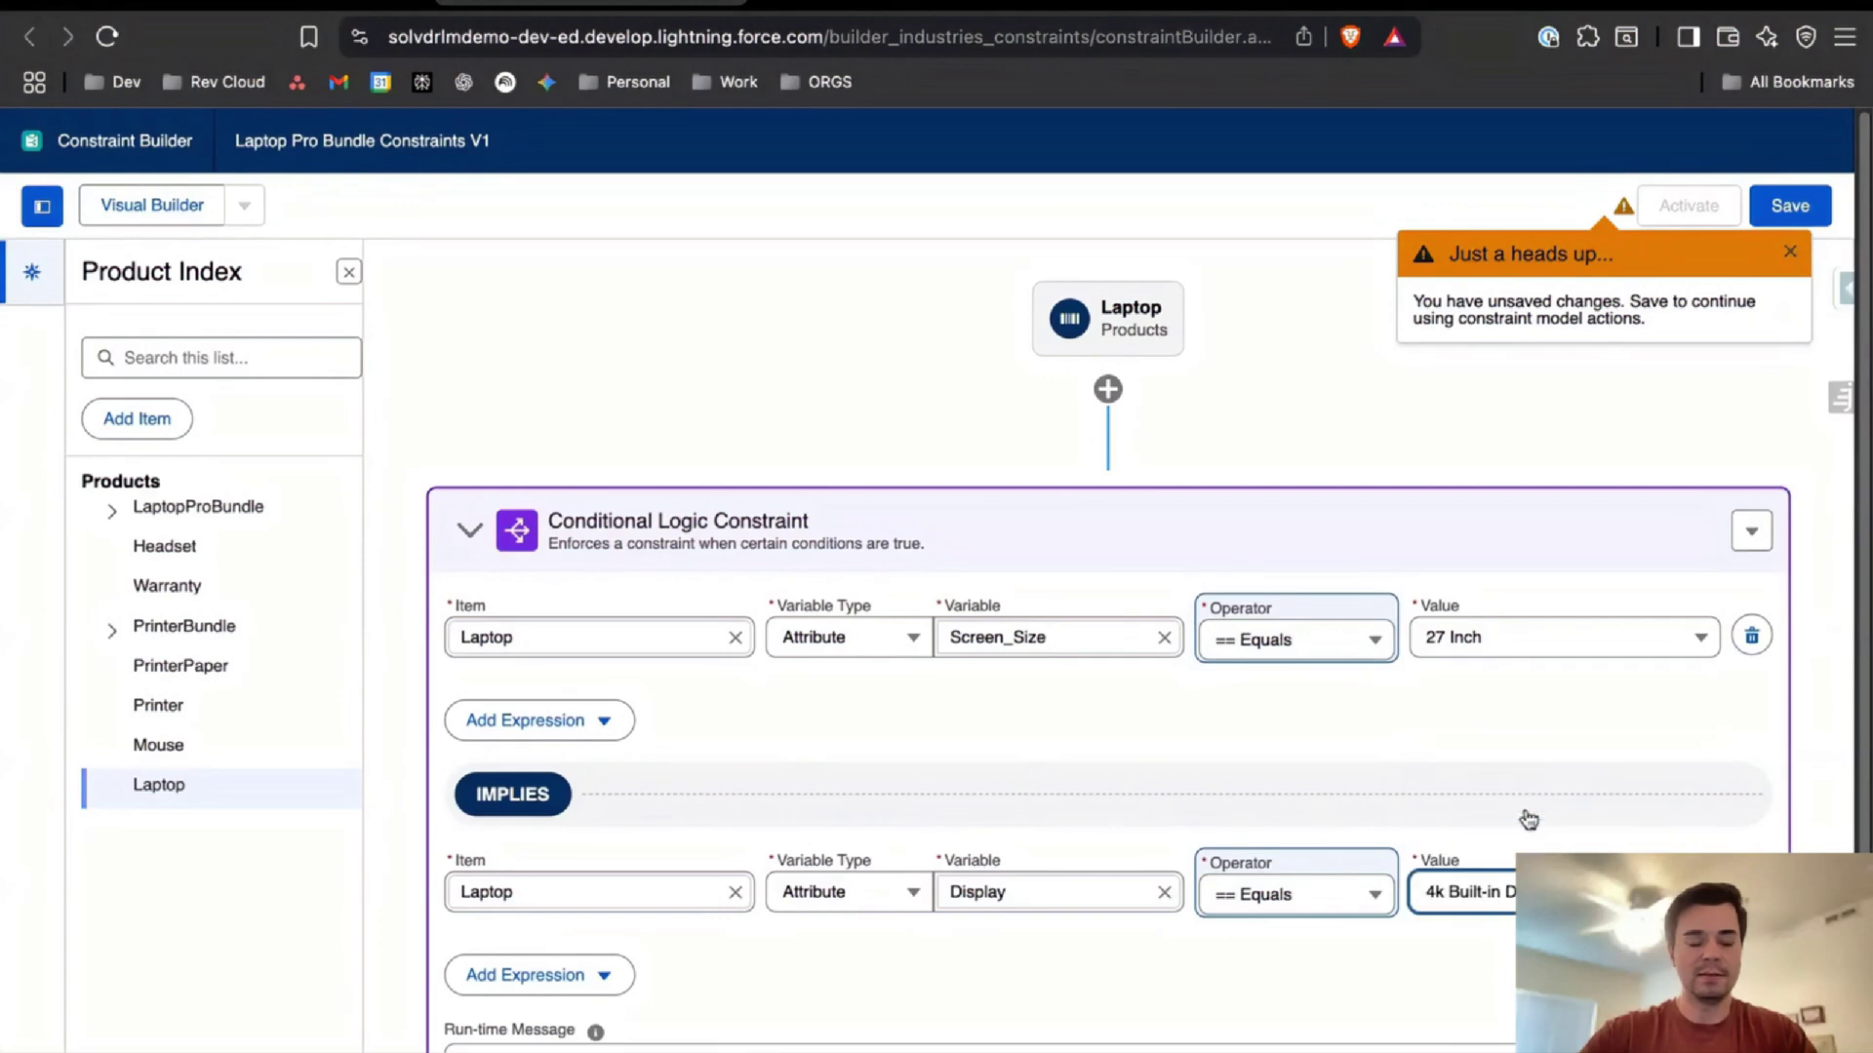
scroll(1468, 980, "down", 1)
scroll(1468, 981, "up", 1)
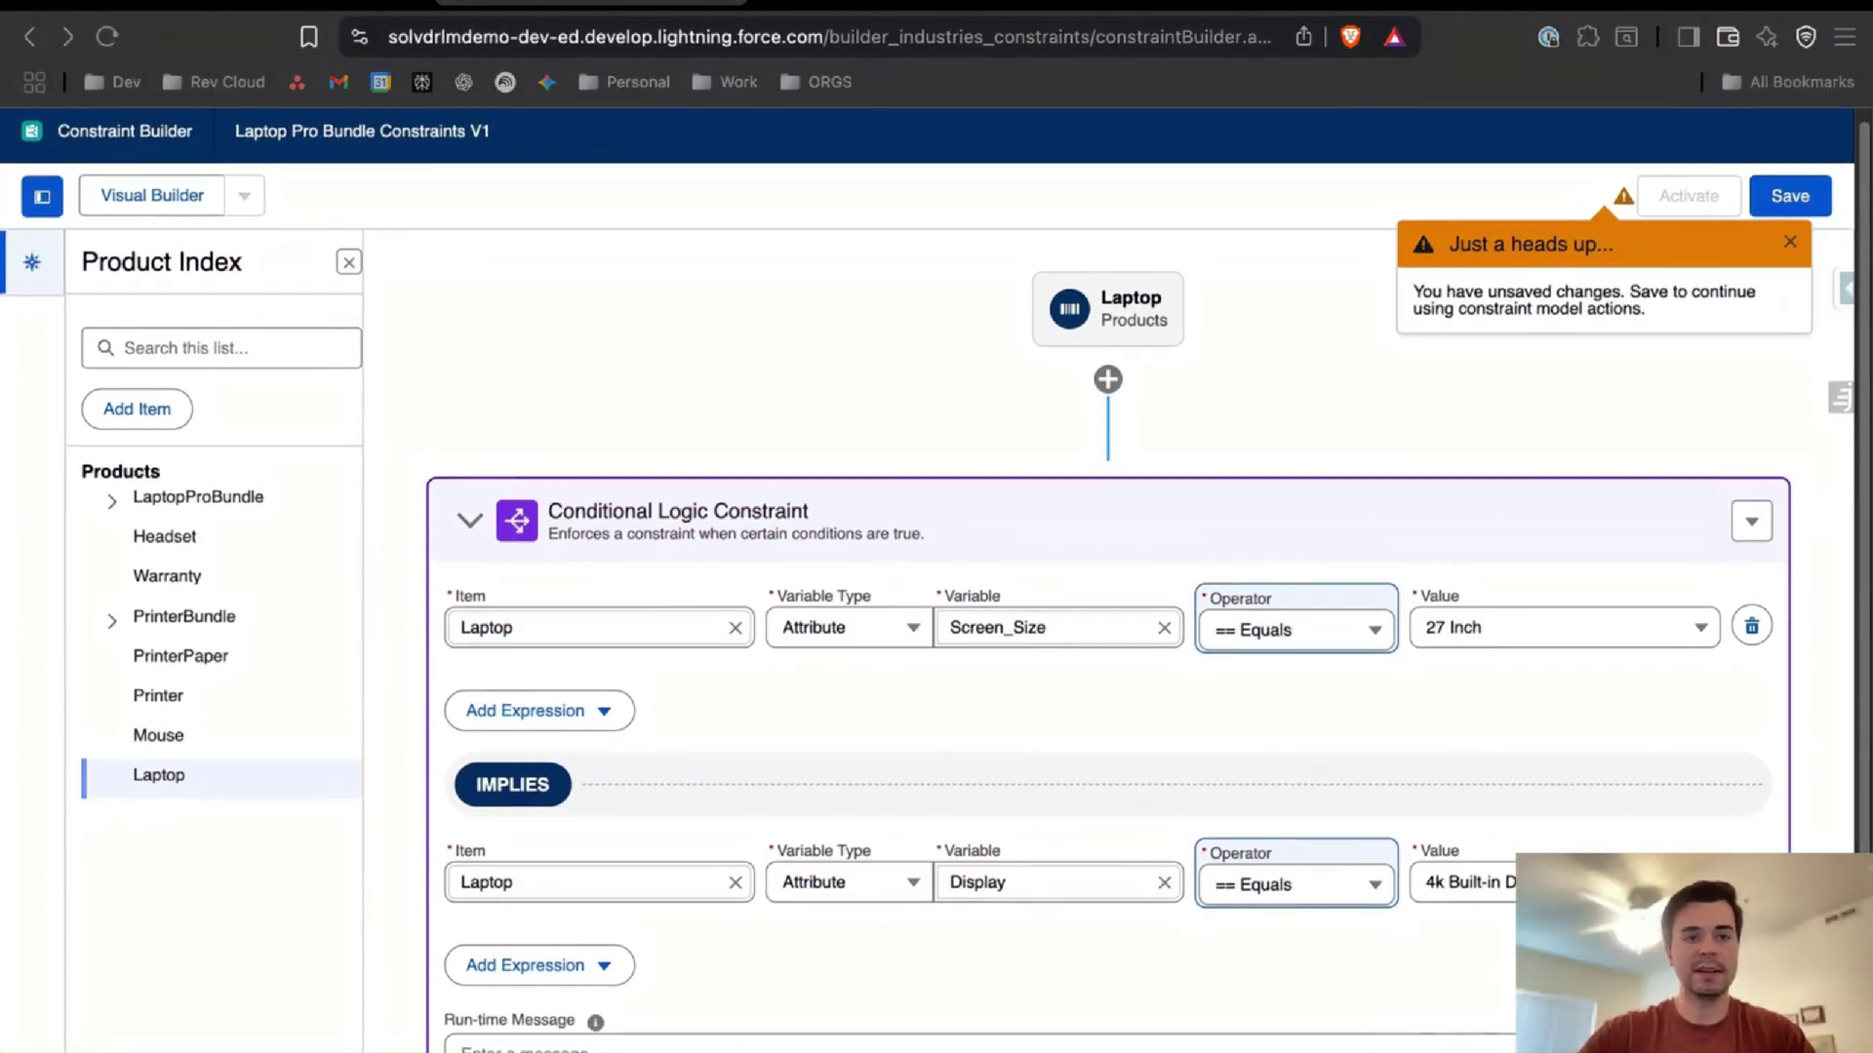
Enter a 4k display run-time message, save and activate the model, and reopen the quote Lines
left_click(1075, 1047)
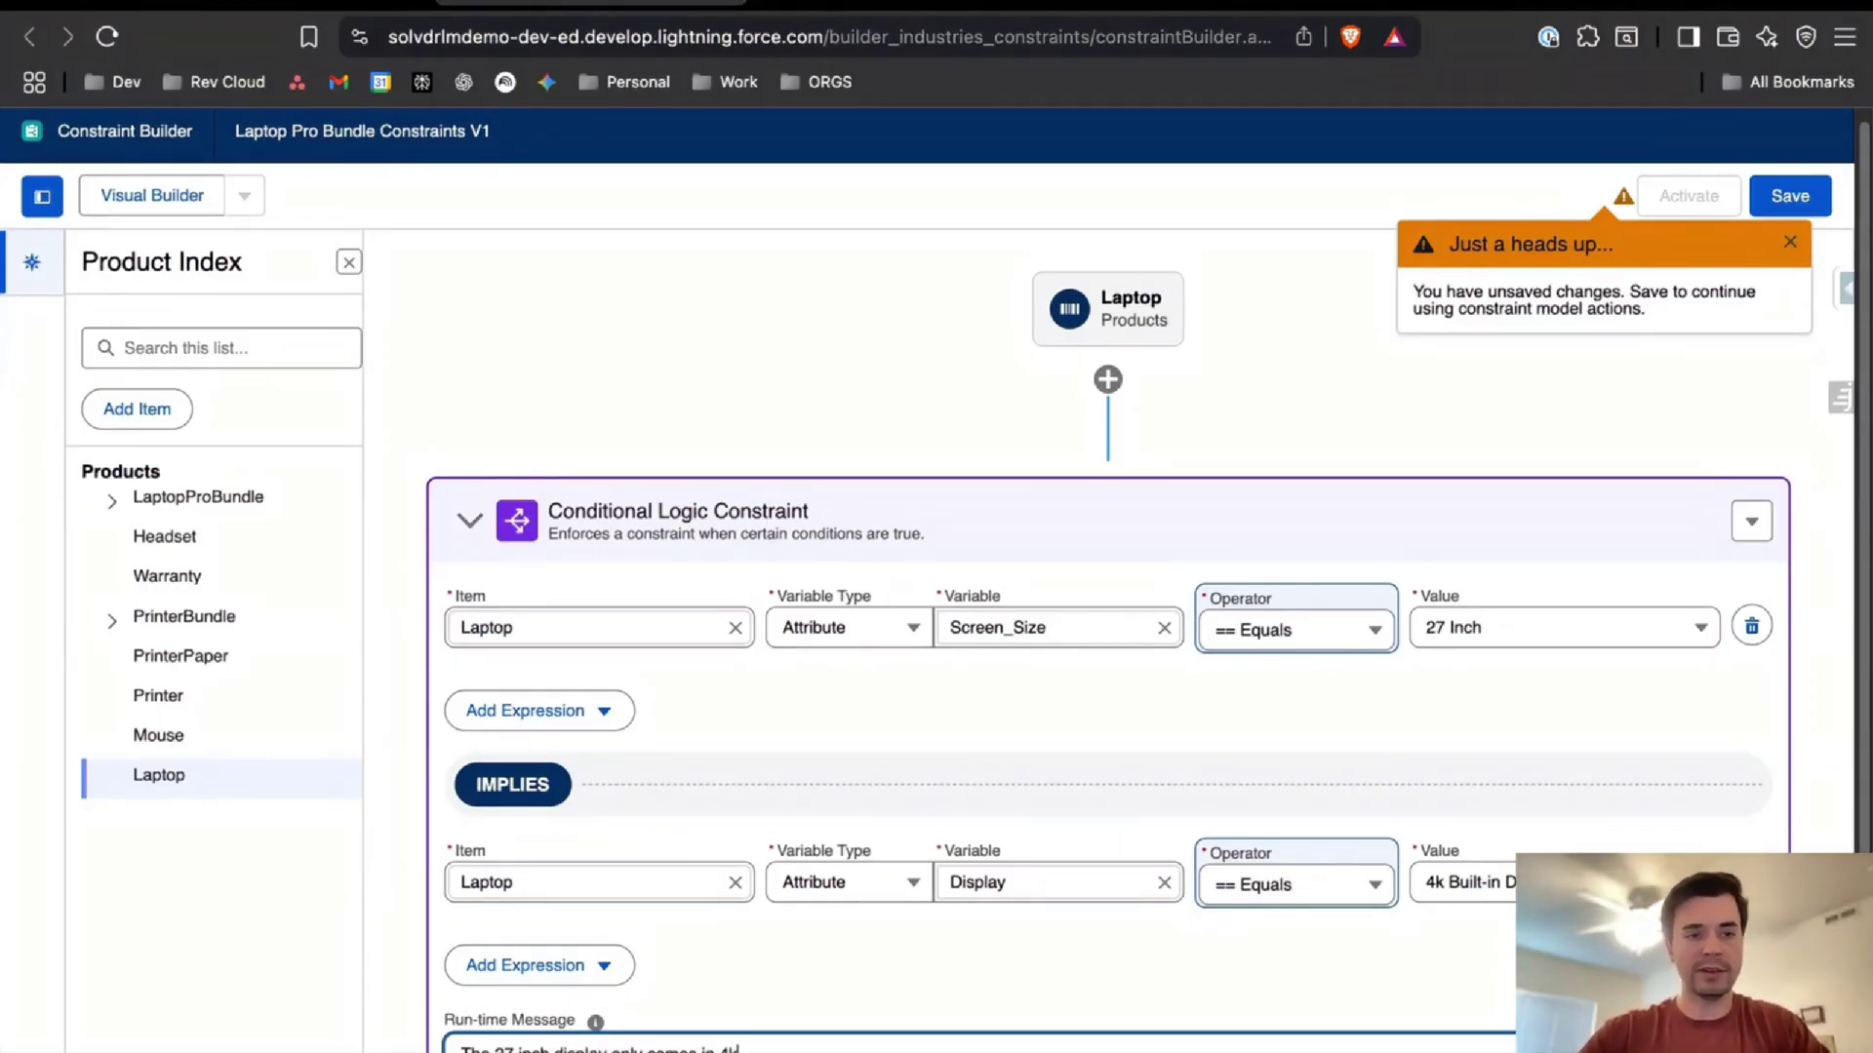
left_click(1171, 986)
left_click(1790, 195)
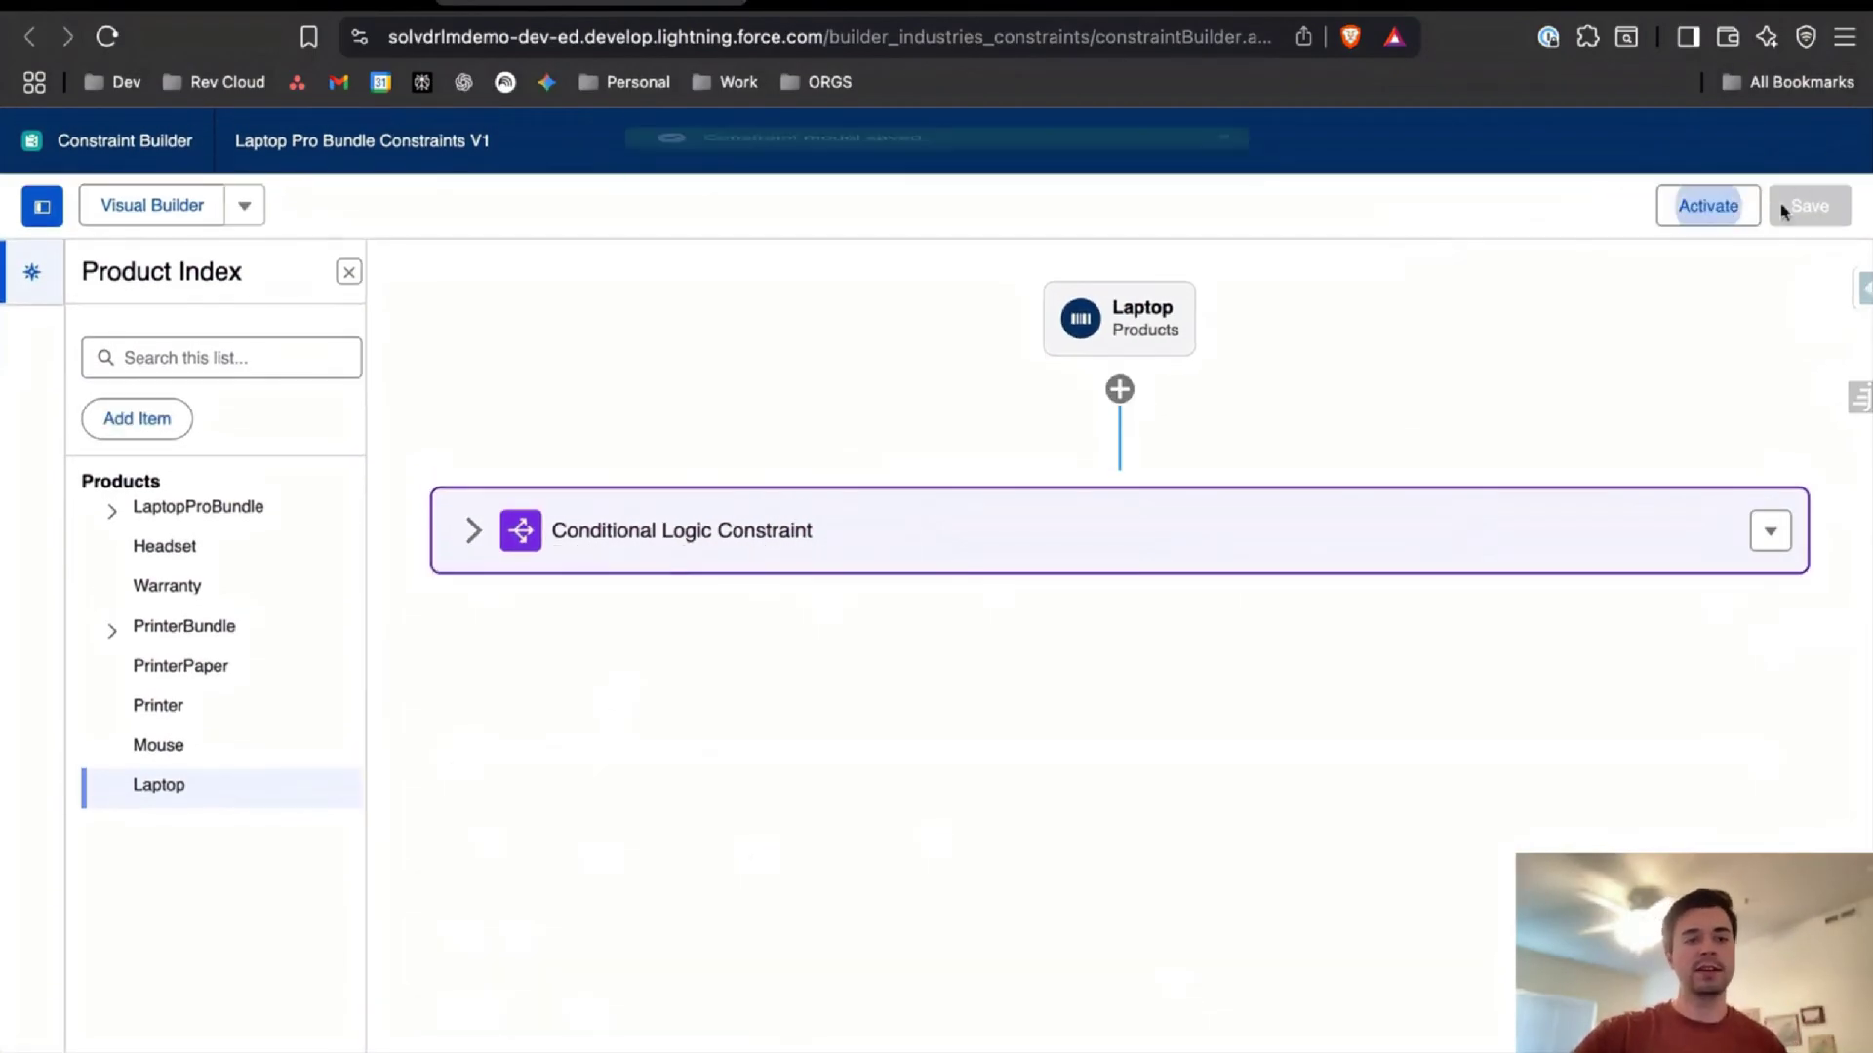
left_click(1688, 205)
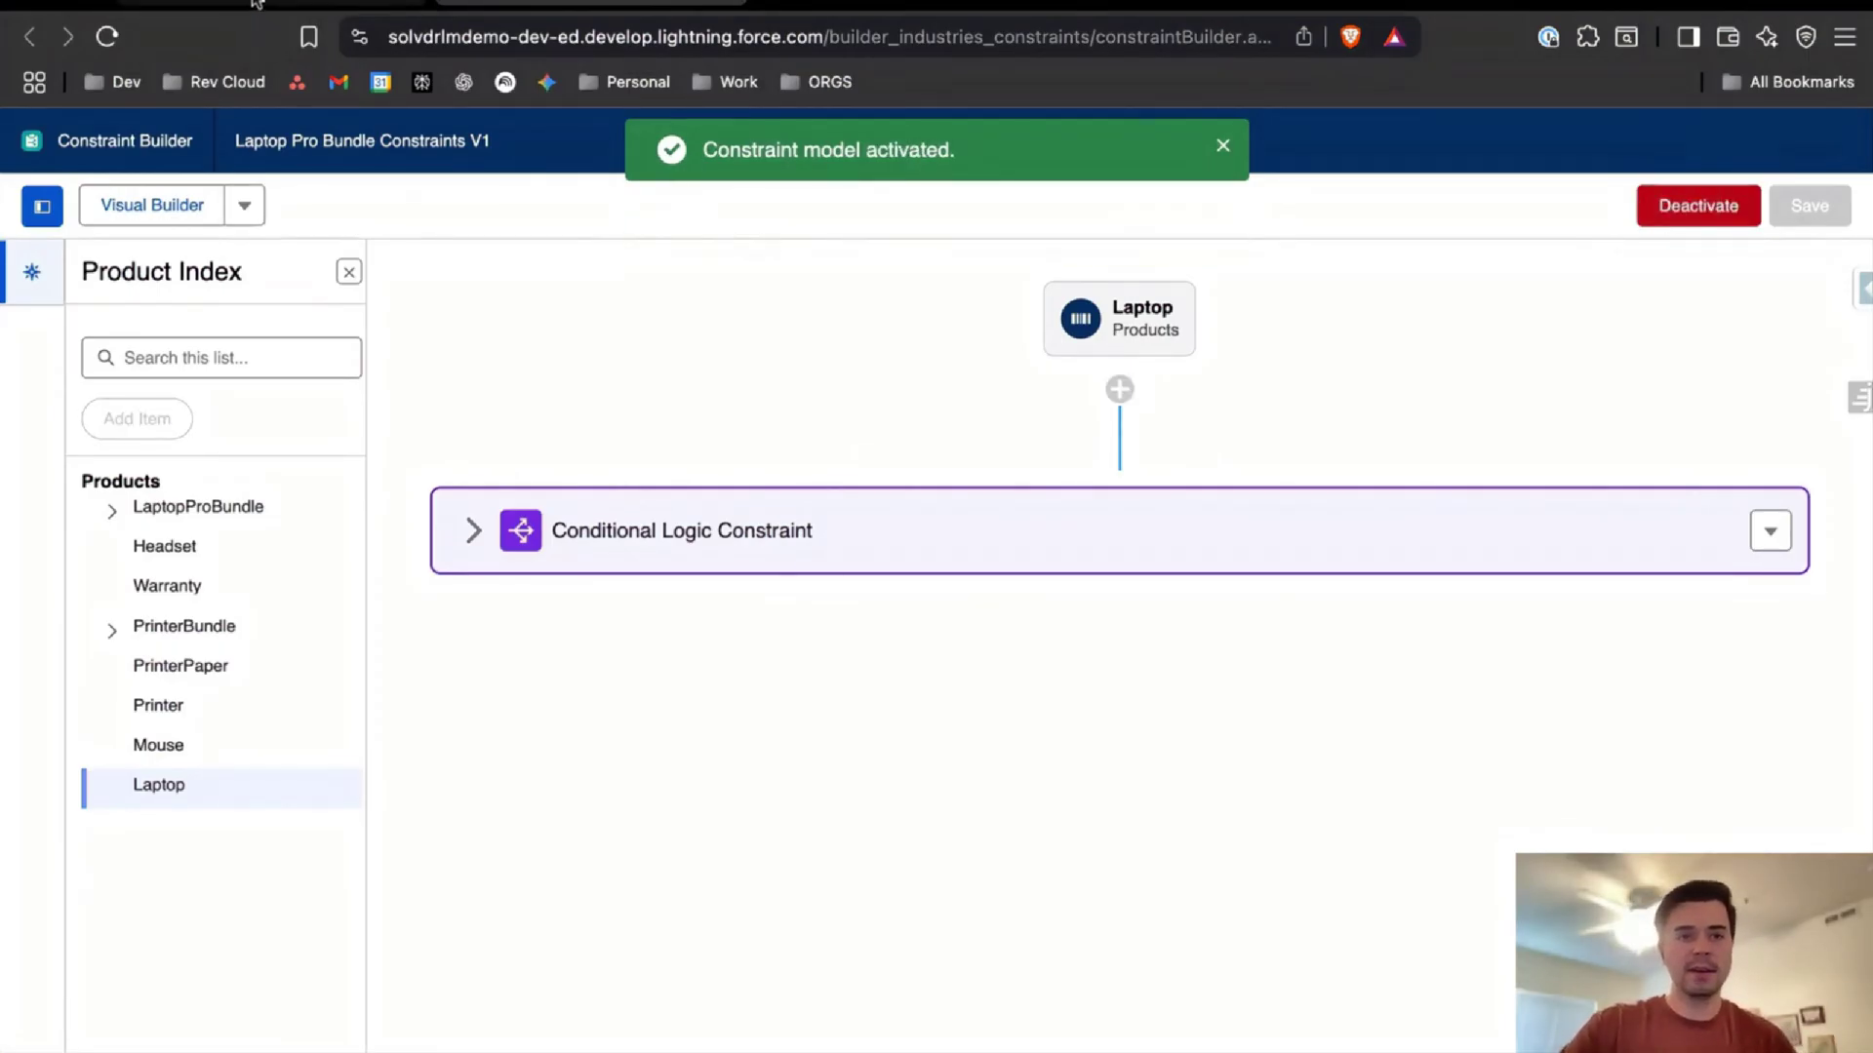
left_click(255, 4)
left_click(390, 615)
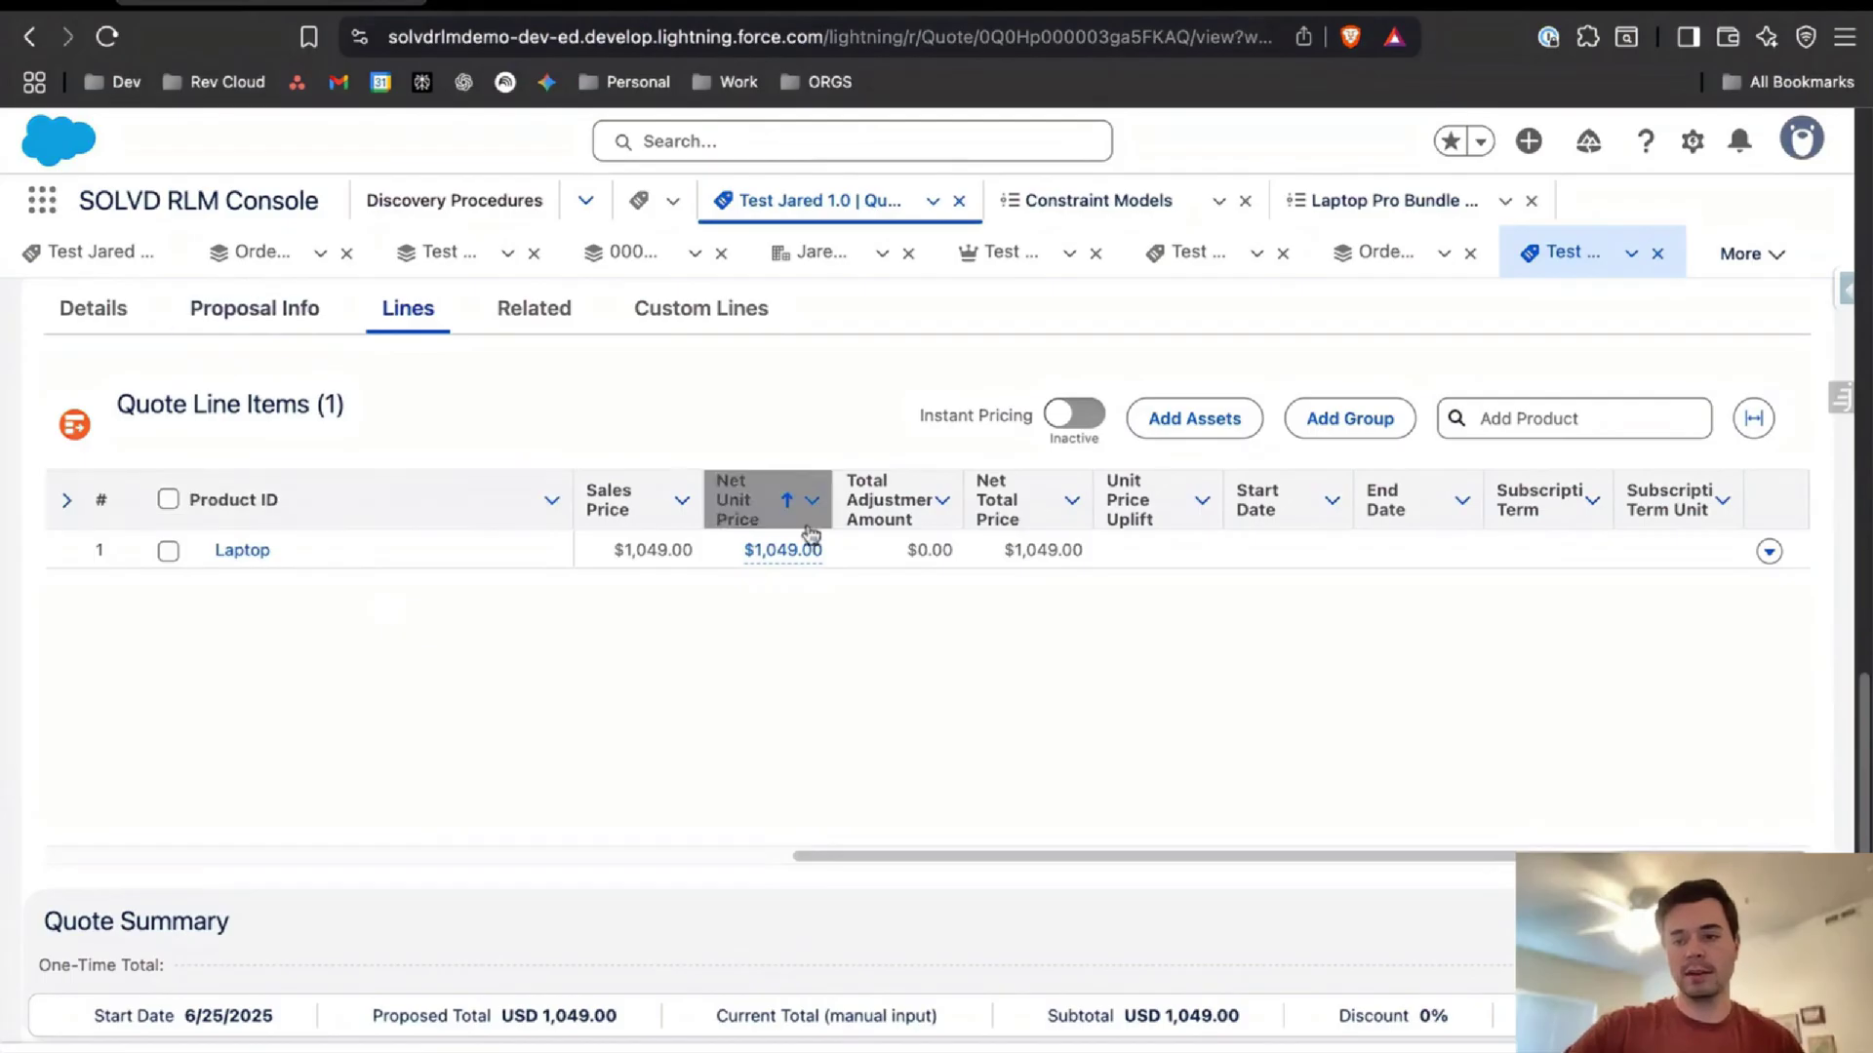
left_click(1767, 553)
left_click(1751, 635)
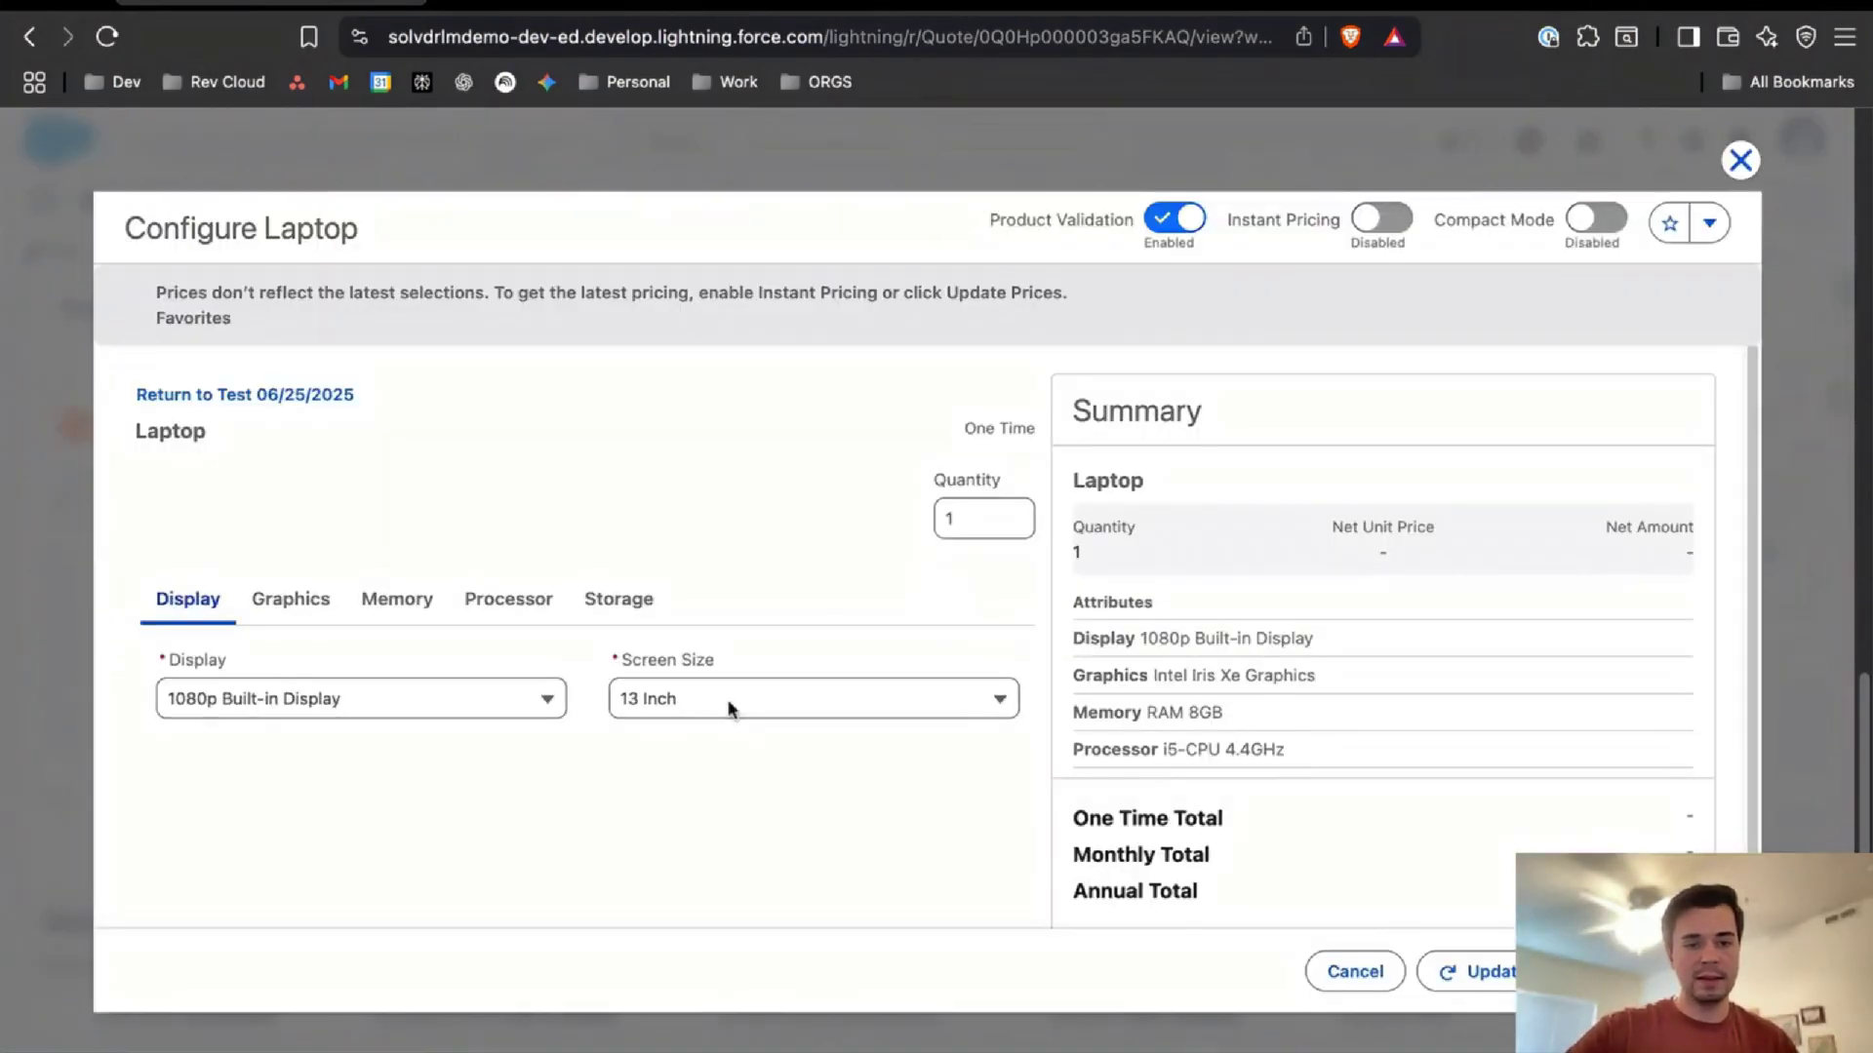
left_click(730, 709)
left_click(506, 815)
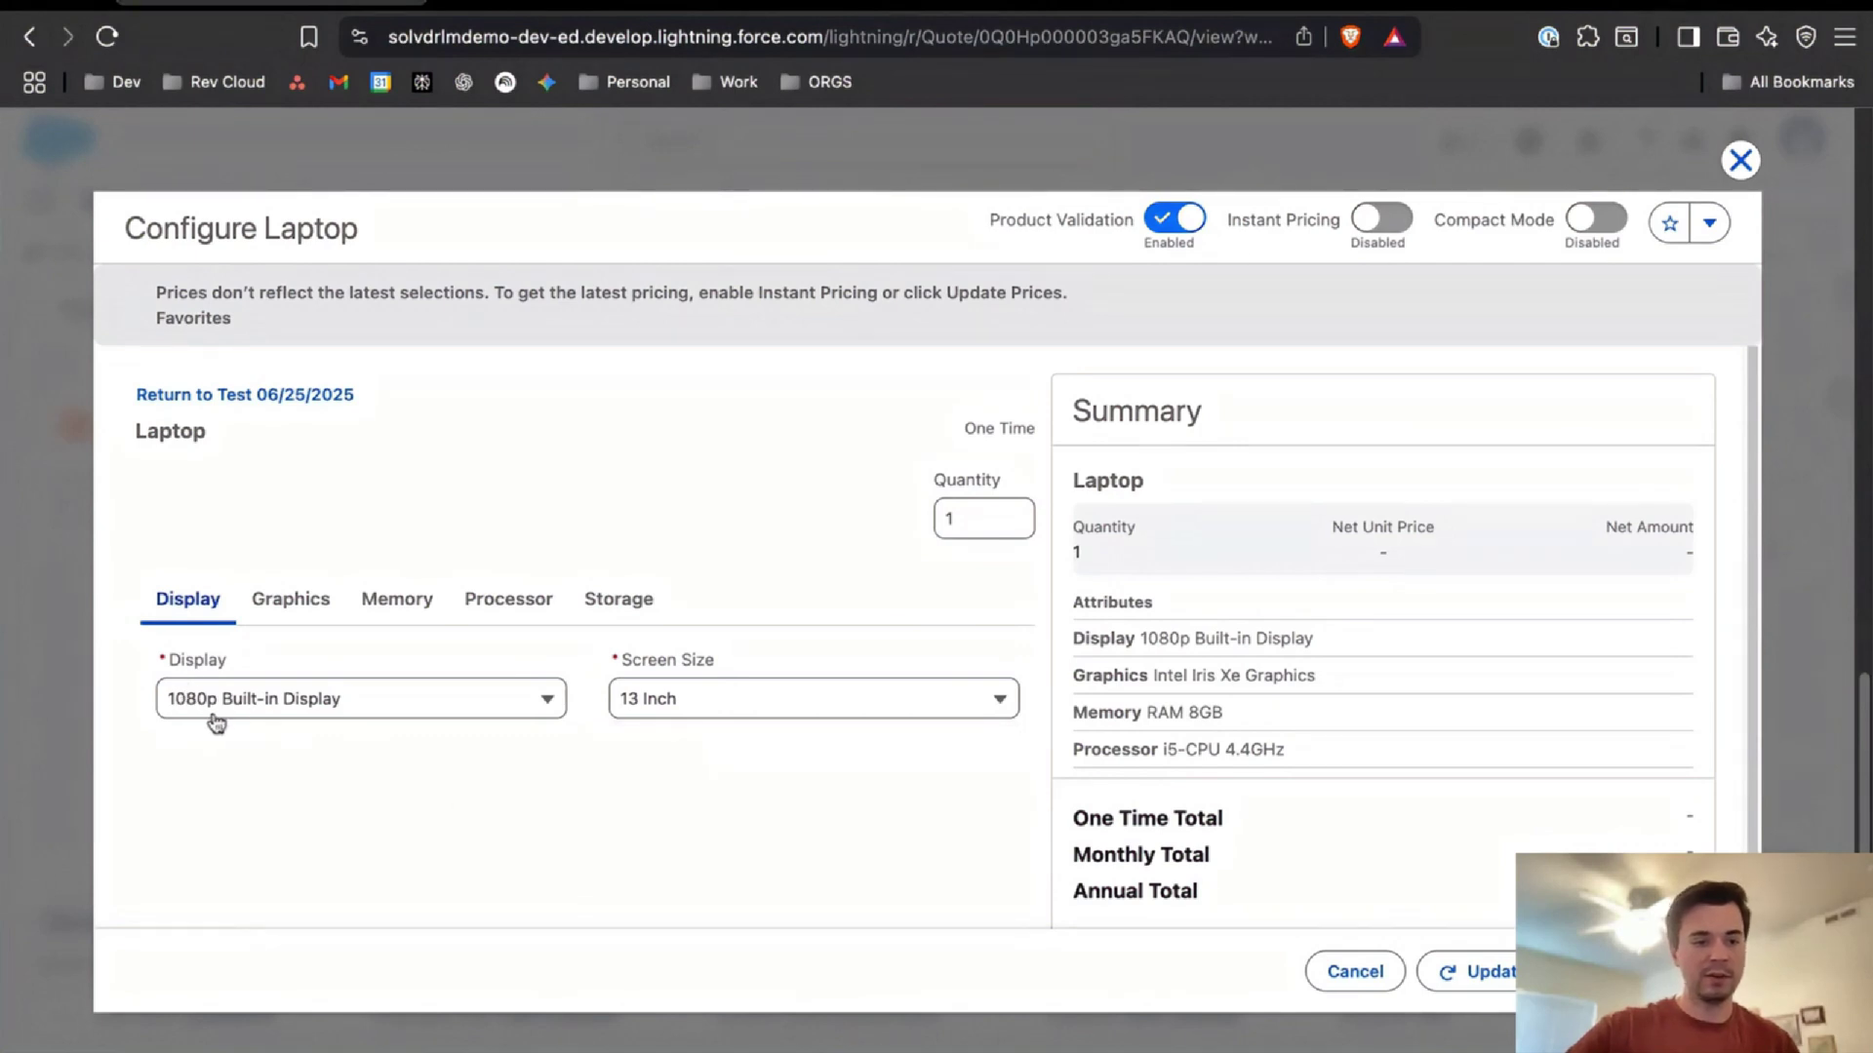
left_click(788, 709)
left_click(794, 882)
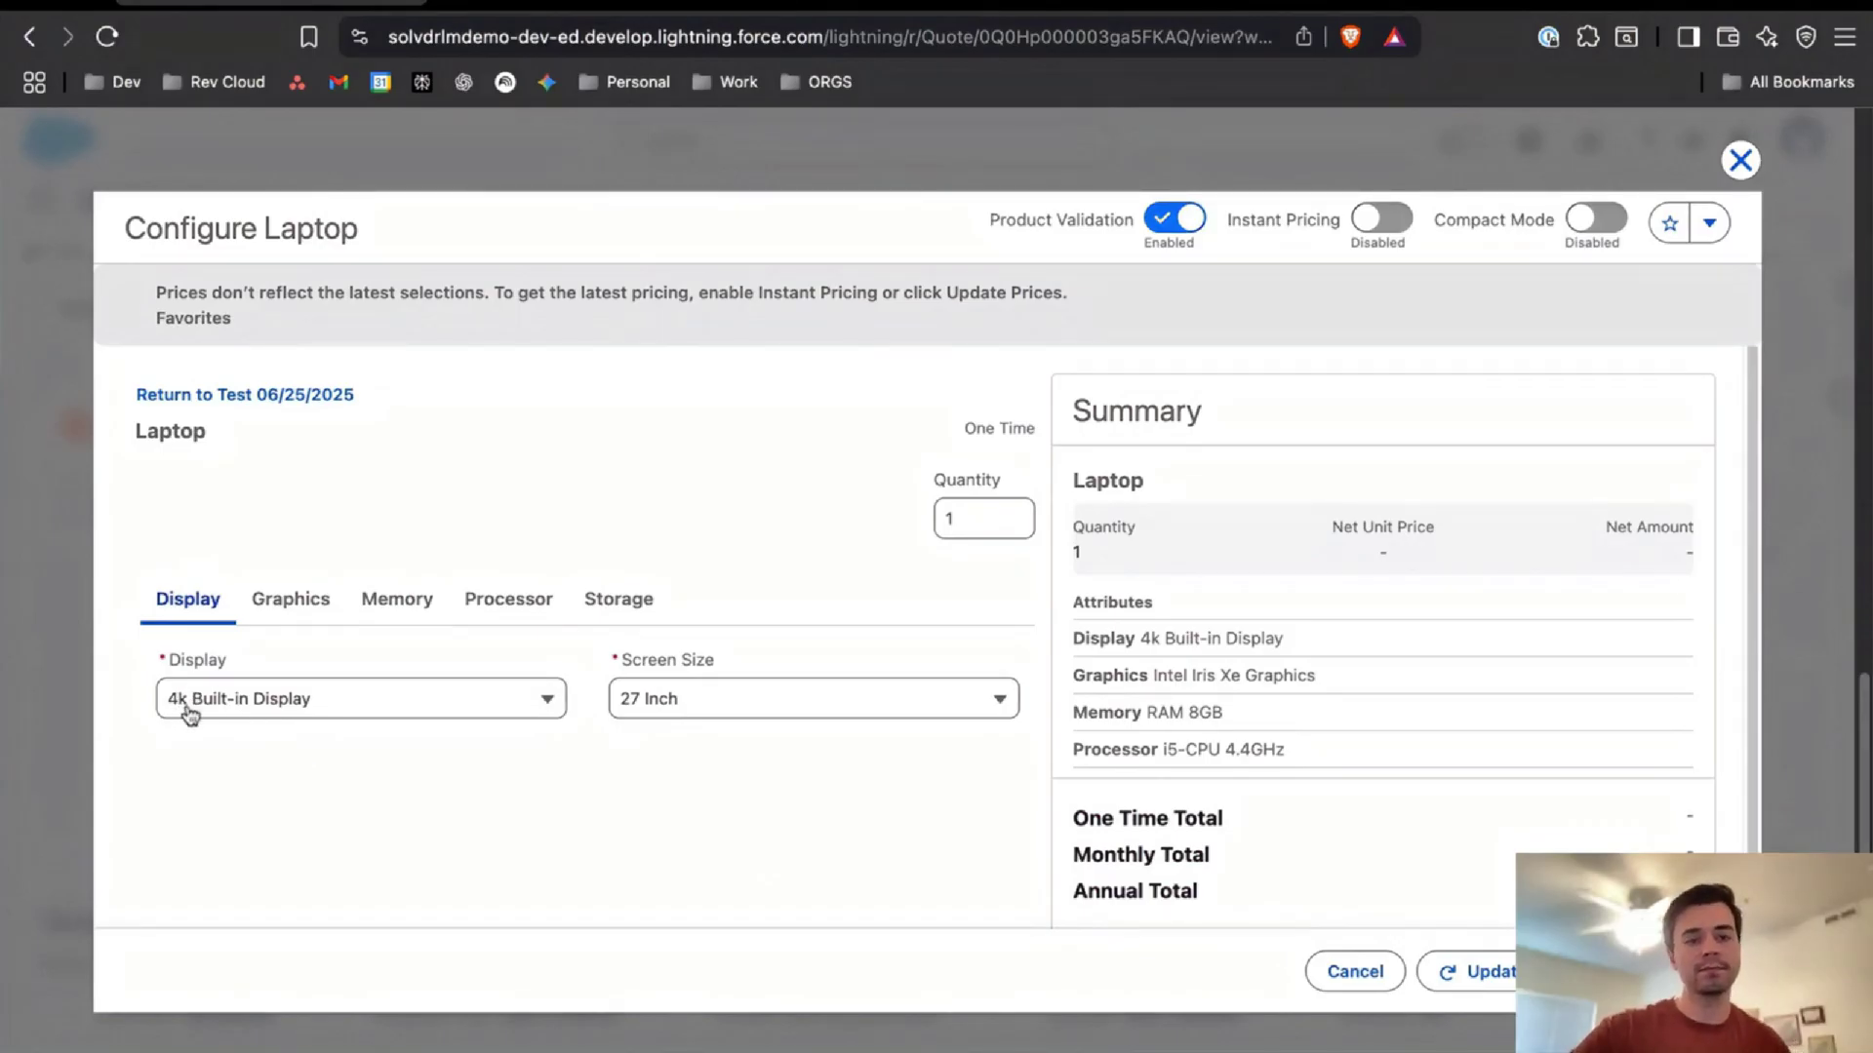
left_click(635, 714)
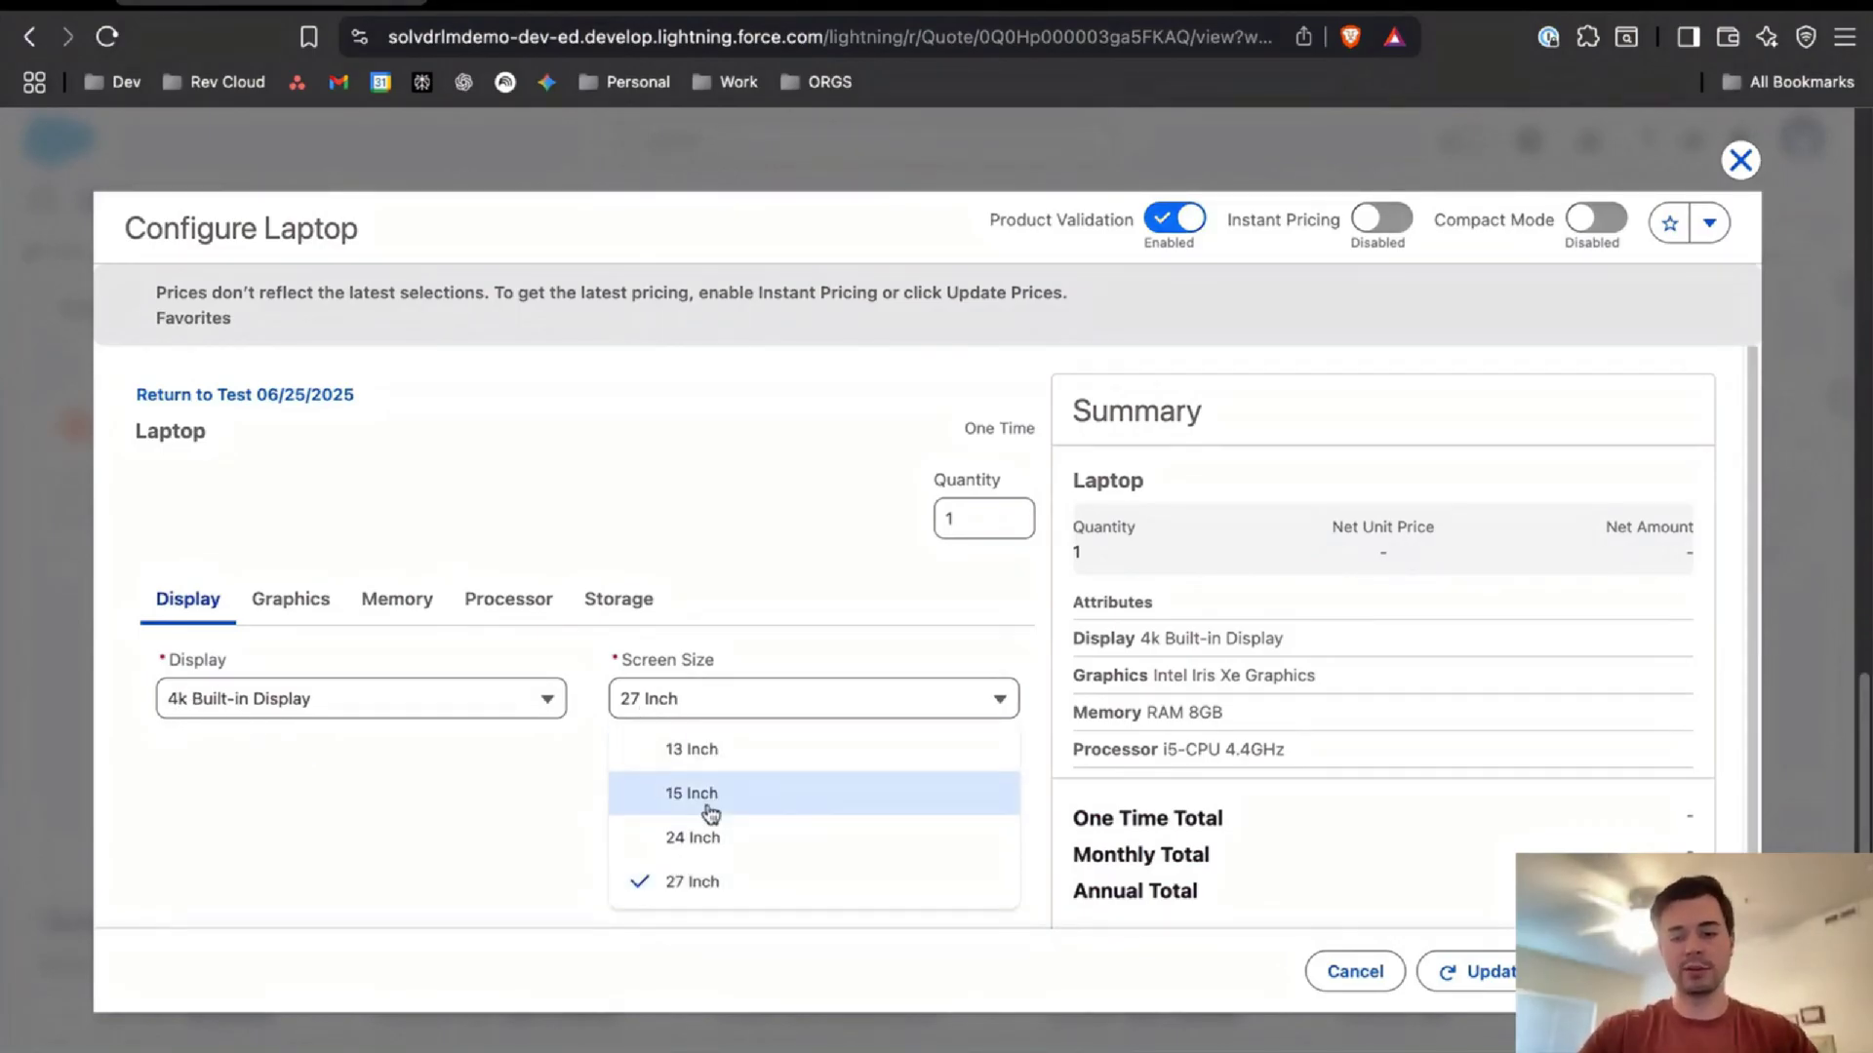
left_click(737, 762)
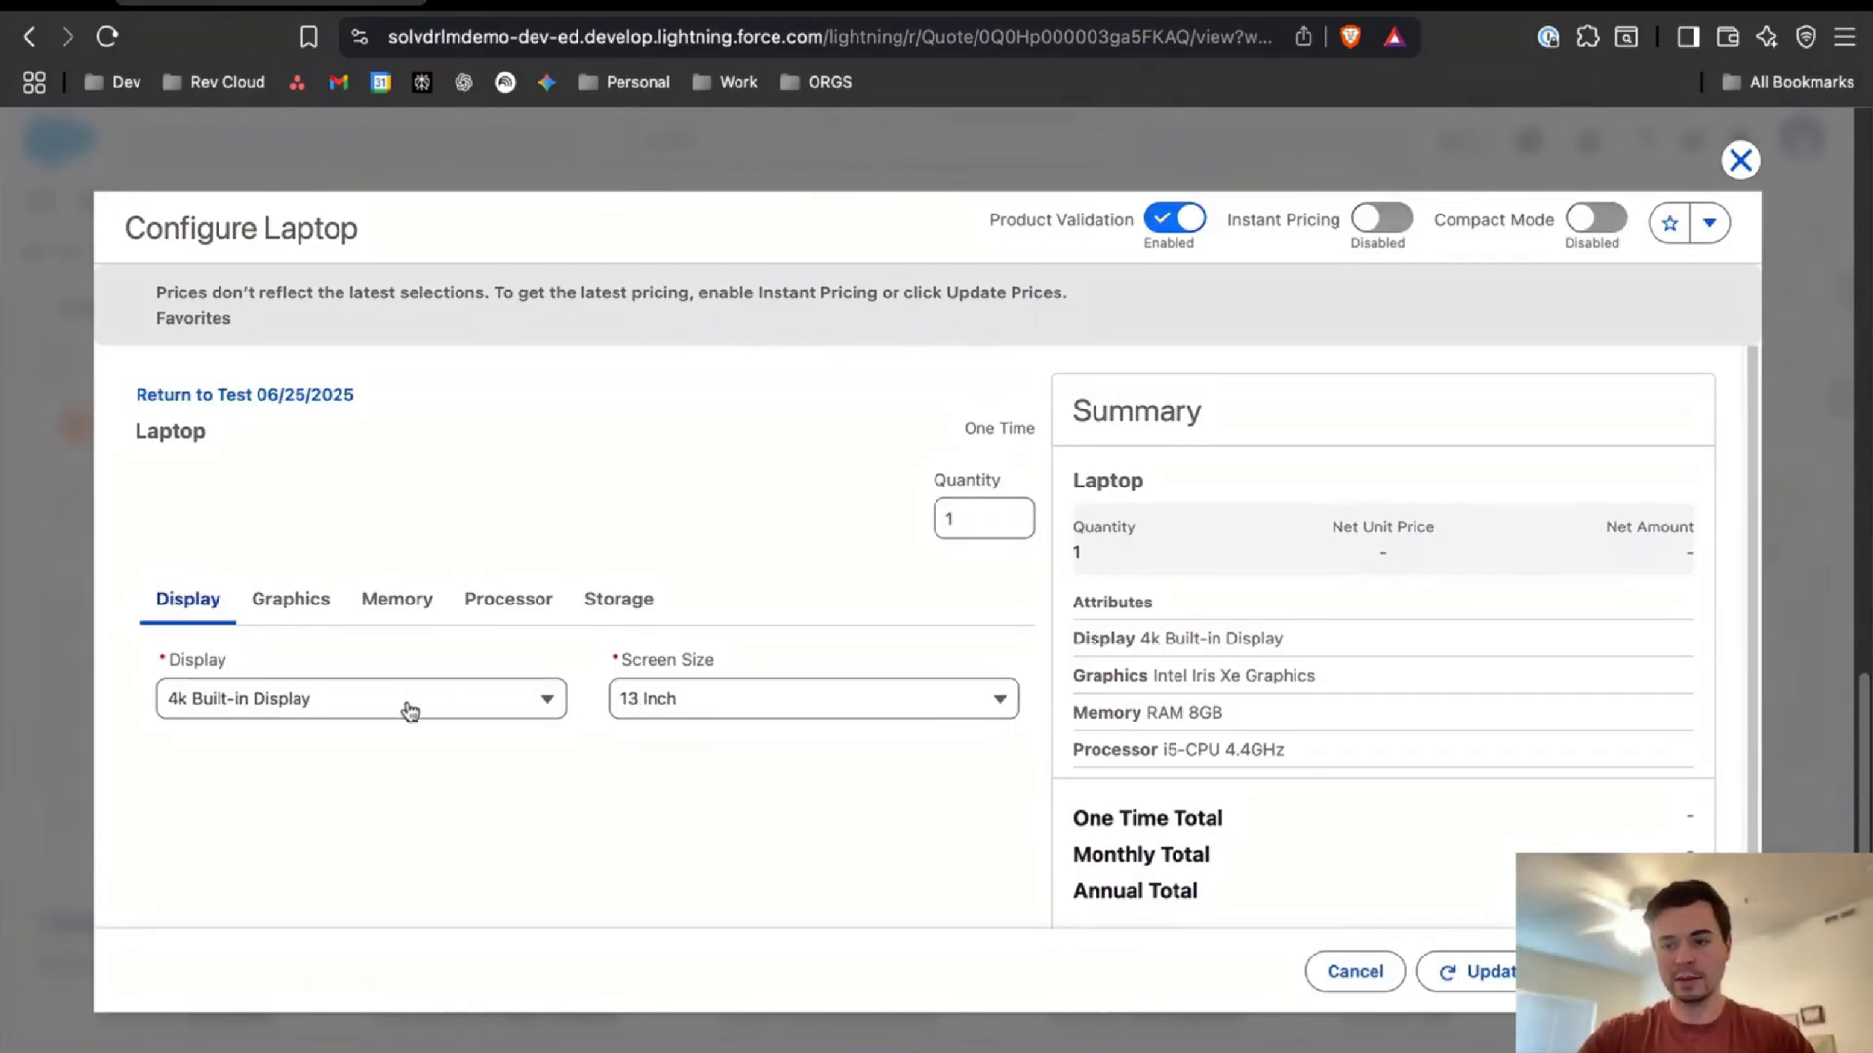
left_click(407, 706)
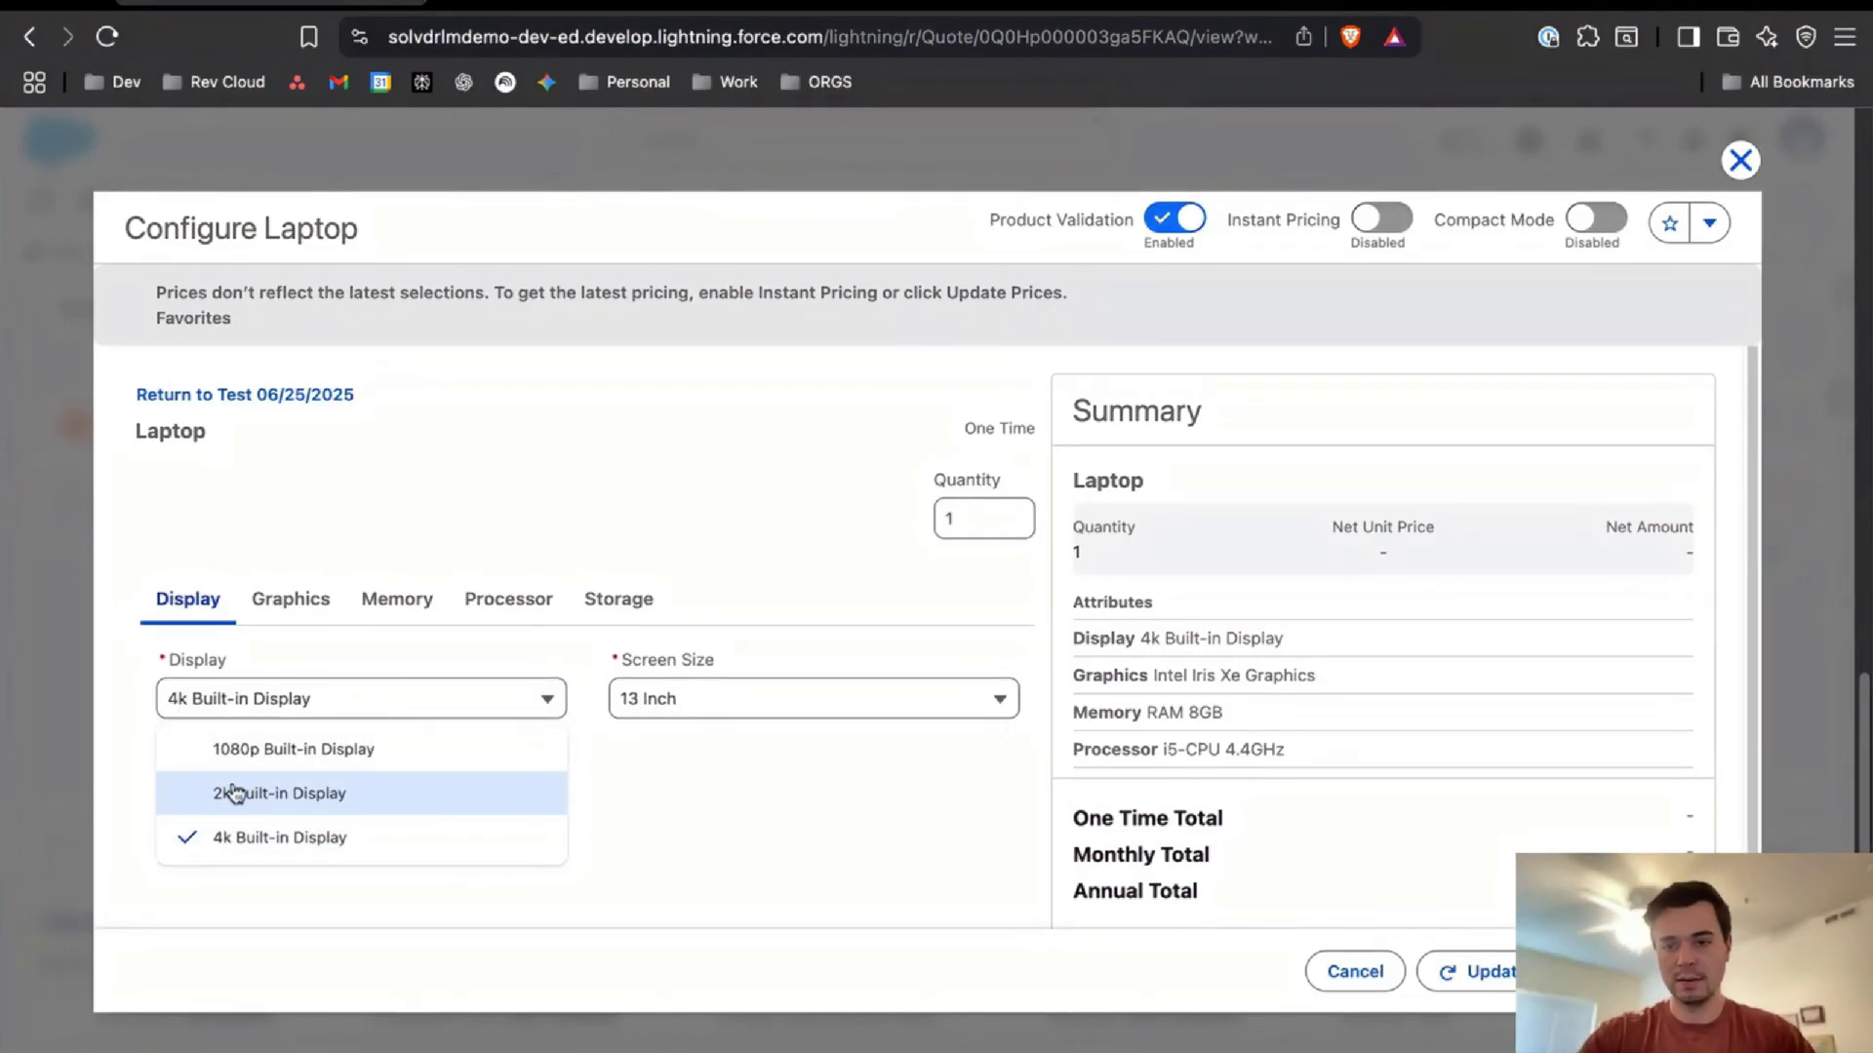
left_click(235, 794)
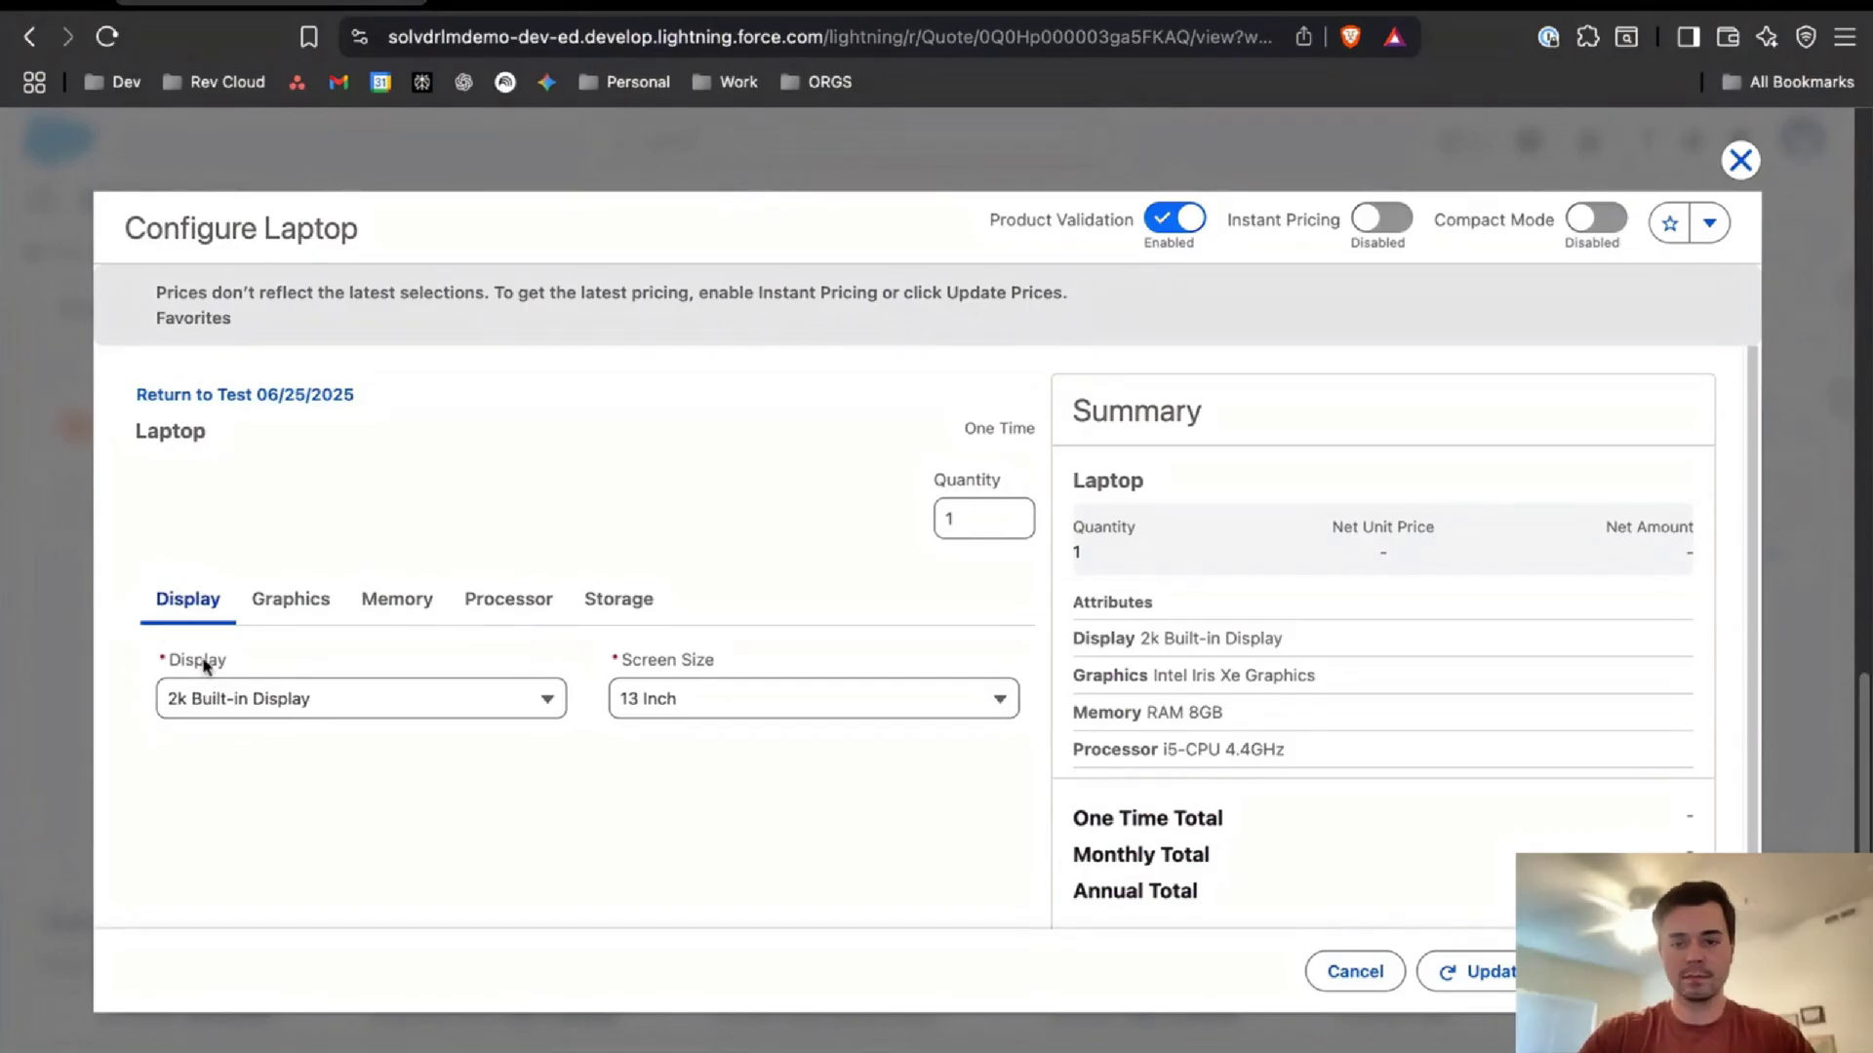
left_click(693, 700)
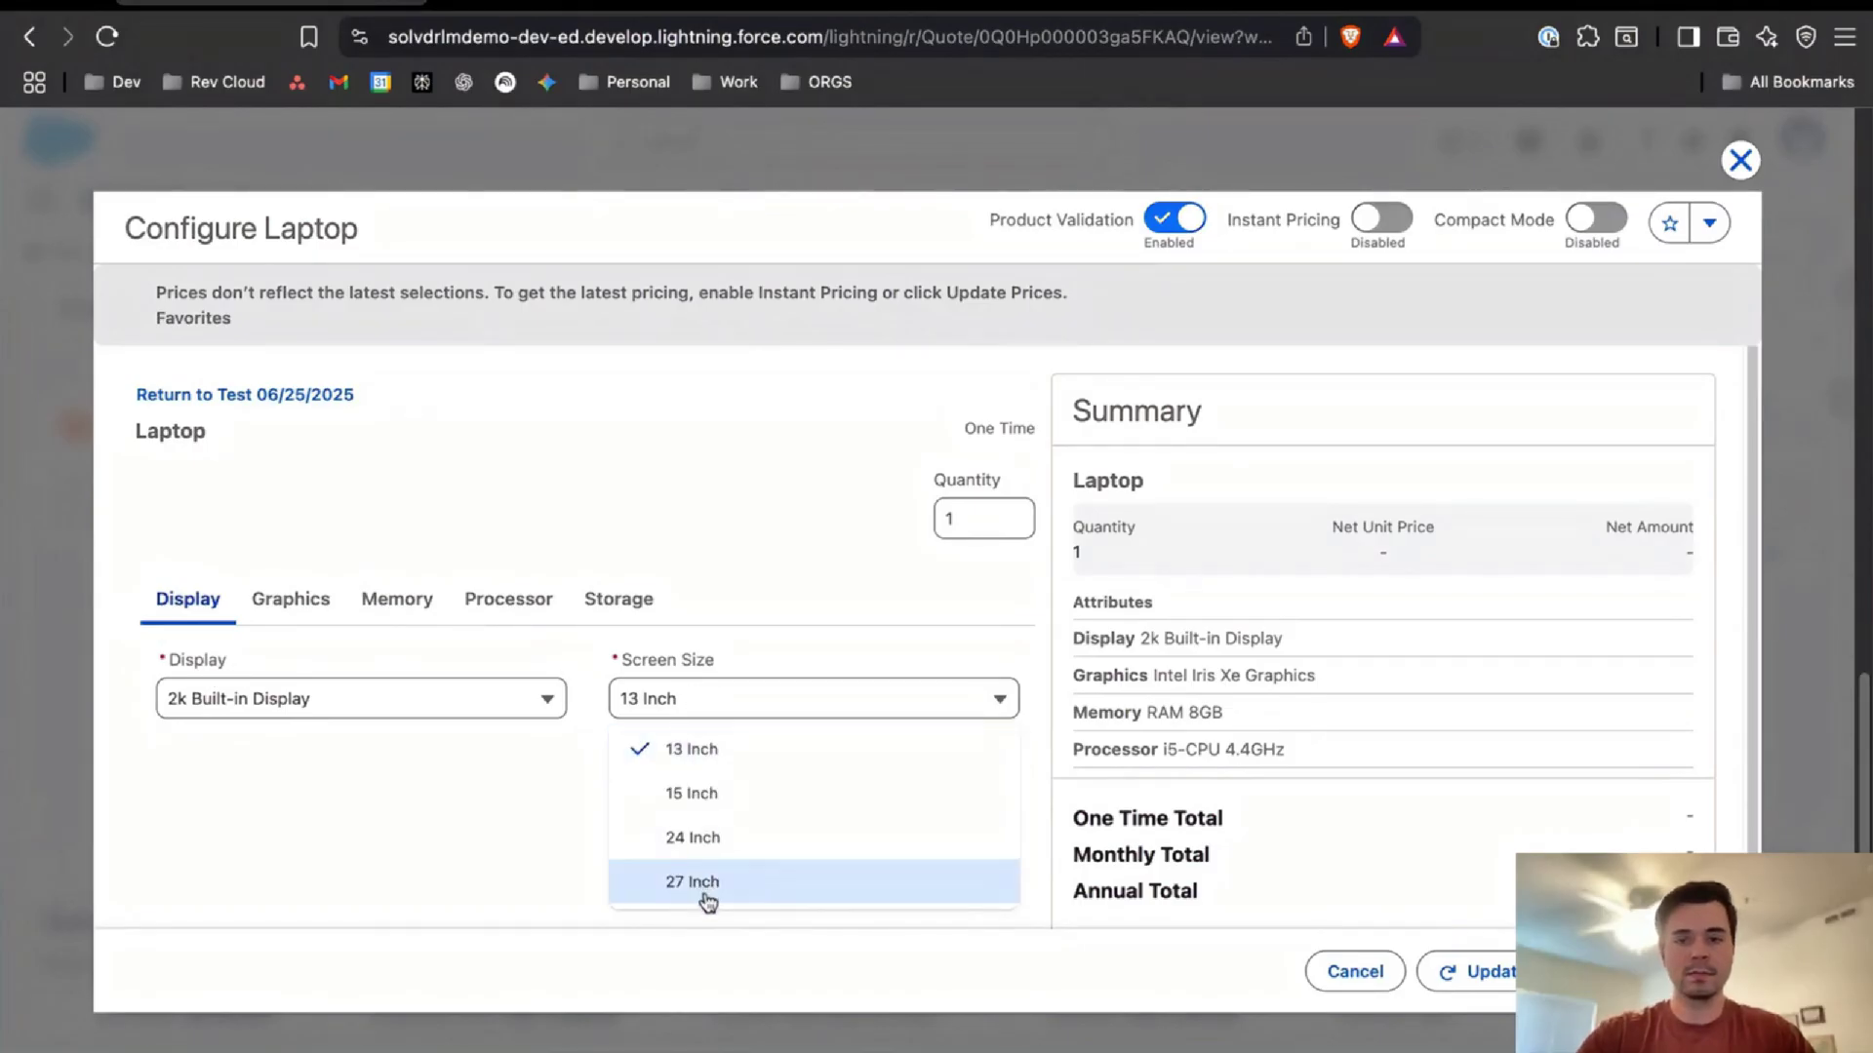
left_click(707, 886)
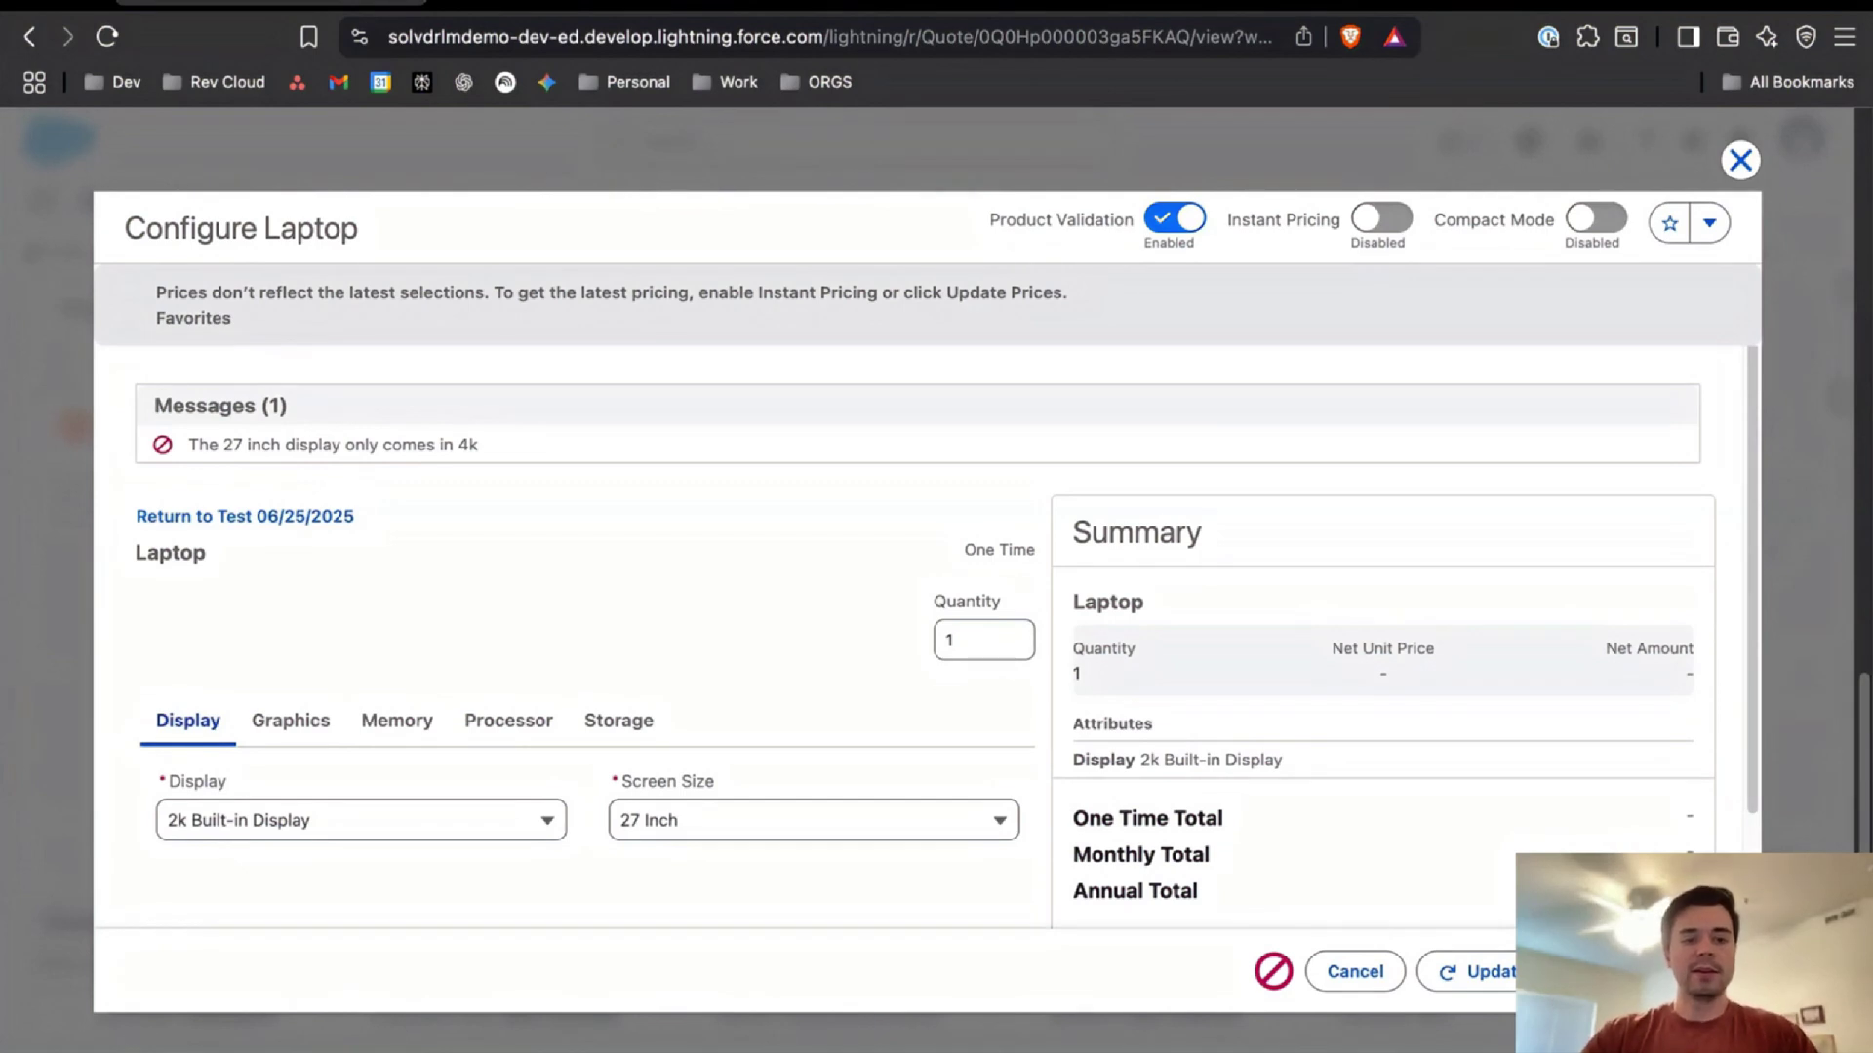
left_click(278, 820)
left_click(278, 959)
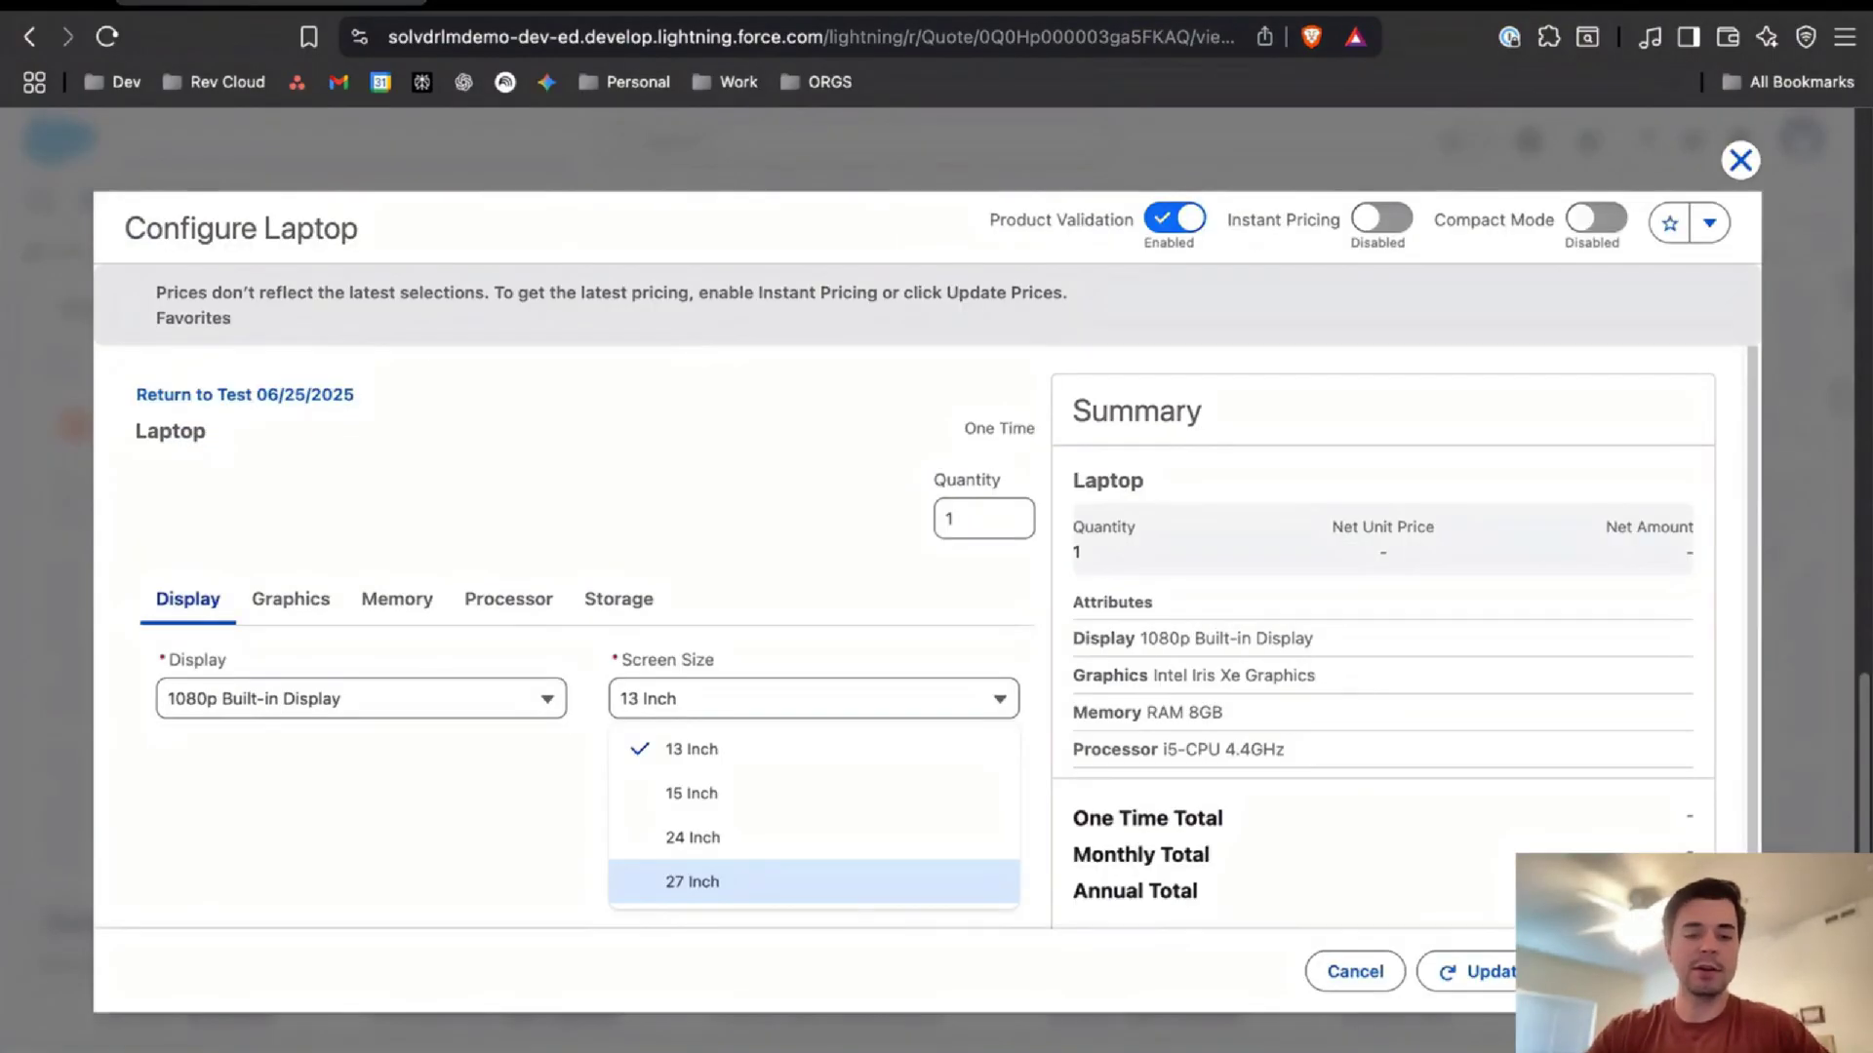
left_click(669, 883)
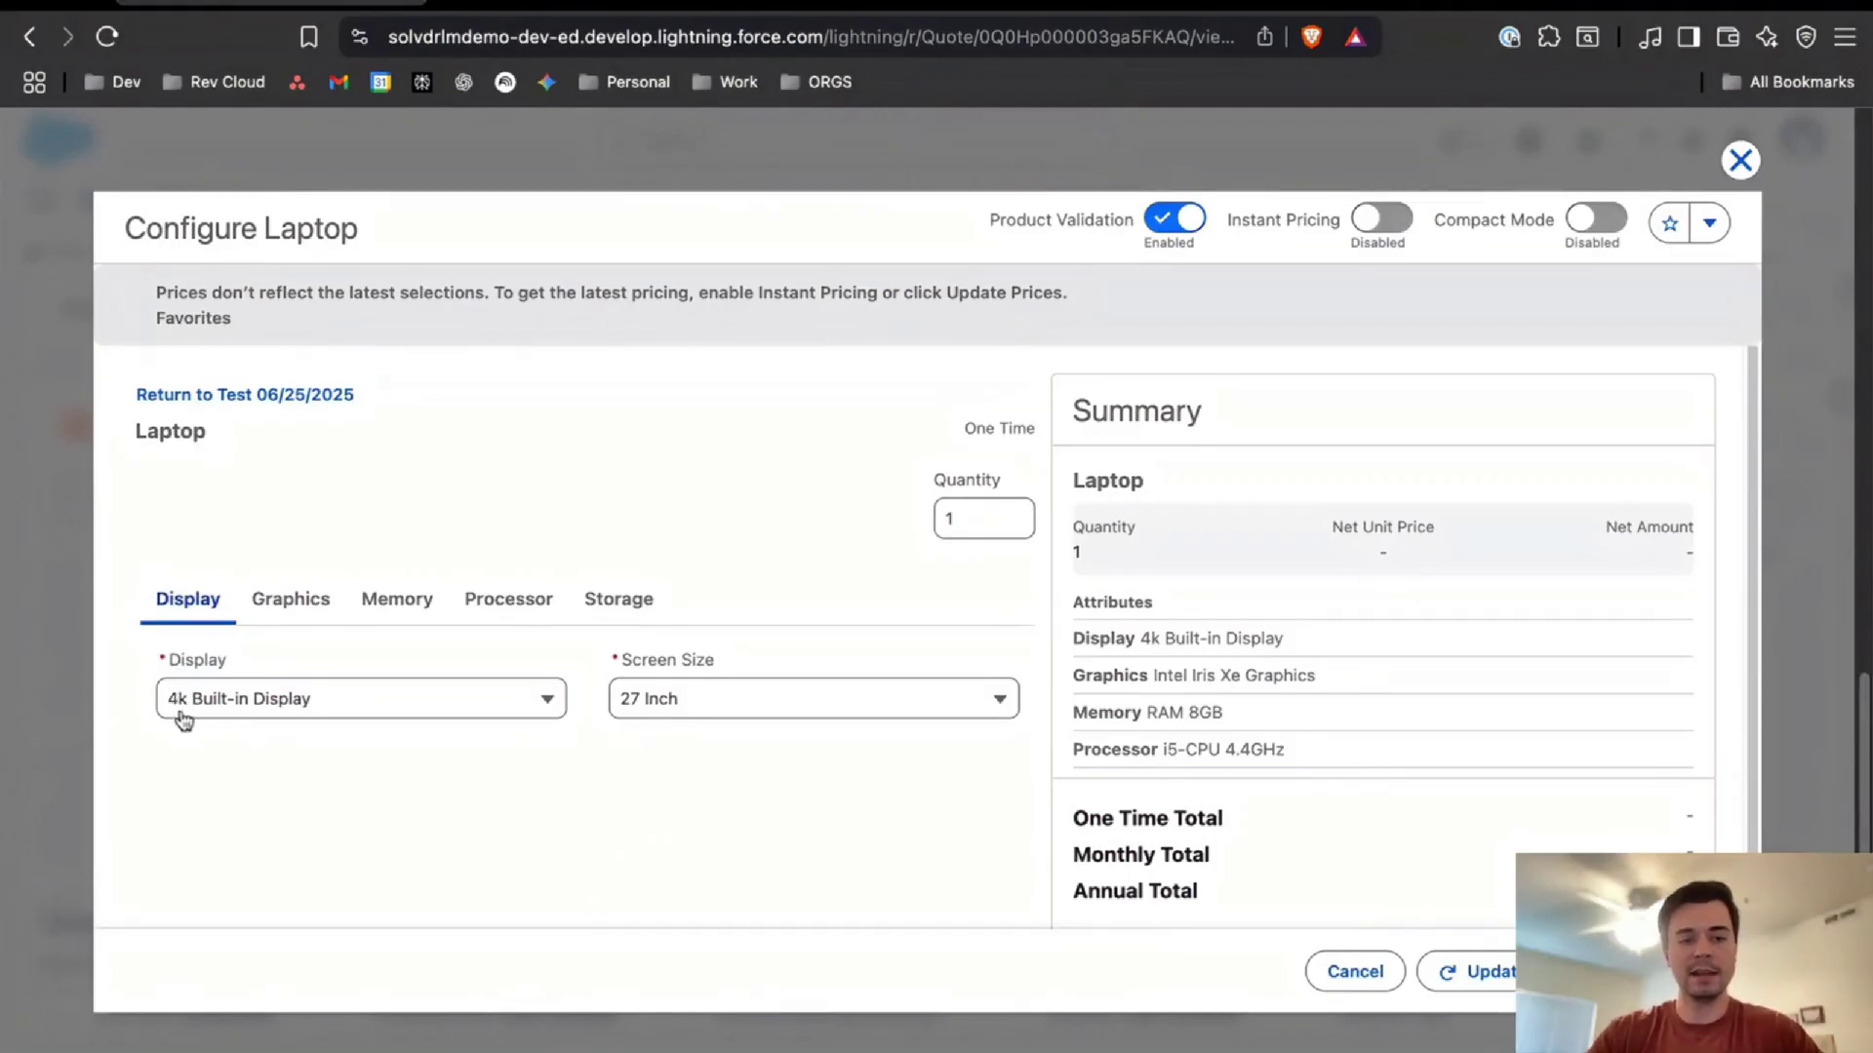
left_click(459, 717)
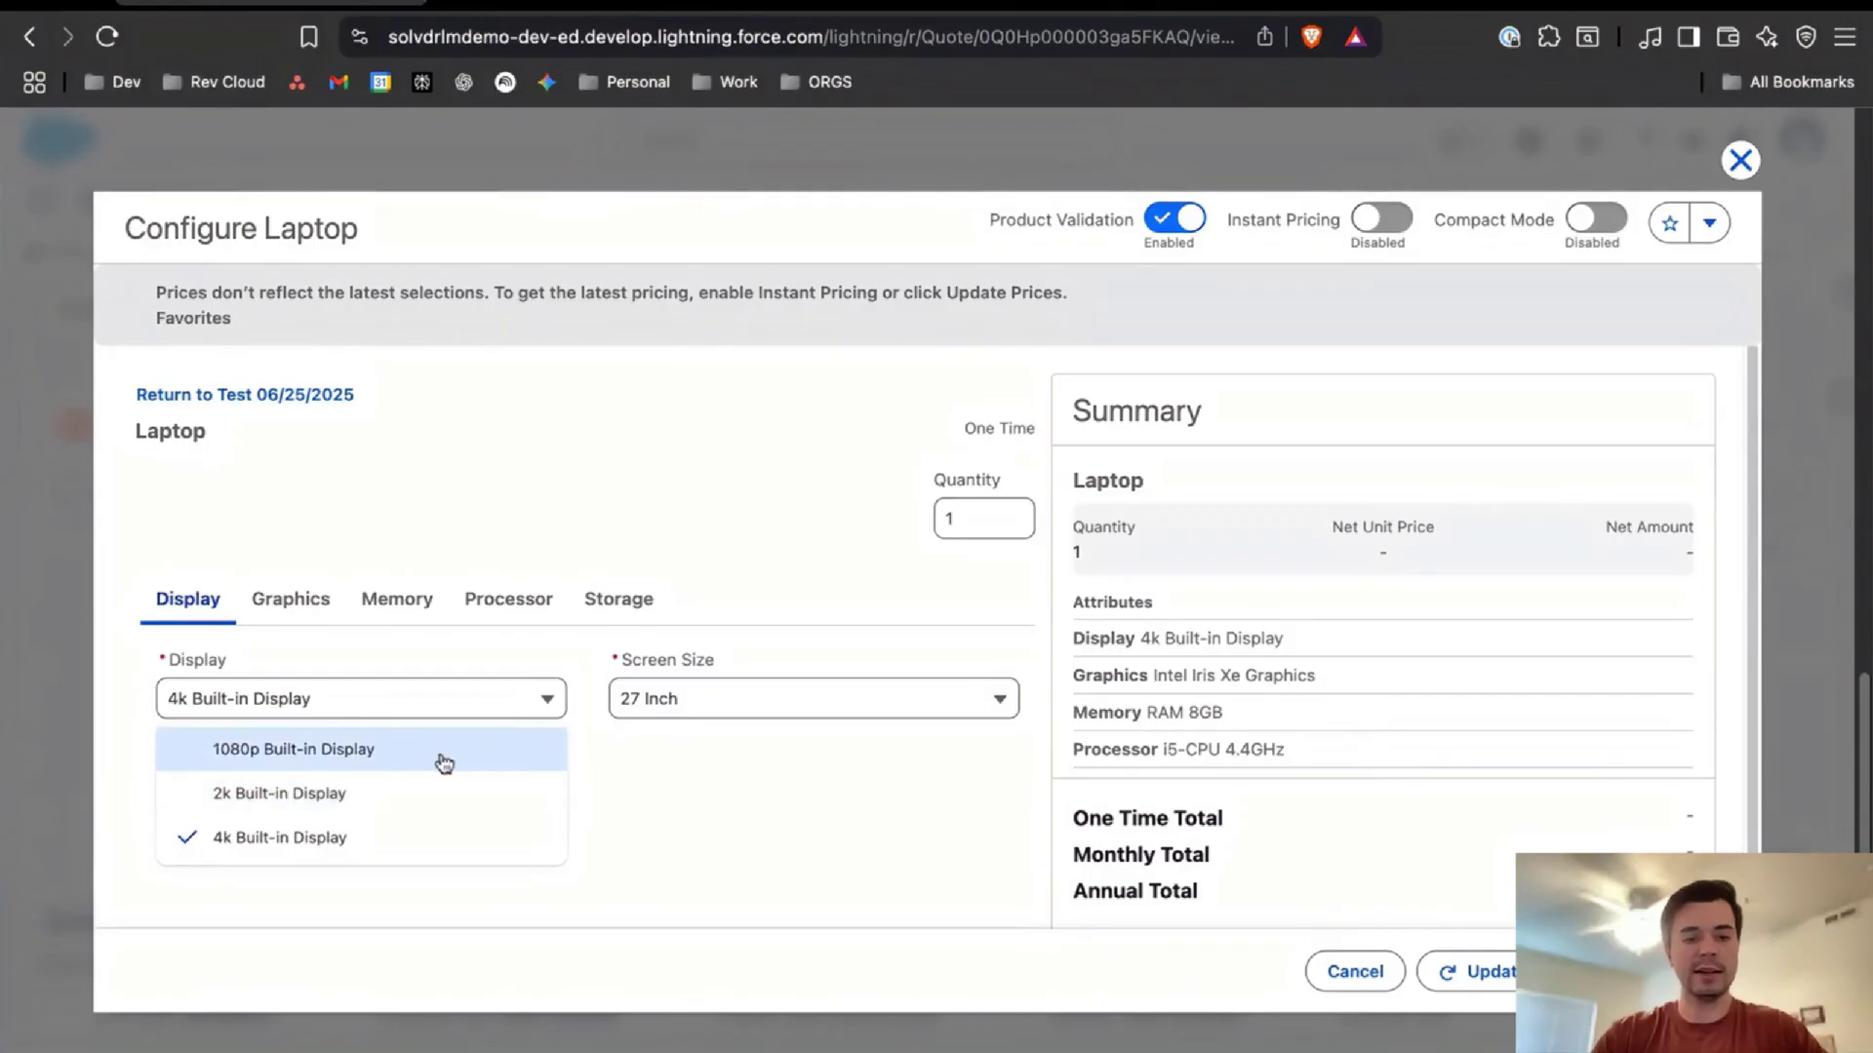
left_click(654, 696)
left_click(673, 751)
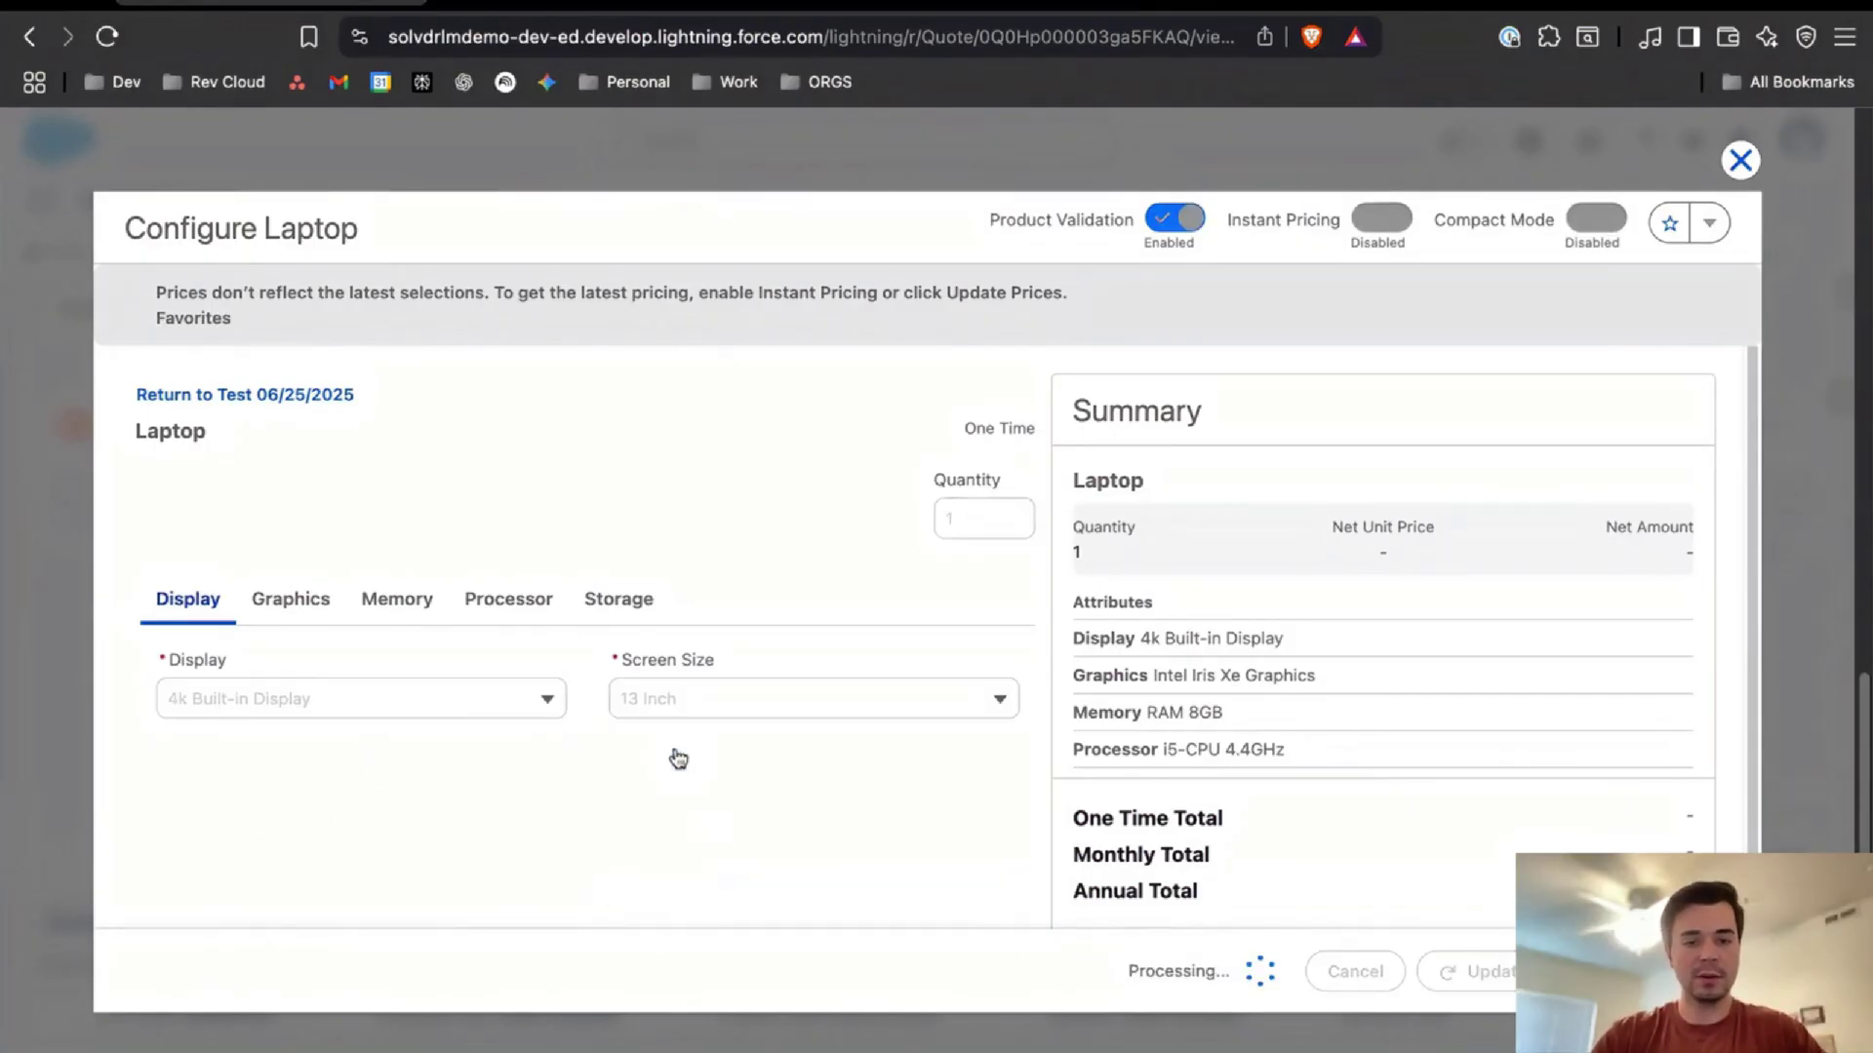
left_click(436, 719)
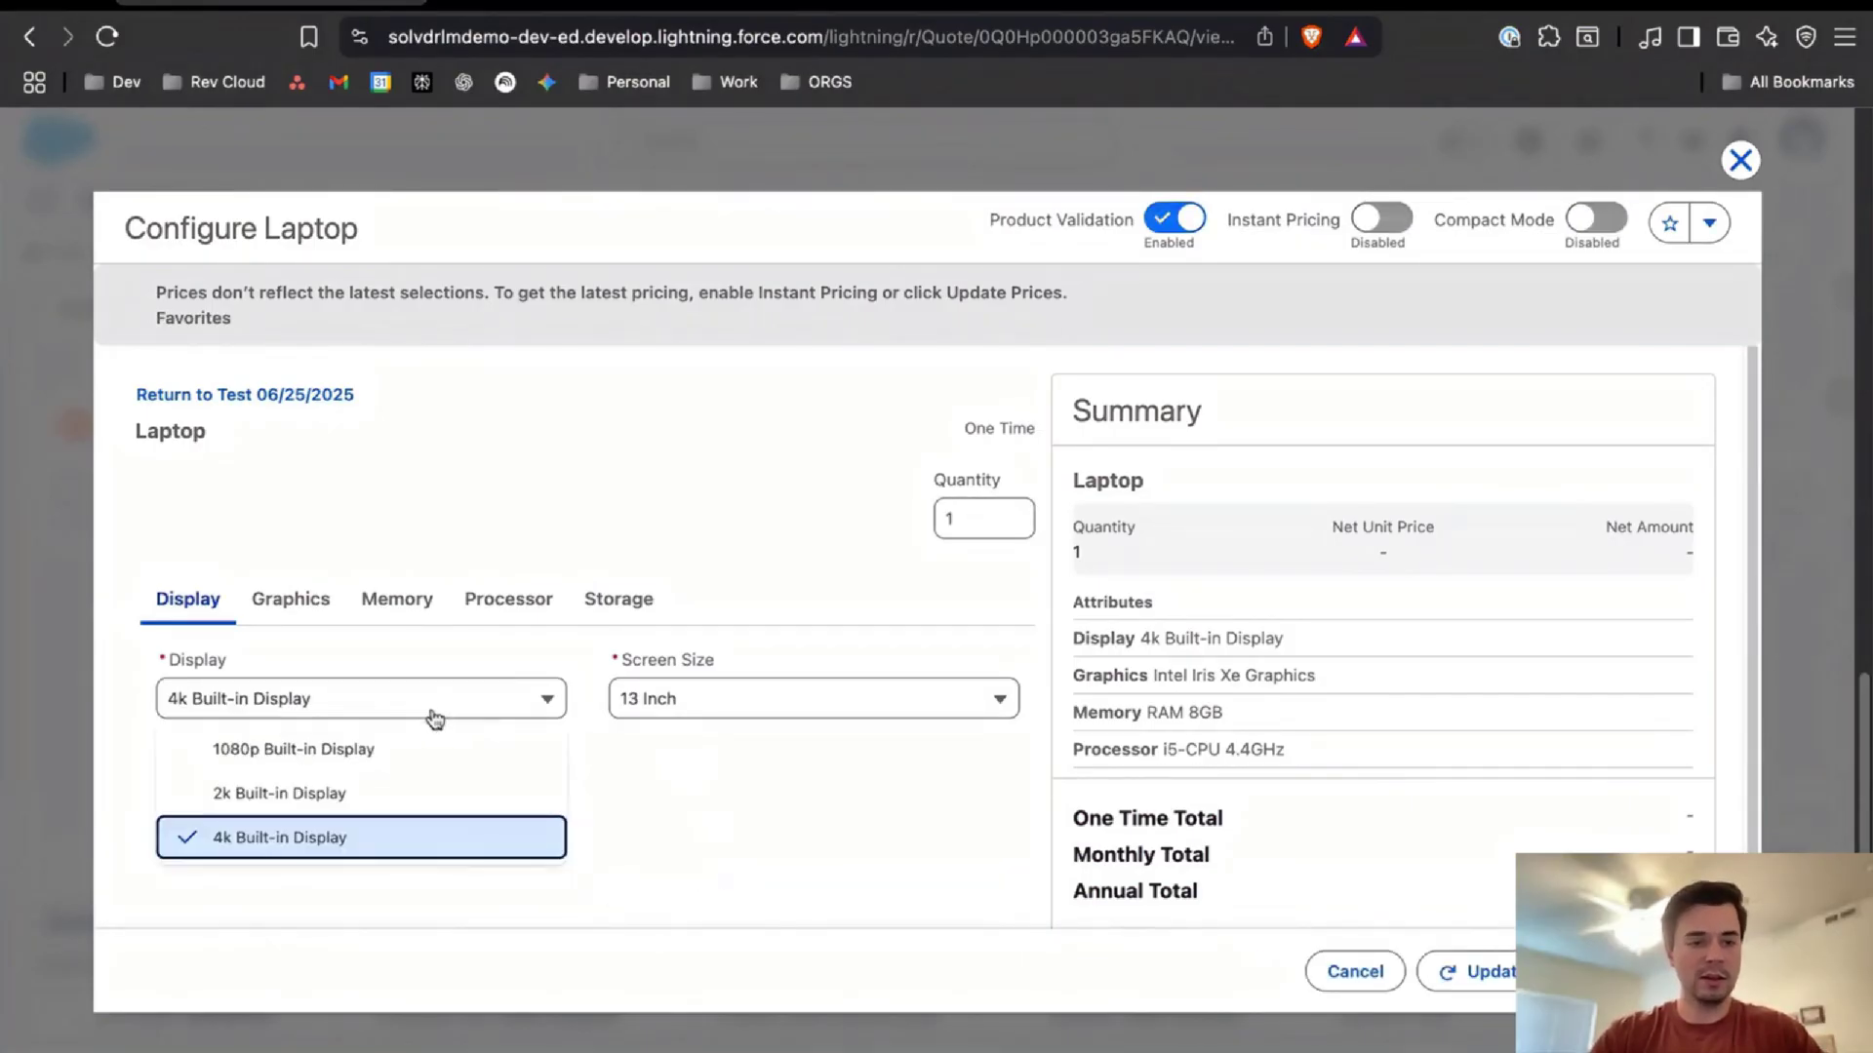
left_click(246, 751)
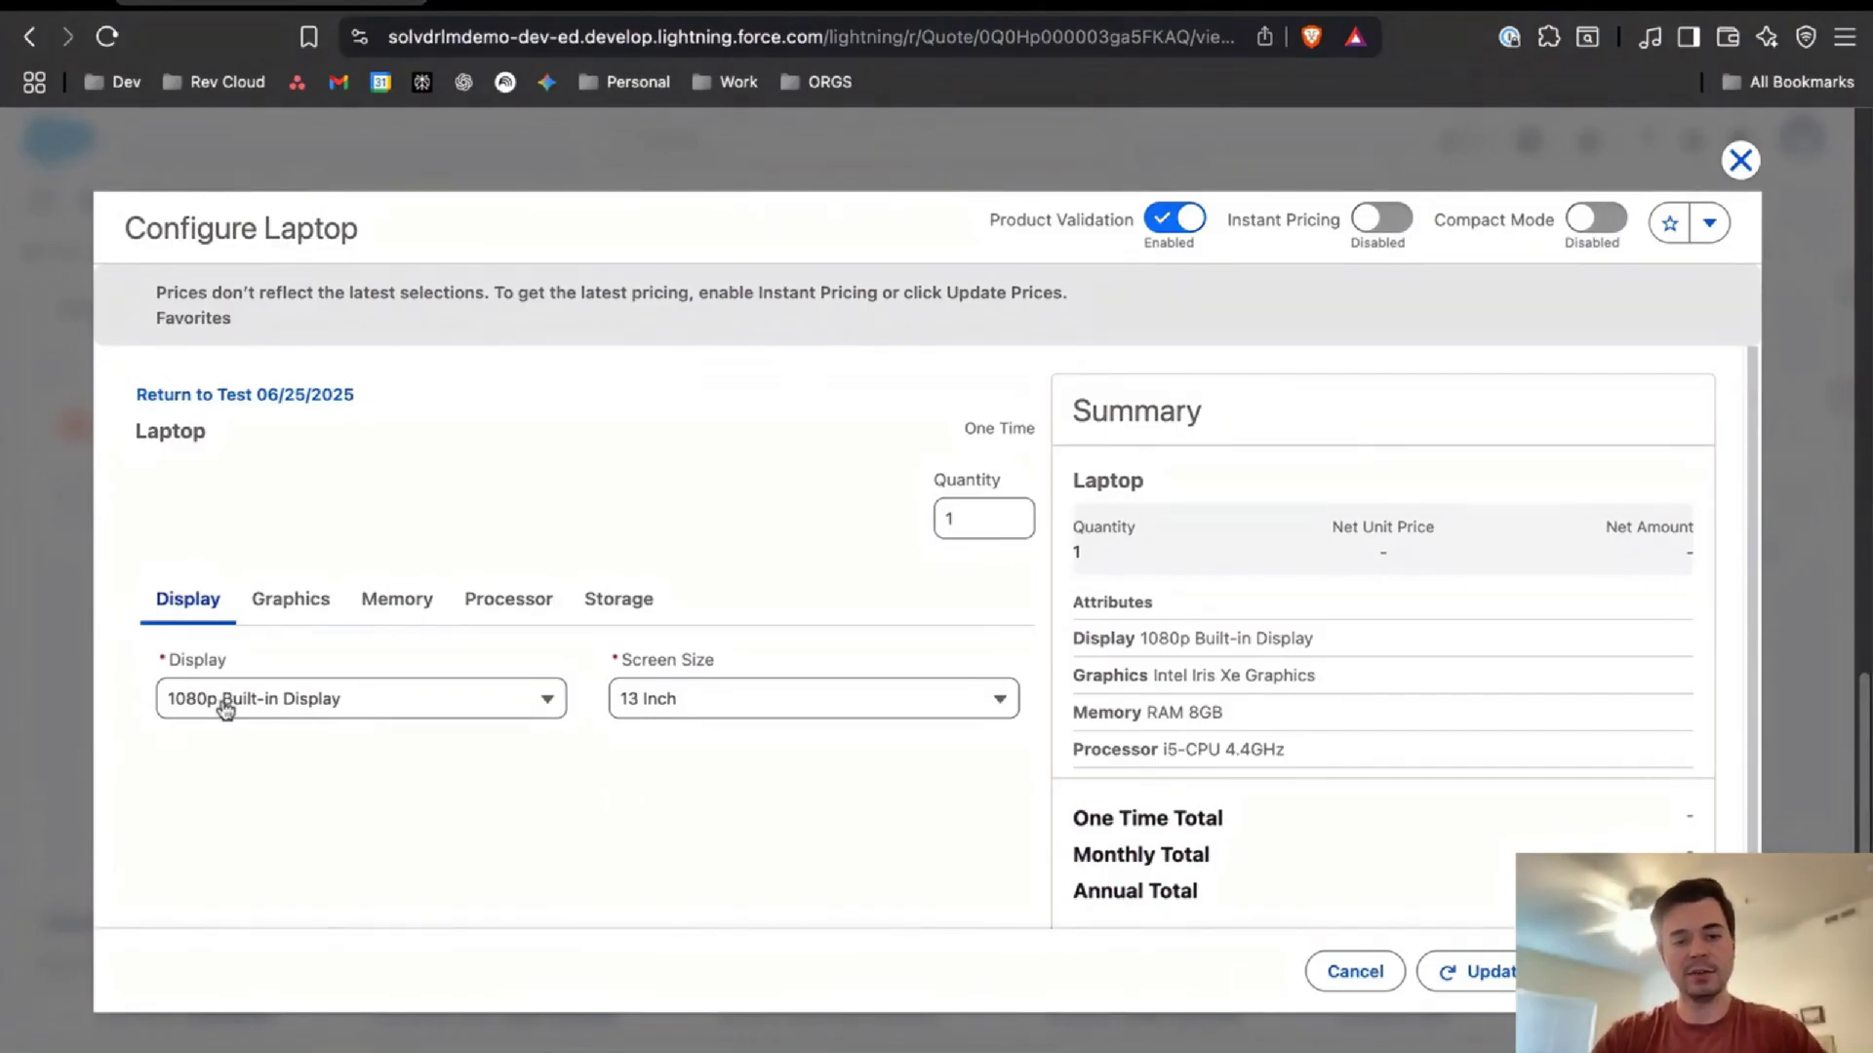
left_click(683, 702)
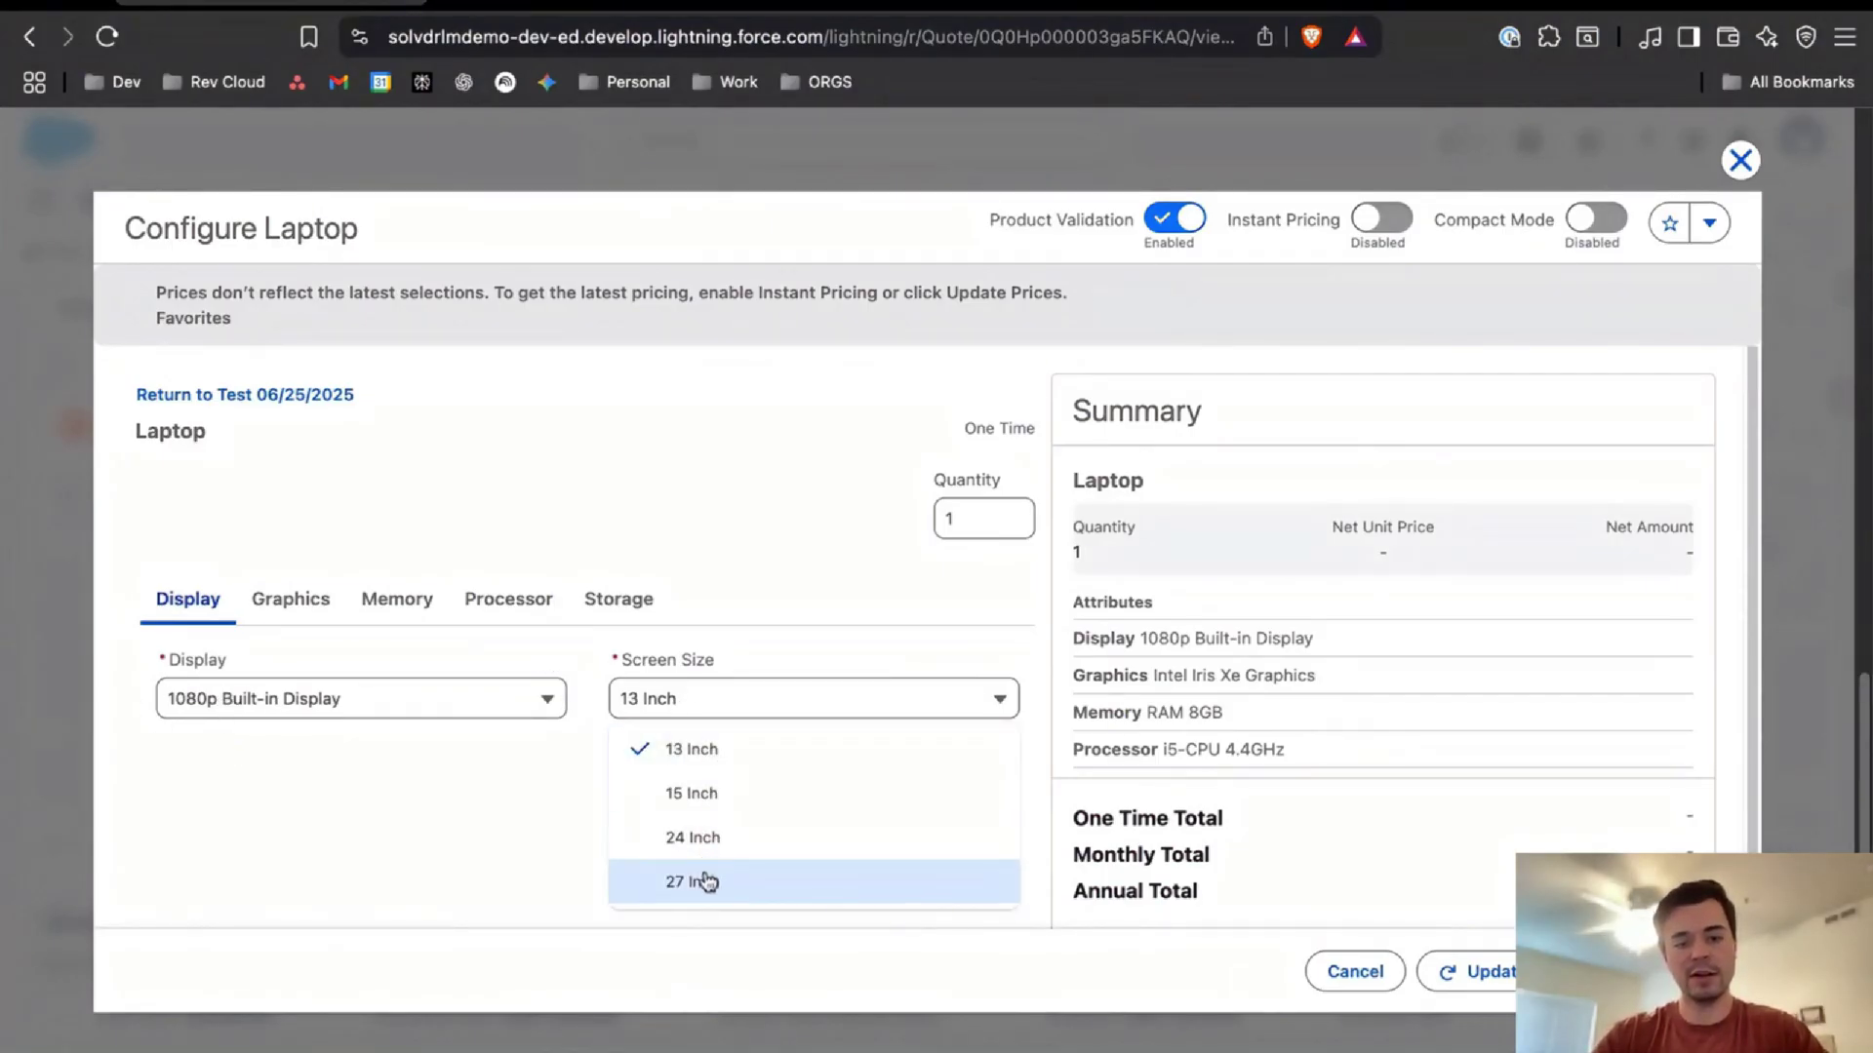
left_click(708, 886)
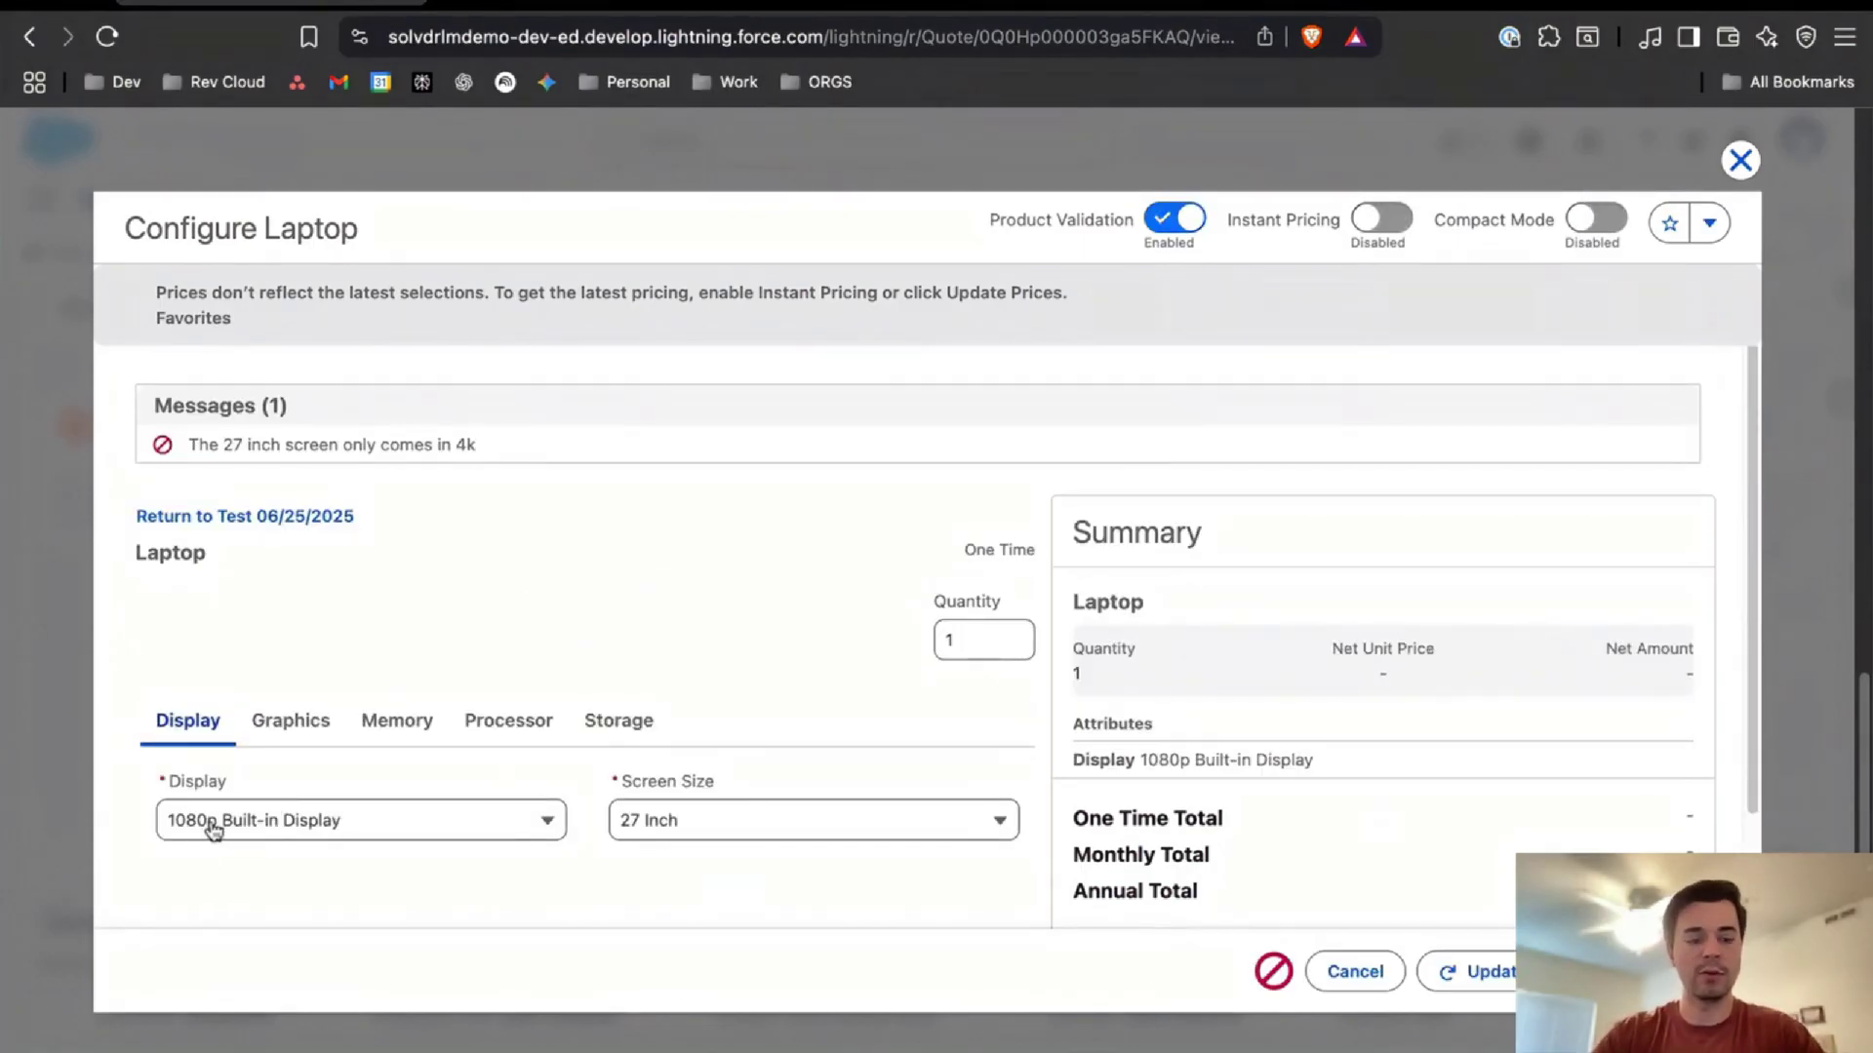
left_click_drag(137, 414, 146, 415)
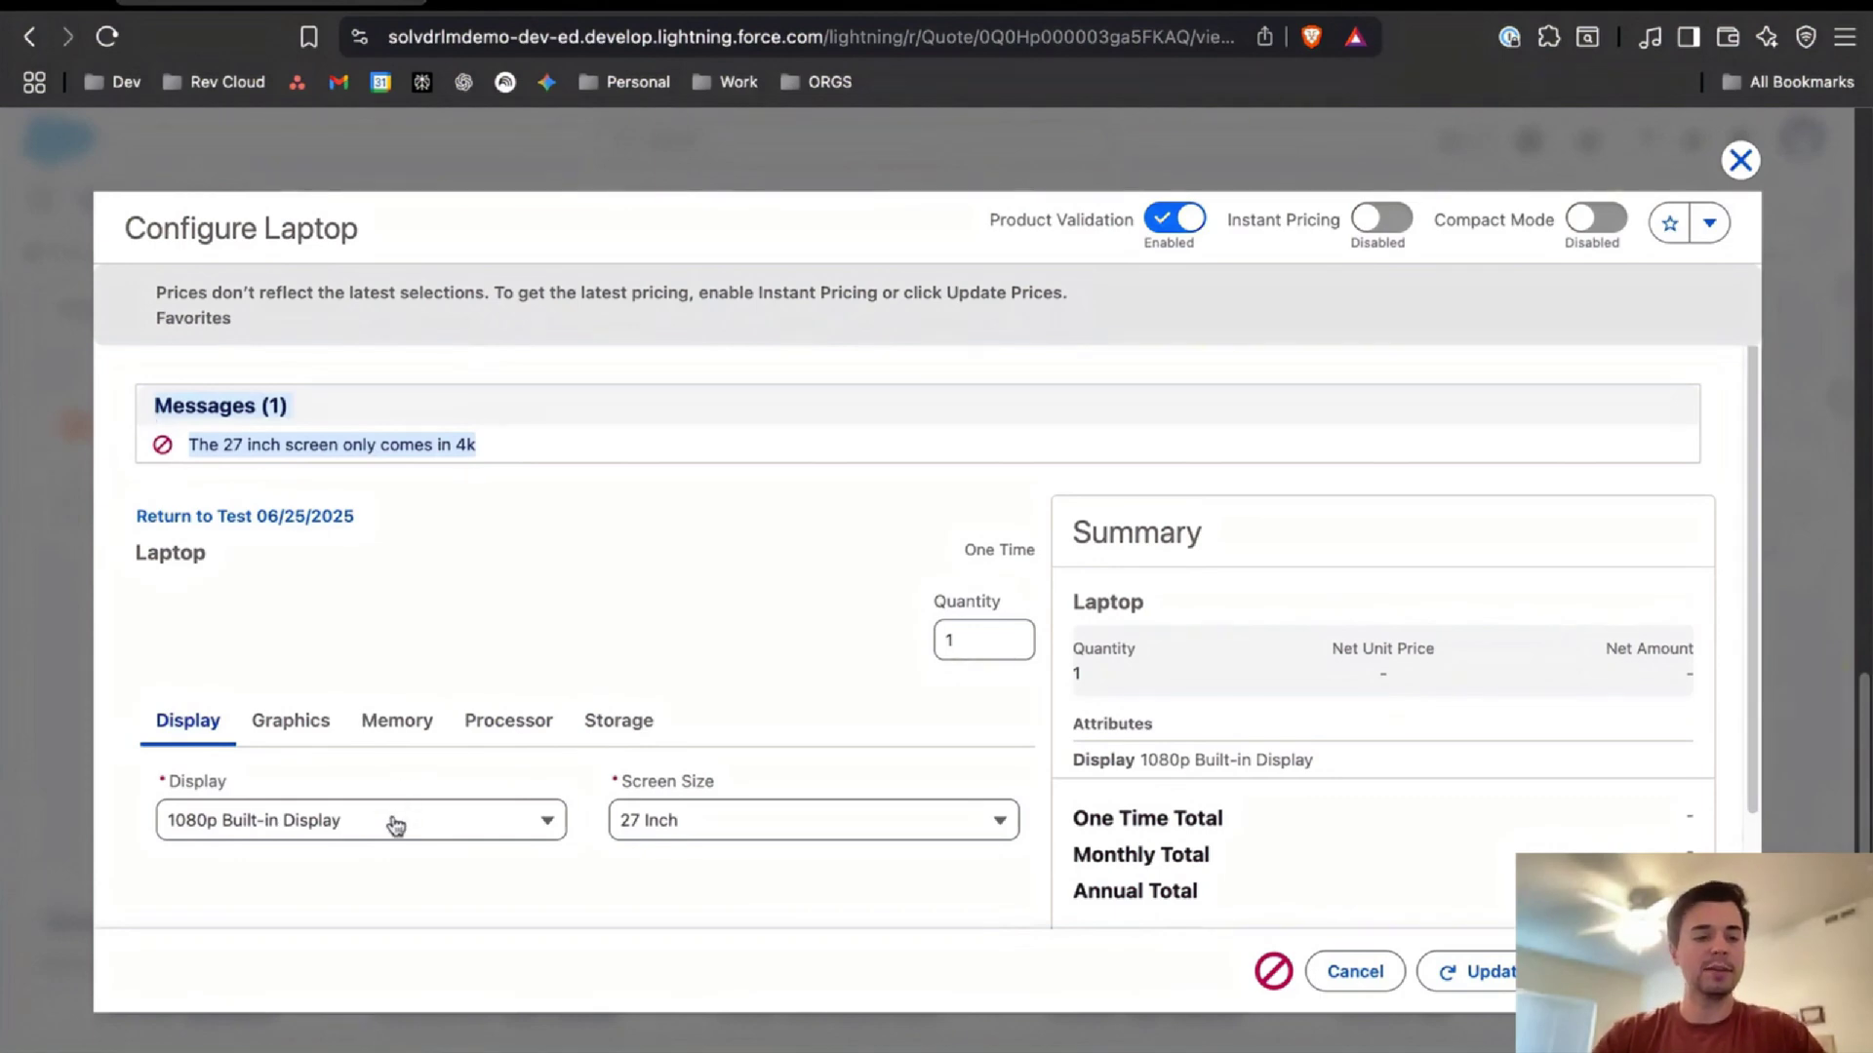
left_click(388, 823)
left_click(384, 956)
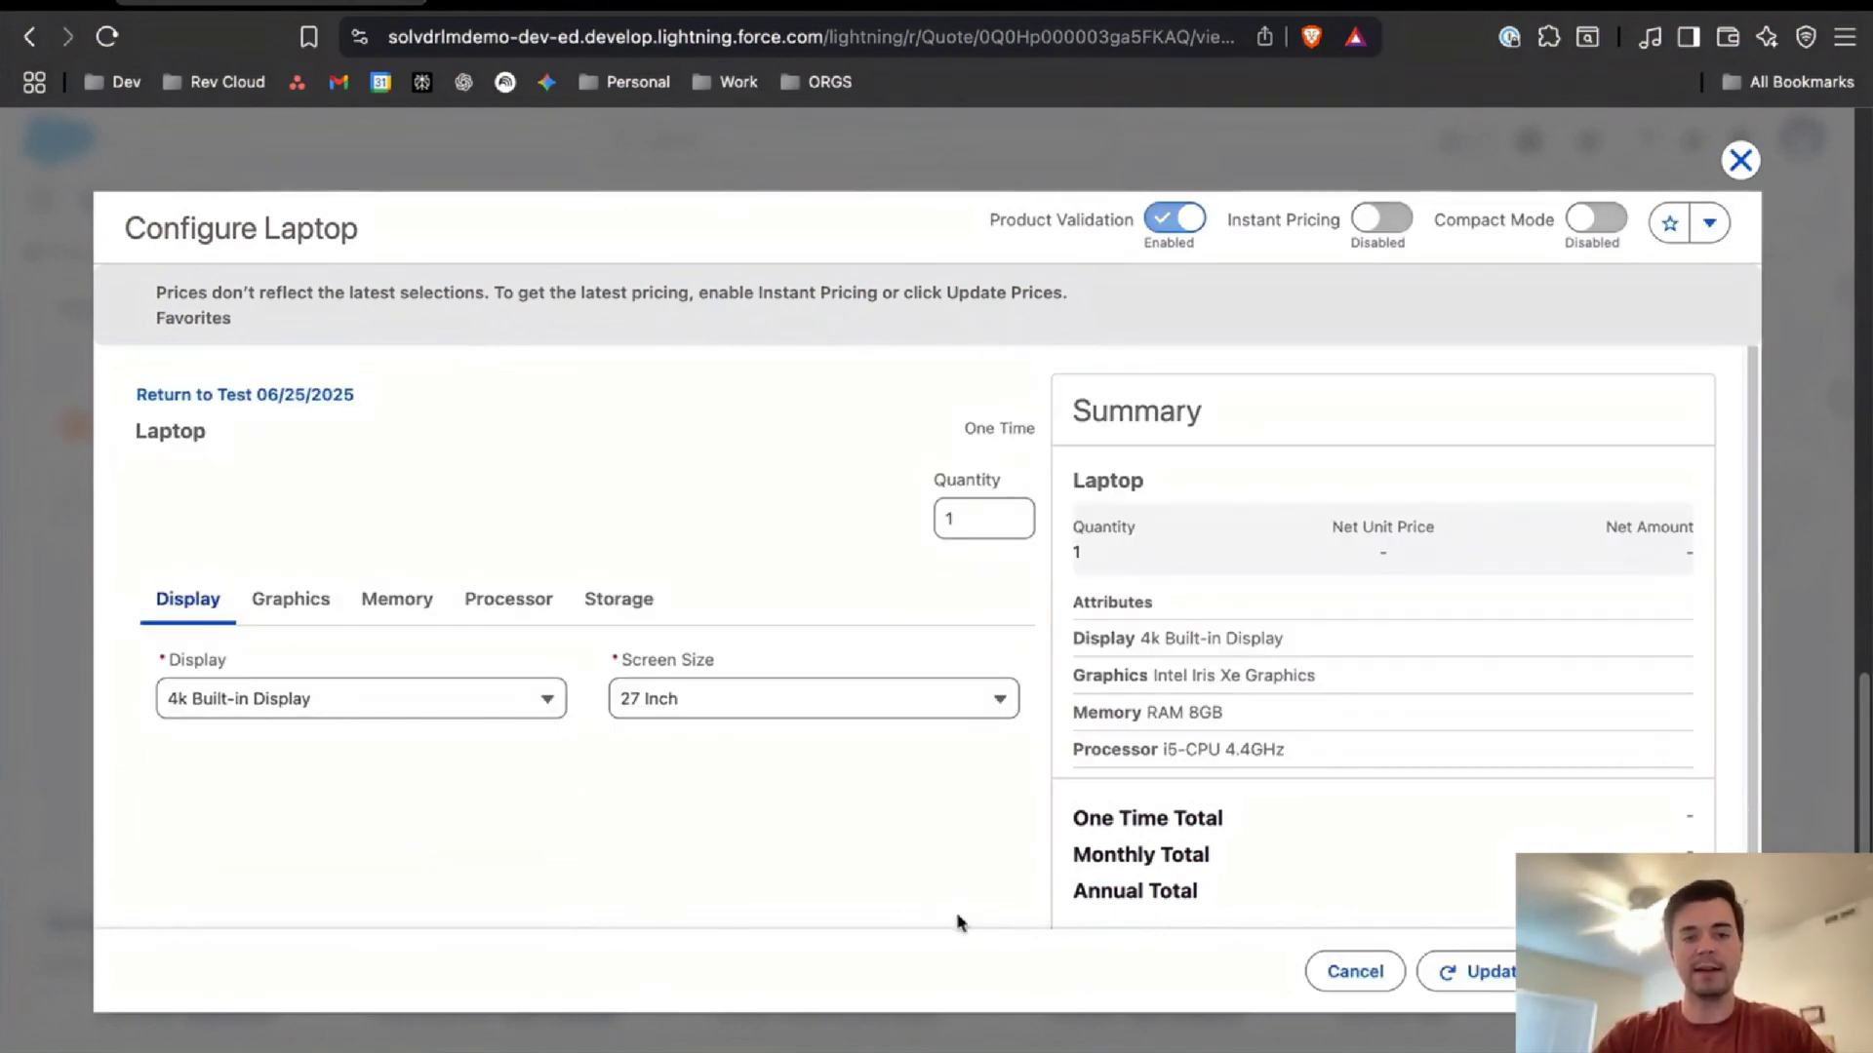
left_click(1356, 956)
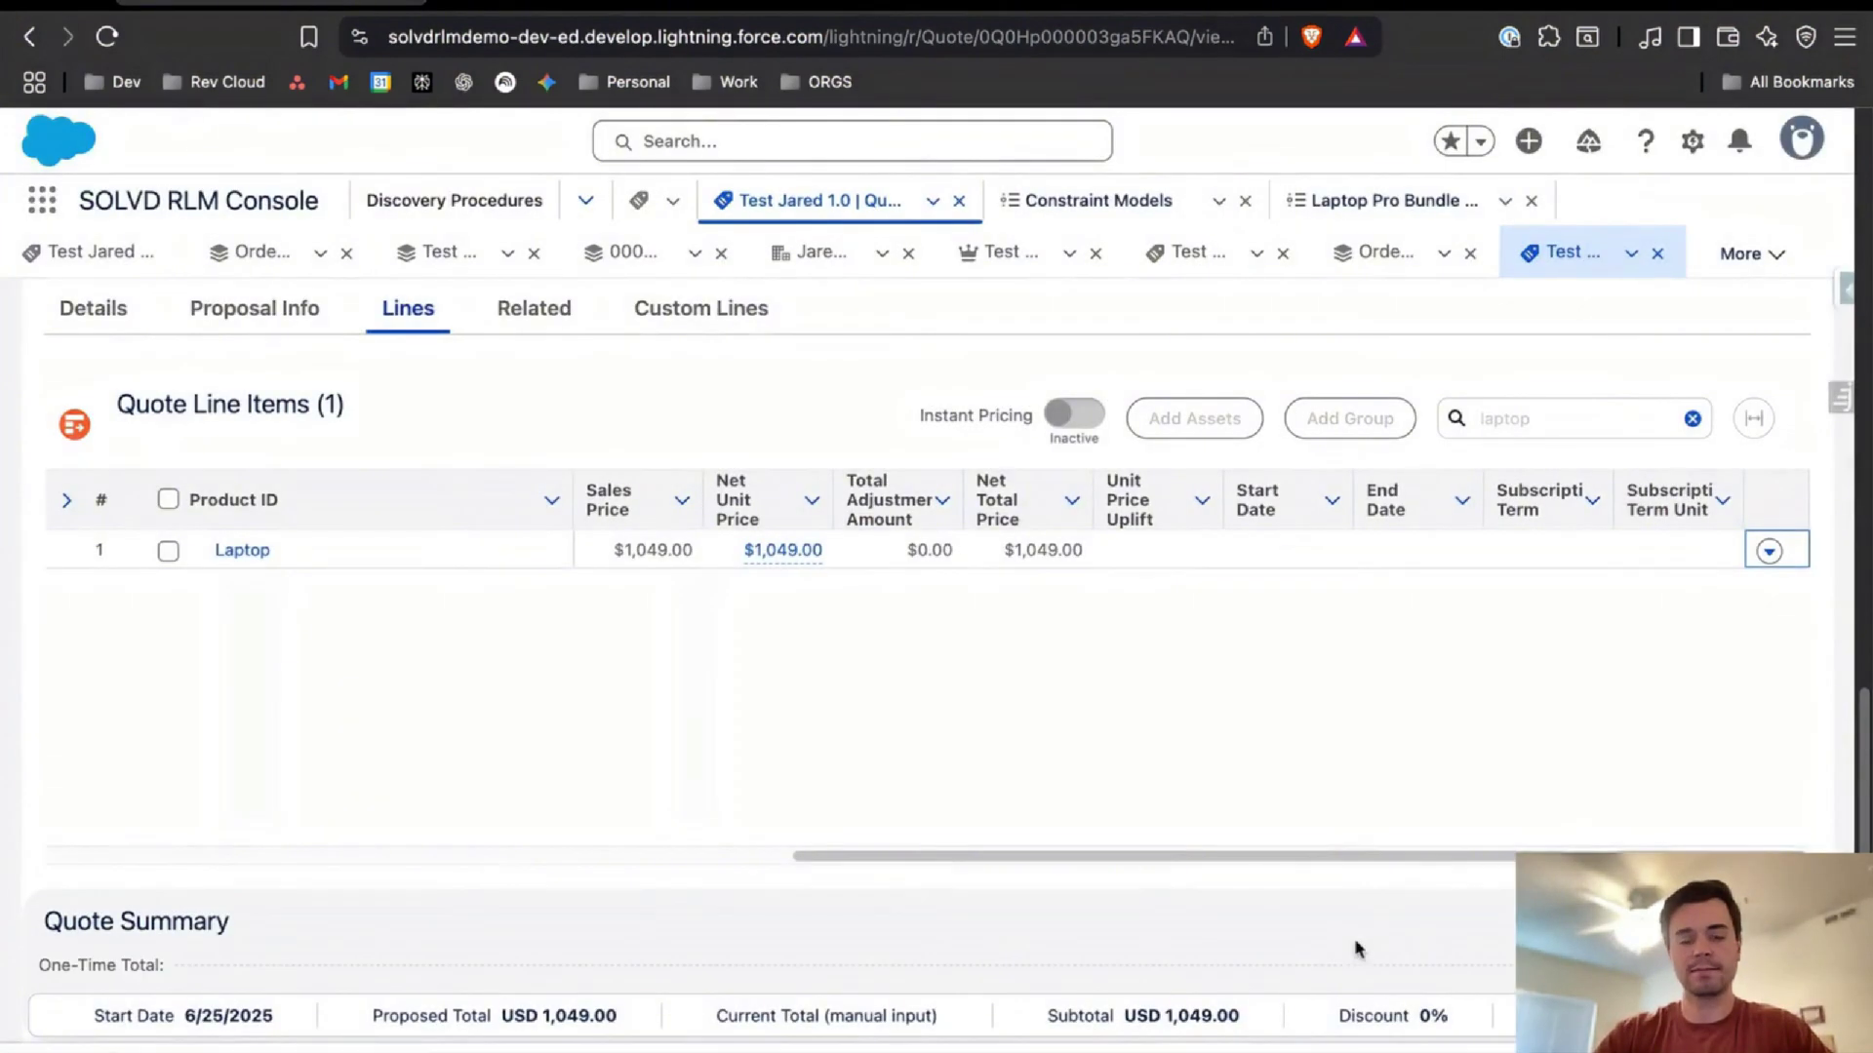